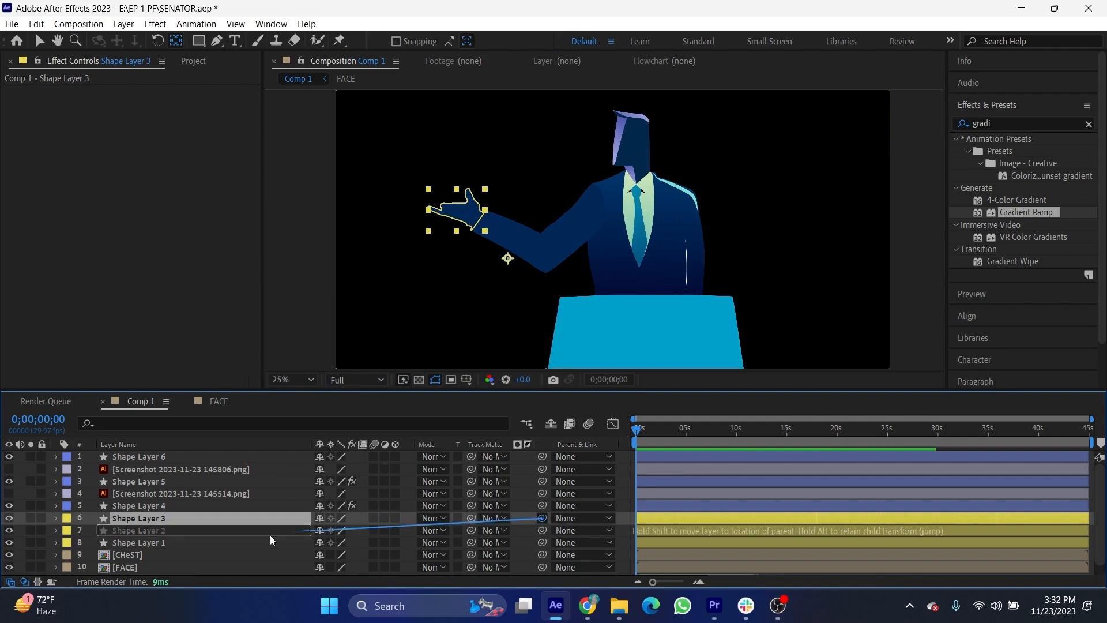
- Keyframe Shape Layer 2's rotation at -39° on the first frame and 18° at 0;00;03;11 to swing the forearm
{"action": "left_click", "coordinate": [657, 532]}
{"action": "key", "text": "r"}
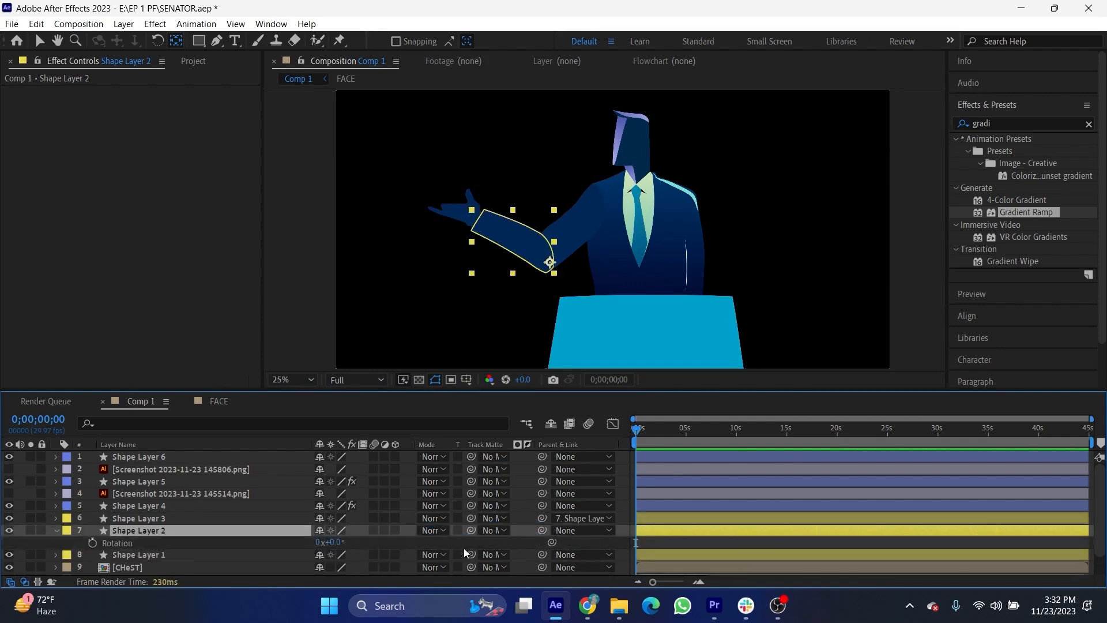
{"action": "left_click_drag", "start_coordinate": [335, 543], "coordinate": [312, 543]}
{"action": "left_click", "coordinate": [111, 542]}
{"action": "left_click", "coordinate": [92, 543]}
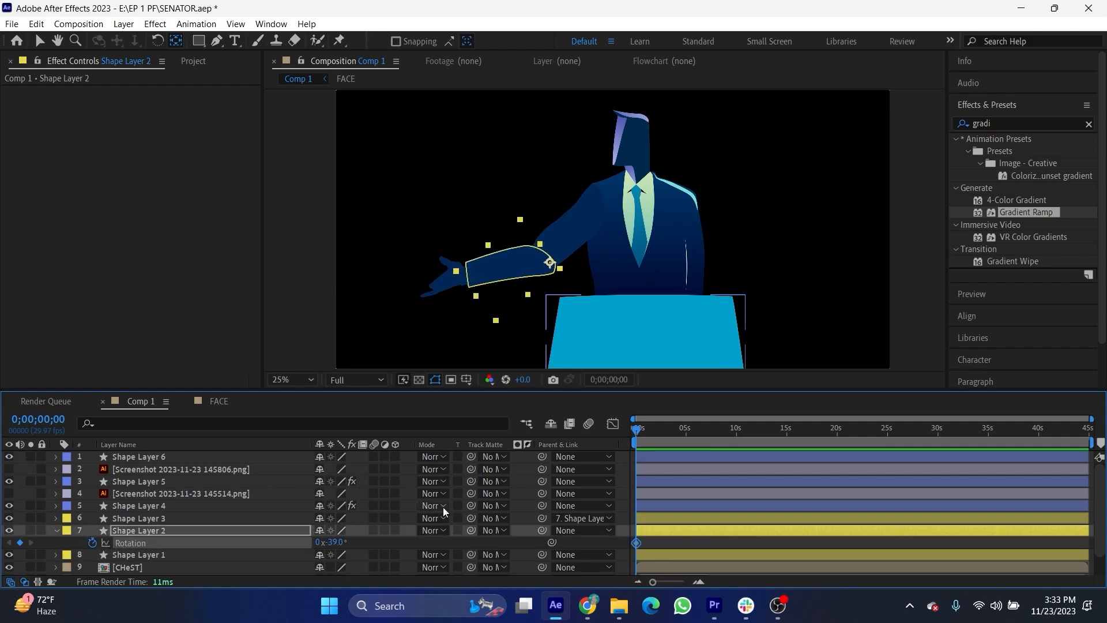
{"action": "left_click_drag", "start_coordinate": [663, 426], "coordinate": [669, 428]}
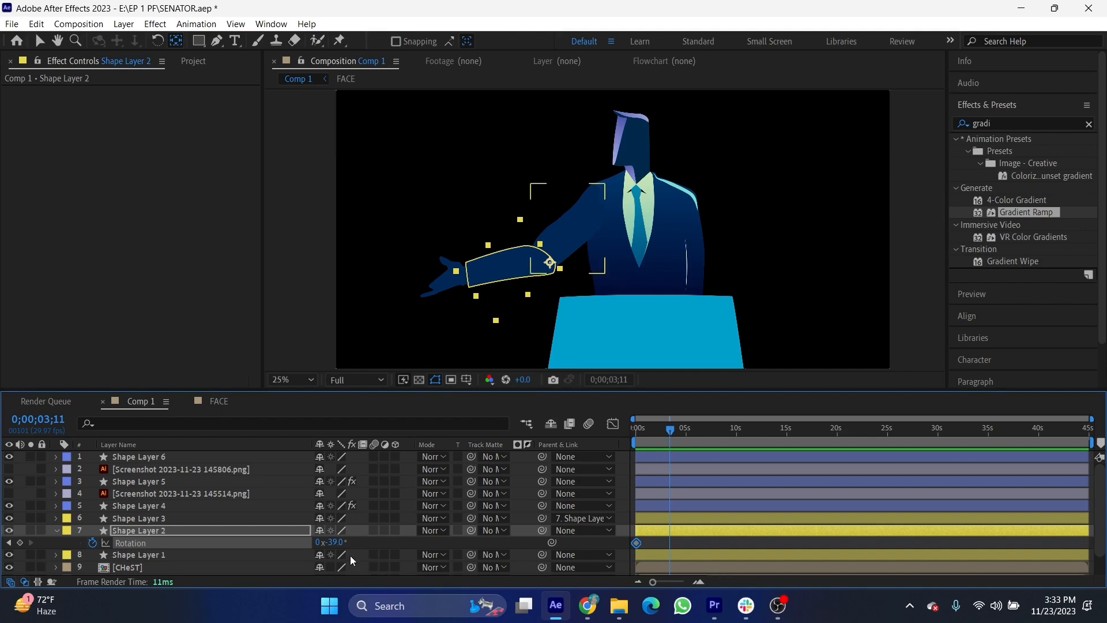
{"action": "left_click_drag", "start_coordinate": [334, 542], "coordinate": [379, 548]}
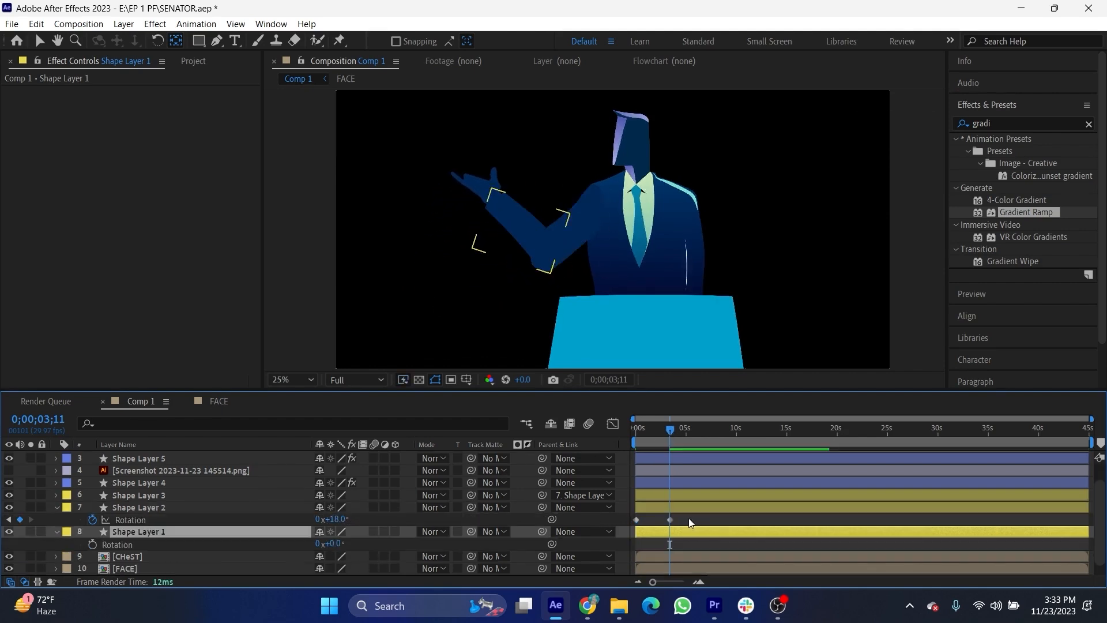
- Easy-ease Shape Layer 2's rotation keyframes, shape their speed graph into a central peak, and preview the motion
{"action": "left_click_drag", "start_coordinate": [691, 518], "coordinate": [627, 524]}
{"action": "key", "text": "F9"}
{"action": "left_click", "coordinate": [613, 424]}
{"action": "left_click", "coordinate": [699, 582]}
{"action": "left_click_drag", "start_coordinate": [743, 584], "coordinate": [721, 583]}
{"action": "left_click_drag", "start_coordinate": [726, 546], "coordinate": [677, 514]}
{"action": "key", "text": "space"}
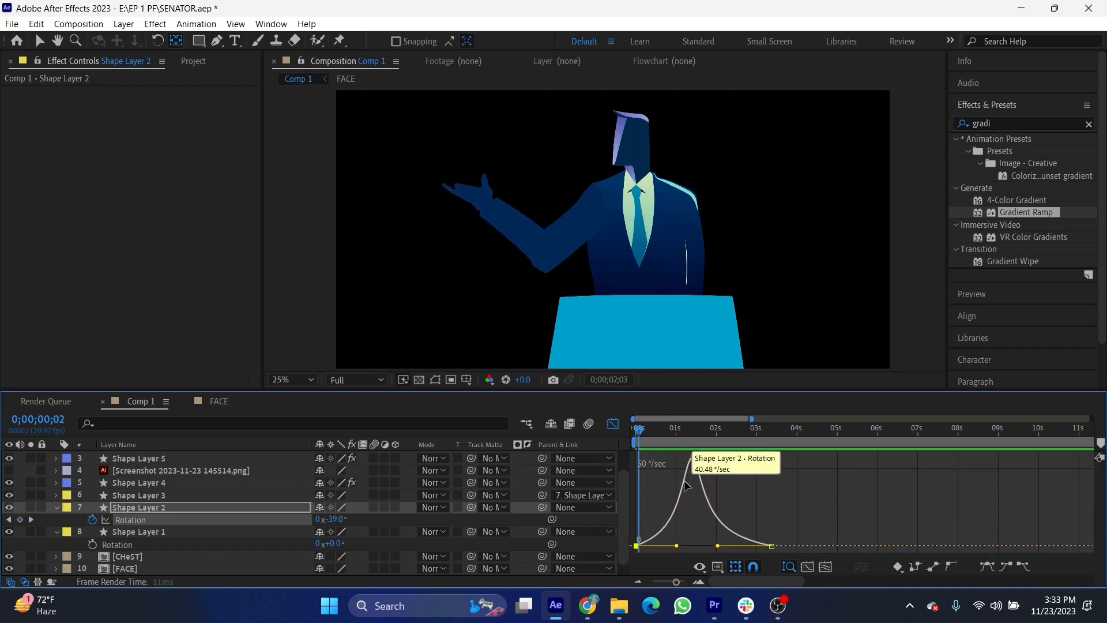
{"action": "left_click", "coordinate": [613, 424]}
- Create a null object above Shape Layer 3 and parent Shape Layer 2 to it
{"action": "right_click", "coordinate": [808, 530]}
{"action": "mouse_move", "coordinate": [833, 366]}
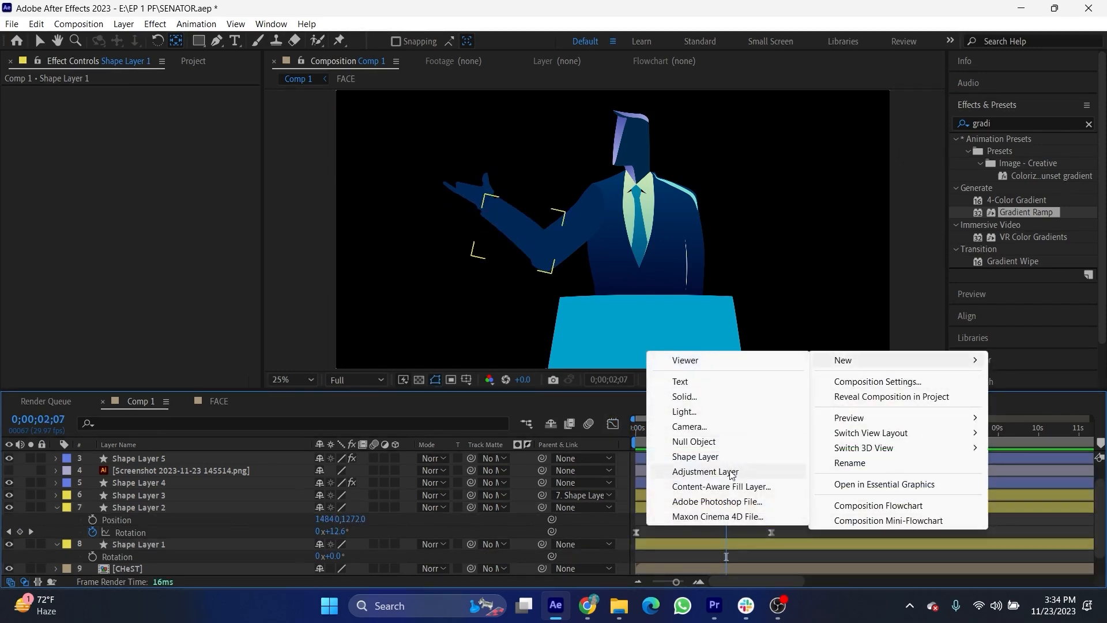
{"action": "left_click", "coordinate": [698, 441]}
{"action": "left_click_drag", "start_coordinate": [275, 456], "coordinate": [271, 542]}
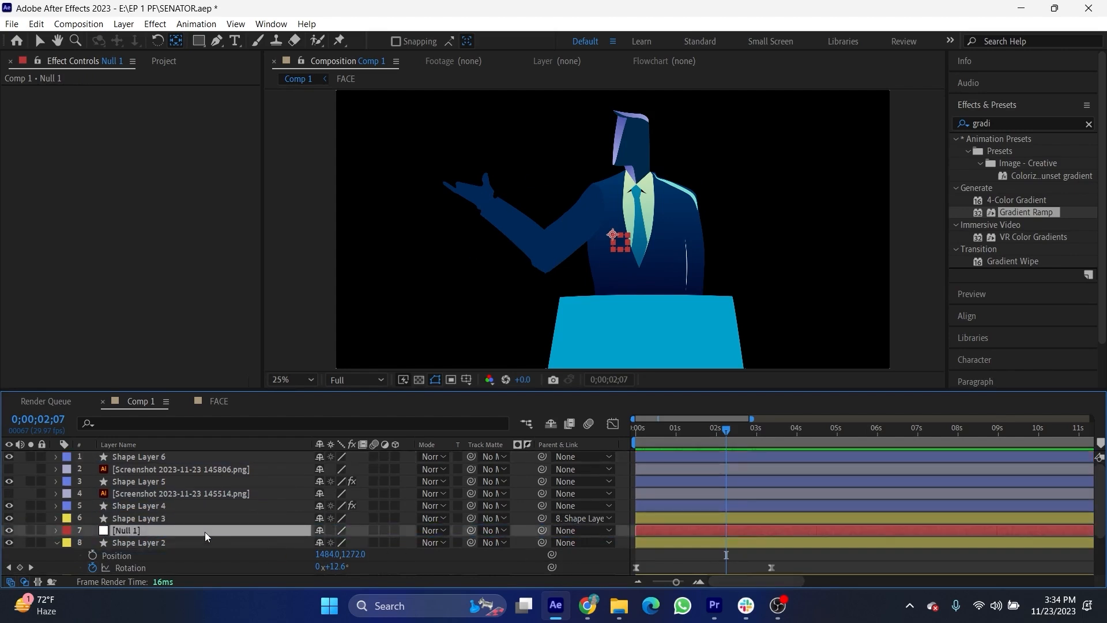
{"action": "left_click_drag", "start_coordinate": [205, 531], "coordinate": [297, 525]}
{"action": "left_click_drag", "start_coordinate": [541, 530], "coordinate": [294, 517]}
{"action": "left_click_drag", "start_coordinate": [542, 554], "coordinate": [280, 517]}
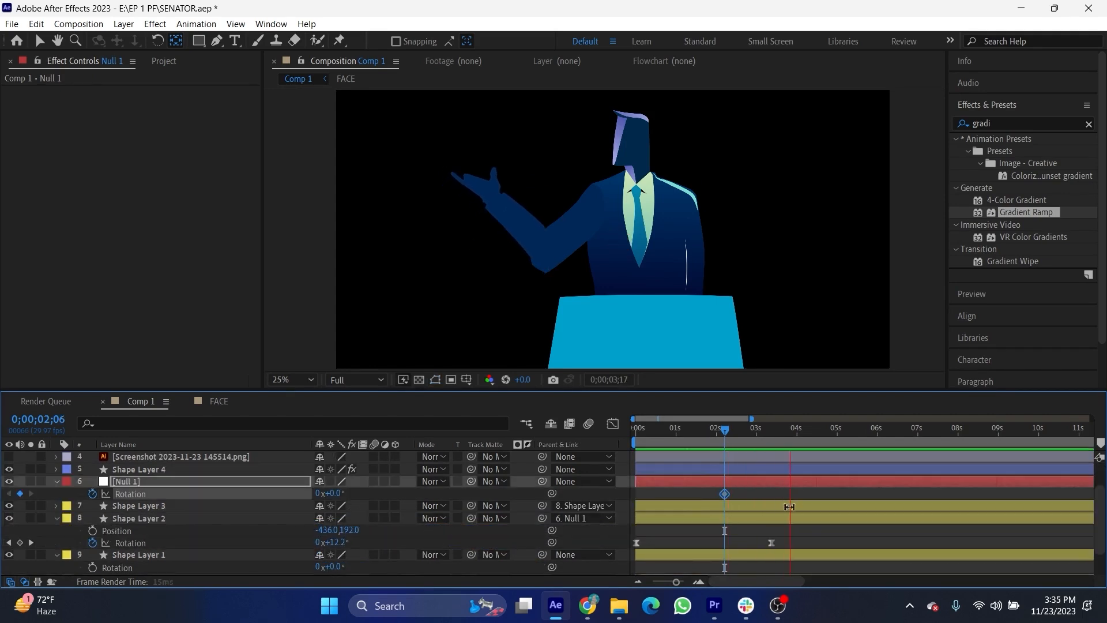
- Keyframe Null 1's rotation at -35° at 0;00;04;08, then shape its speed graph into a smooth, steep curve
{"action": "key", "text": "space"}
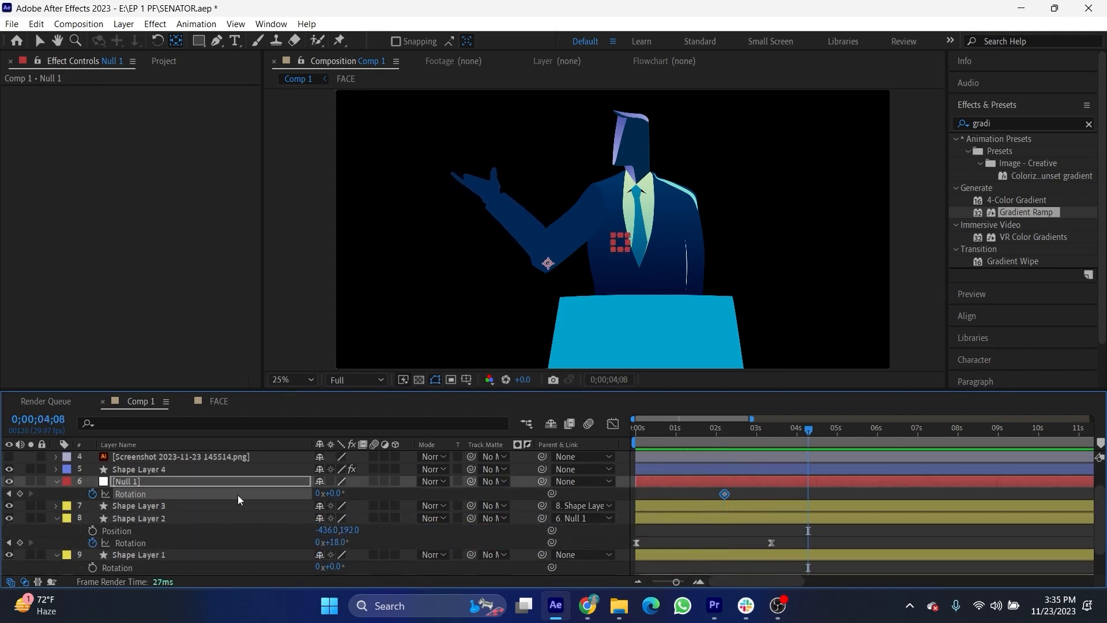
{"action": "left_click", "coordinate": [20, 494]}
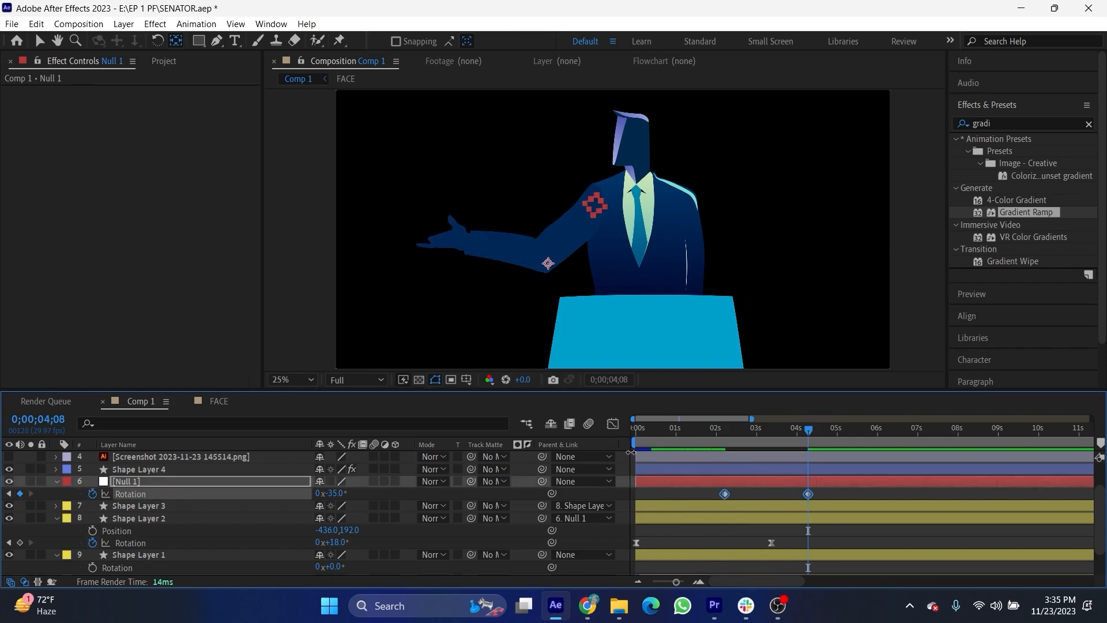
{"action": "left_click", "coordinate": [613, 424]}
{"action": "left_click_drag", "start_coordinate": [832, 508], "coordinate": [749, 459]}
{"action": "left_click", "coordinate": [722, 431]}
{"action": "key", "text": "space"}
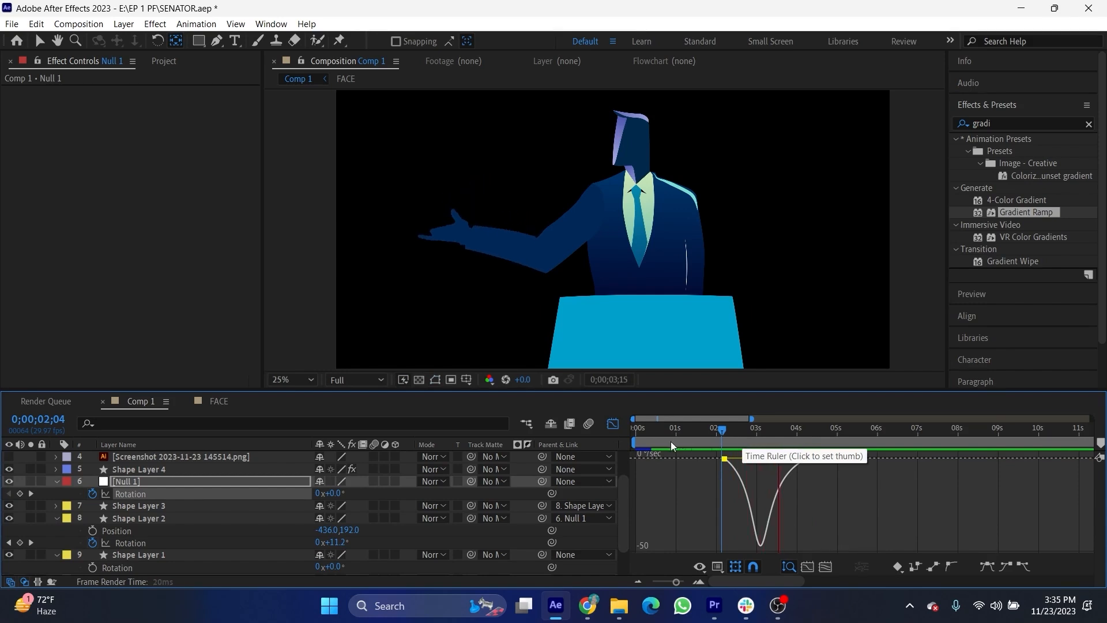
{"action": "left_click", "coordinate": [613, 424]}
- At 0;00;03;19, start position keyframing on Shape Layer 2 and rotation keyframing on Shape Layer 1
{"action": "scroll", "coordinate": [173, 507], "scroll_direction": "down", "scroll_amount": 2}
{"action": "left_click", "coordinate": [93, 495]}
{"action": "left_click", "coordinate": [92, 532]}
- Just before seven seconds, keyframe Shape Layer 1 rotated to raise the upper arm and Shape Layer 2 repositioned to stay joined at the elbow
{"action": "key", "text": "space"}
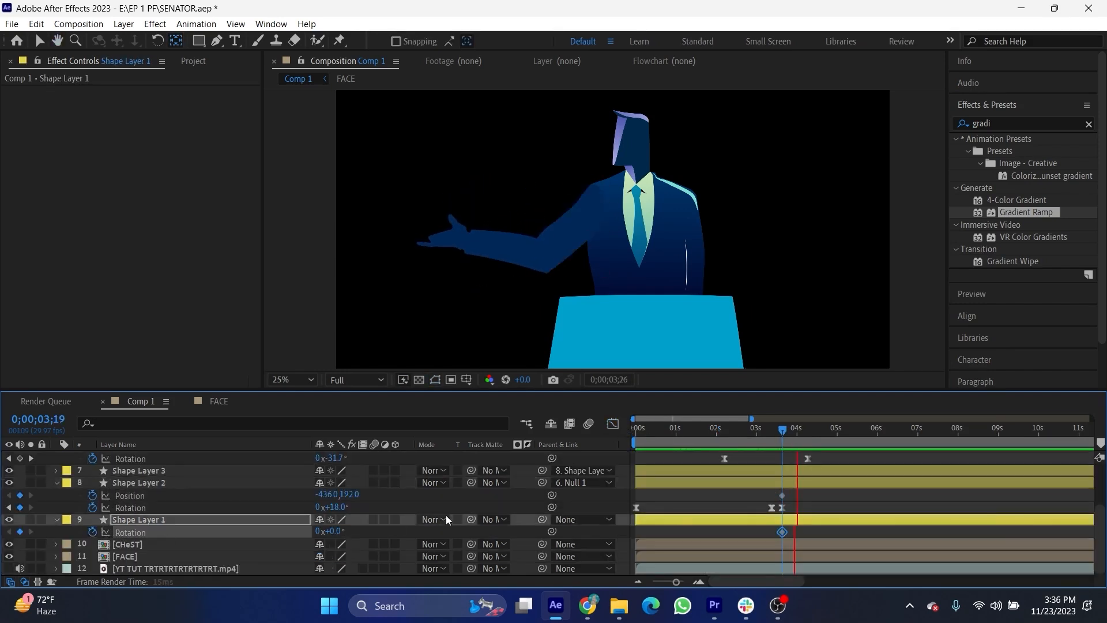
{"action": "key", "text": "space"}
{"action": "left_click", "coordinate": [20, 496]}
{"action": "left_click", "coordinate": [20, 507]}
{"action": "left_click", "coordinate": [20, 531]}
{"action": "left_click_drag", "start_coordinate": [332, 532], "coordinate": [354, 535]}
{"action": "left_click_drag", "start_coordinate": [349, 495], "coordinate": [311, 497]}
- Easy-ease the latest arm keyframes on Shape Layers 1 and 2, adjust their speed curves, and preview the movement
{"action": "left_click_drag", "start_coordinate": [918, 492], "coordinate": [773, 536]}
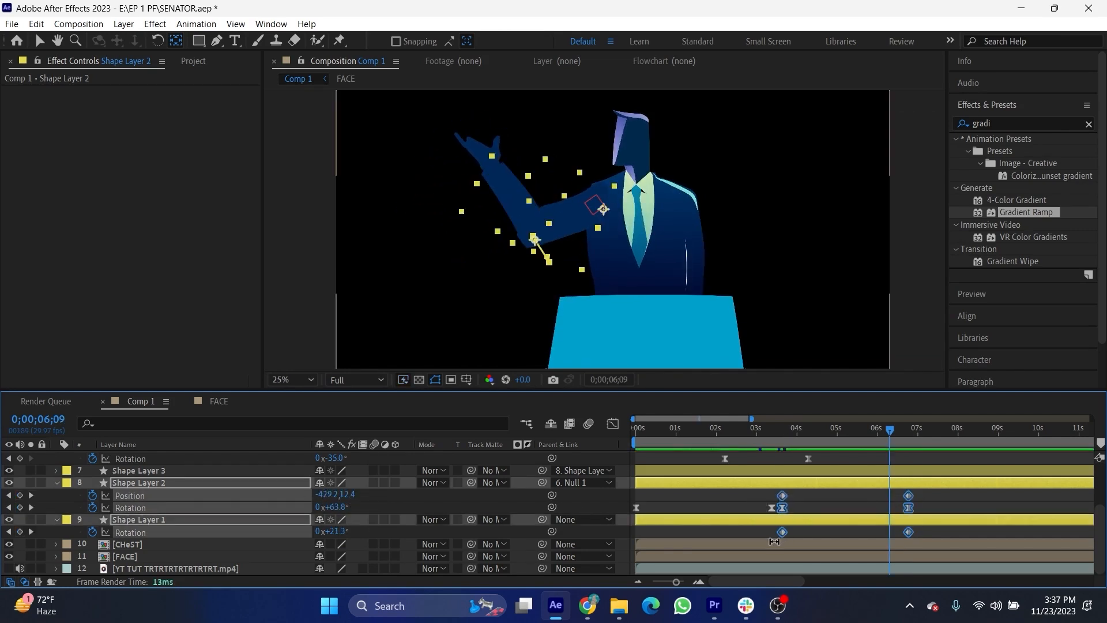
{"action": "key", "text": "F9"}
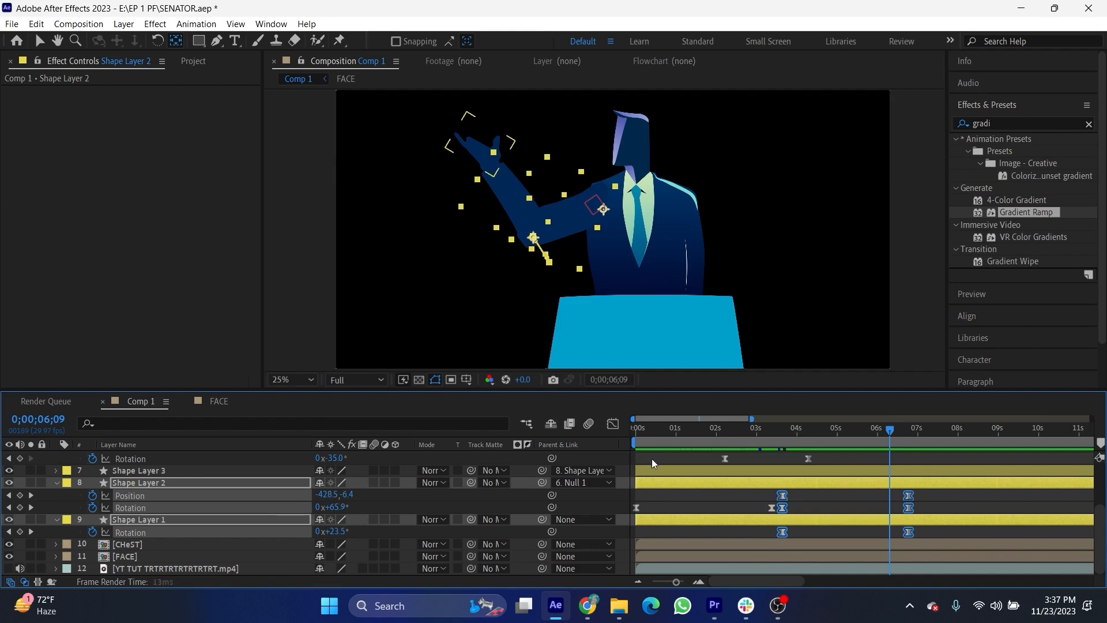
{"action": "left_click", "coordinate": [613, 424]}
{"action": "left_click_drag", "start_coordinate": [880, 554], "coordinate": [859, 544]}
{"action": "left_click_drag", "start_coordinate": [816, 513], "coordinate": [775, 553]}
{"action": "left_click_drag", "start_coordinate": [802, 541], "coordinate": [818, 541]}
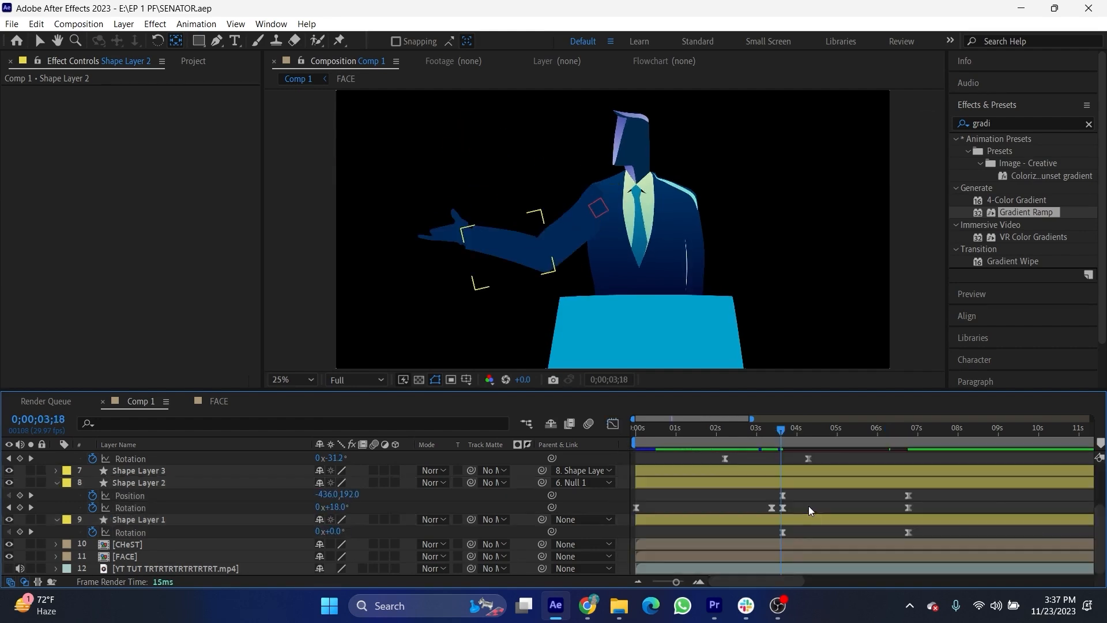
{"action": "key", "text": "space"}
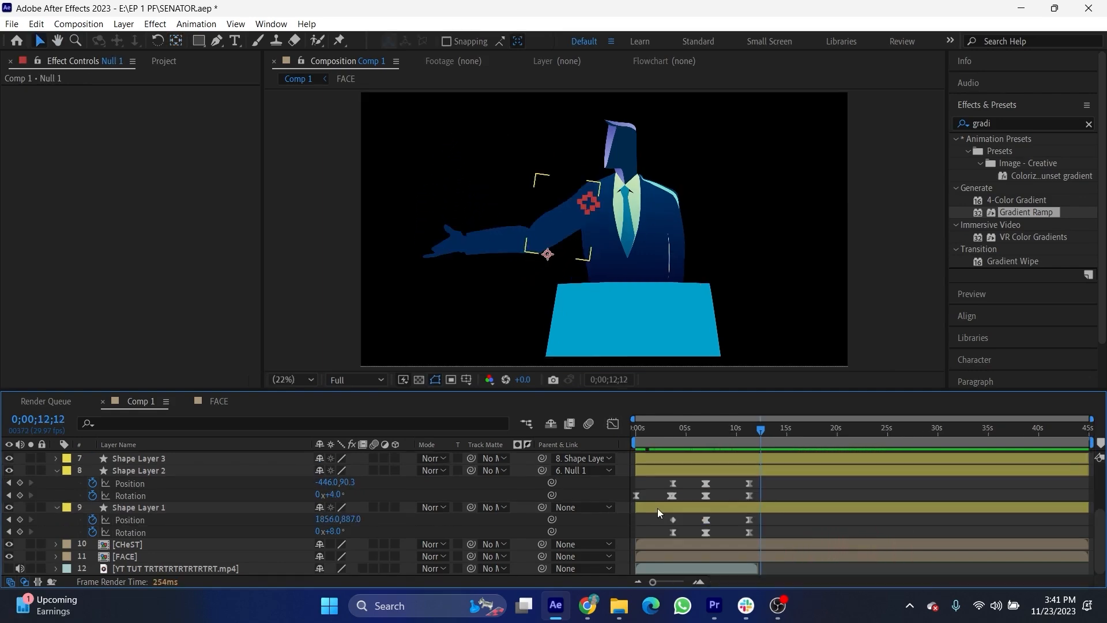
- Pre-compose Shape Layers 1, 2 and 3 into a composition named ARm
{"action": "right_click", "coordinate": [657, 508]}
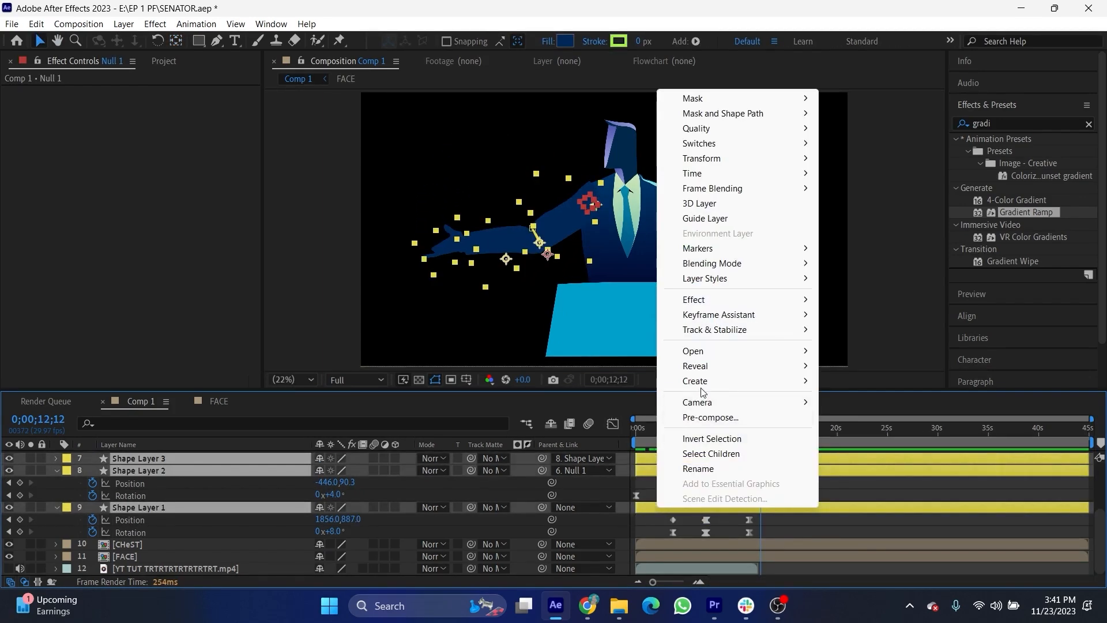
{"action": "left_click", "coordinate": [711, 417]}
{"action": "type", "text": "ARm"}
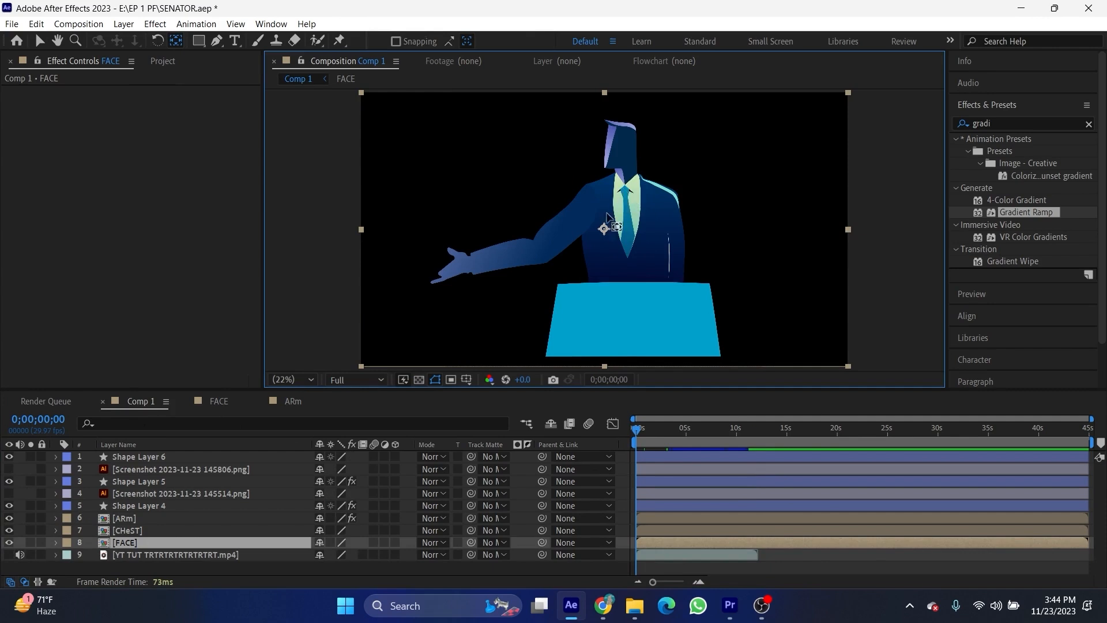
- Move the FACE layer's anchor point to the base of the neck and start rotation and position keyframes on the first frame
{"action": "left_click_drag", "start_coordinate": [604, 228], "coordinate": [625, 182]}
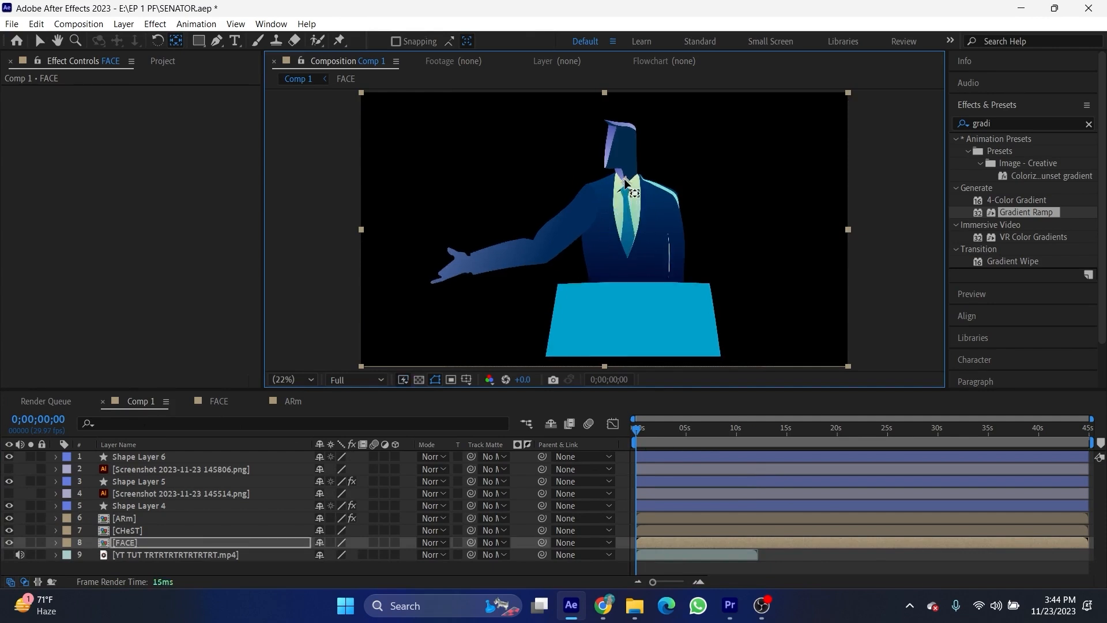
{"action": "key", "text": "r"}
{"action": "left_click", "coordinate": [92, 556]}
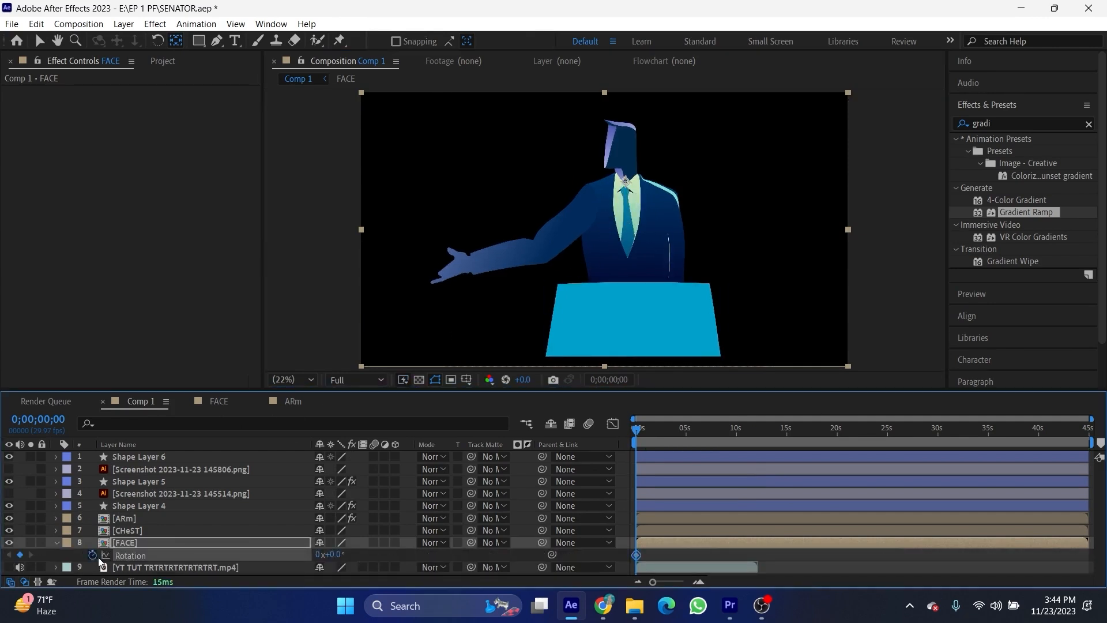
{"action": "key", "text": "shift+p"}
{"action": "left_click", "coordinate": [92, 555]}
- Add FACE keyframes at about four seconds with rotation -17° and position 2111.3, 731.6 to tilt the head
{"action": "key", "text": "space"}
{"action": "key", "text": "space"}
{"action": "left_click", "coordinate": [20, 555]}
{"action": "mouse_move", "coordinate": [339, 567]}
{"action": "left_mouse_down"}
{"action": "mouse_move", "coordinate": [329, 567]}
{"action": "mouse_move", "coordinate": [351, 555]}
{"action": "left_mouse_up"}
{"action": "left_click", "coordinate": [330, 561]}
- Easy-ease FACE's position and rotation keyframes, sharpen their speed curves, and preview the head tilt
{"action": "left_click_drag", "start_coordinate": [696, 552], "coordinate": [629, 571]}
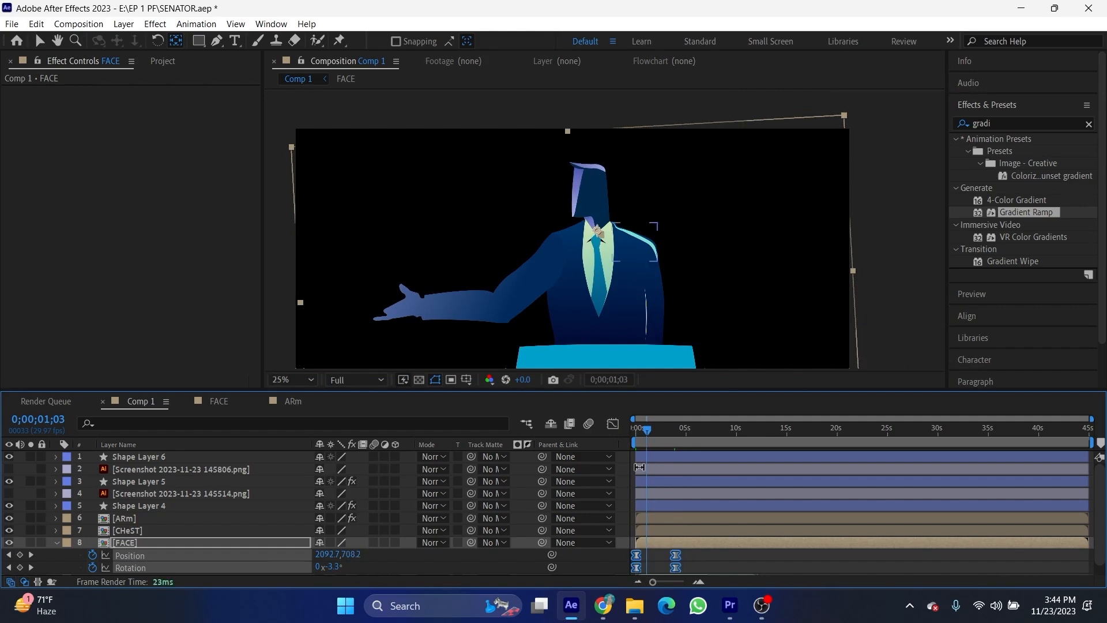
{"action": "left_click", "coordinate": [613, 424]}
{"action": "left_click_drag", "start_coordinate": [730, 518], "coordinate": [679, 517]}
{"action": "left_click_drag", "start_coordinate": [681, 431], "coordinate": [635, 433]}
{"action": "key", "text": "space"}
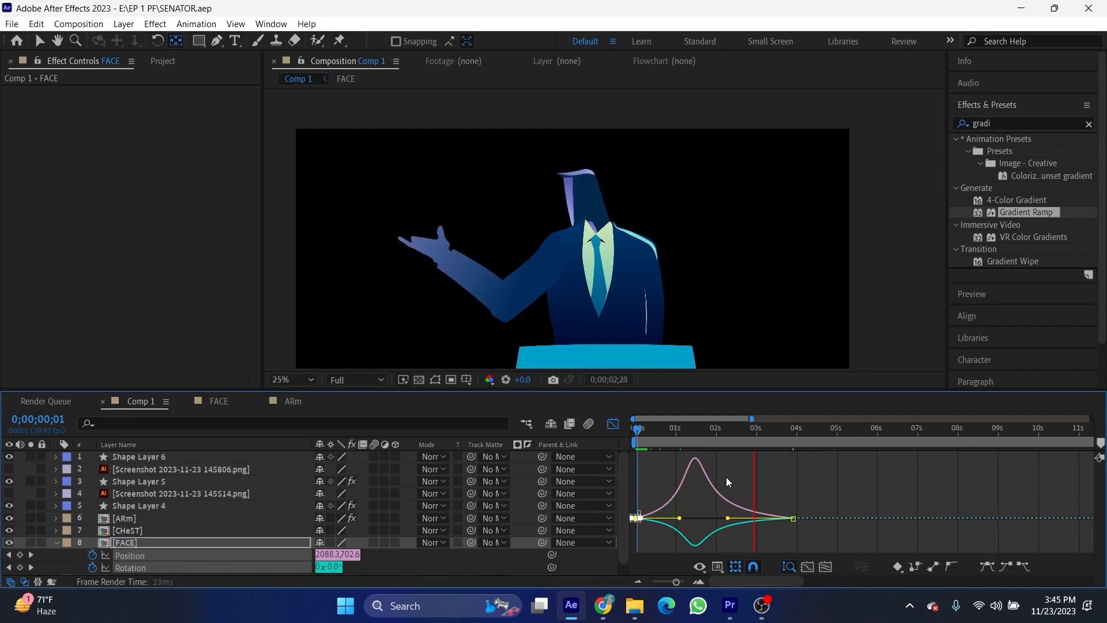
{"action": "key", "text": "space"}
{"action": "left_click", "coordinate": [613, 424]}
- Create a second null object for the head and parent the FACE layer to it
{"action": "right_click", "coordinate": [712, 544]}
{"action": "mouse_move", "coordinate": [780, 376]}
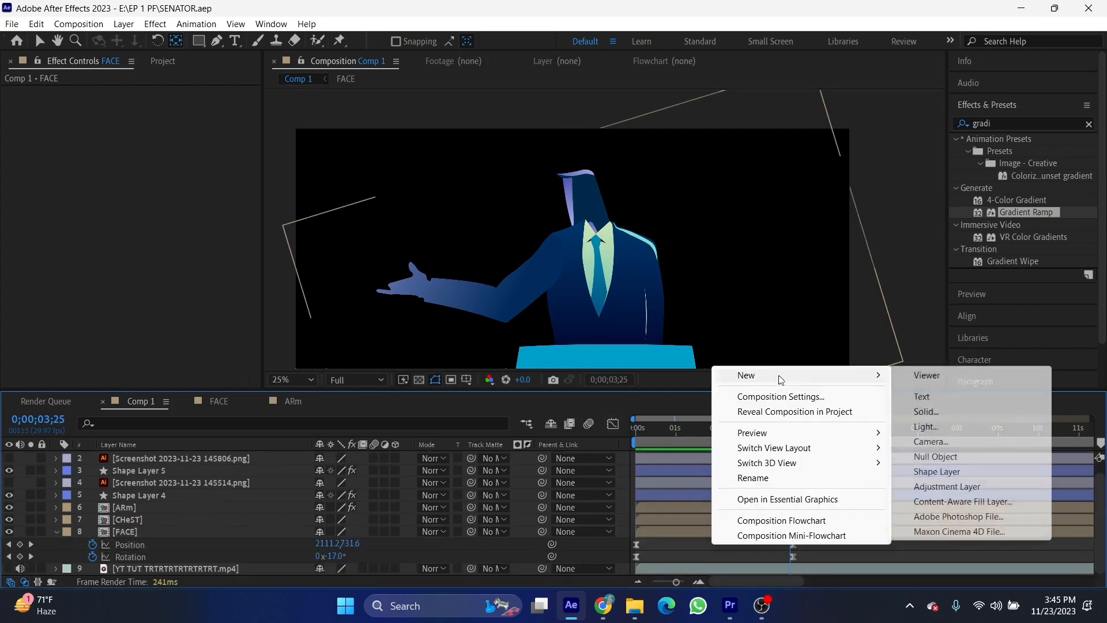
{"action": "left_click", "coordinate": [935, 456]}
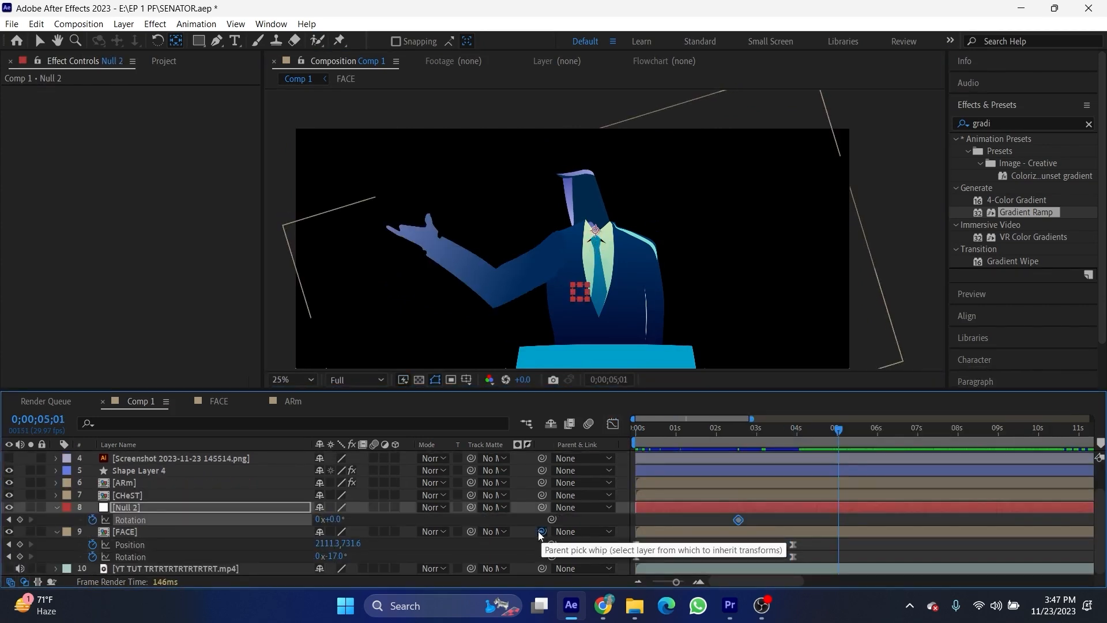
{"action": "left_click_drag", "start_coordinate": [263, 517], "coordinate": [259, 511]}
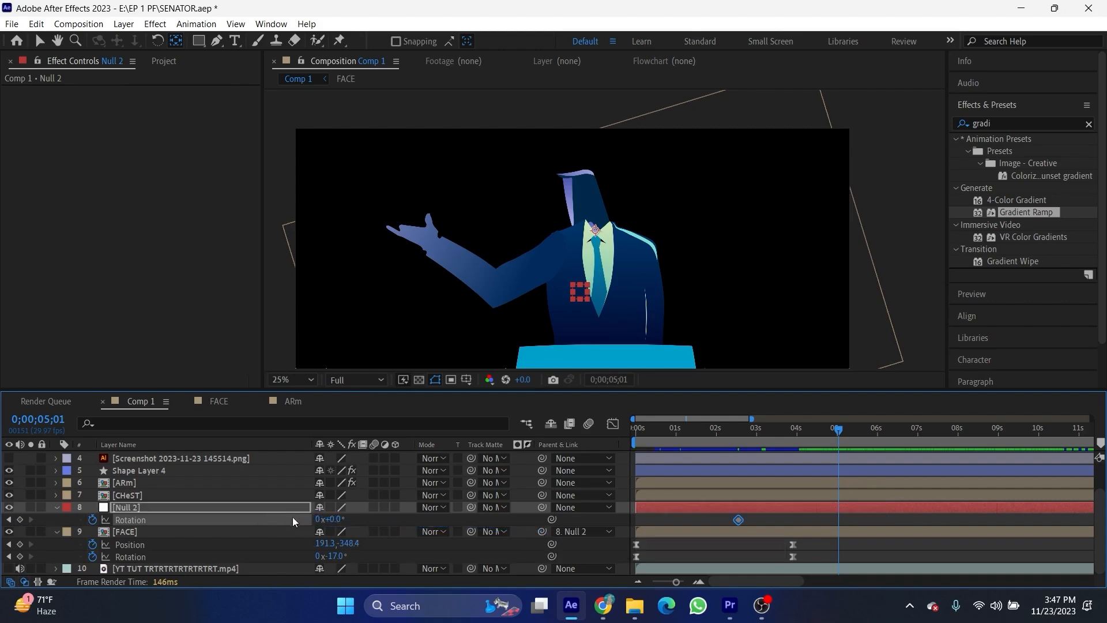
- Keyframe Null 2 at 0;00;05;01 with rotation 21° and position 2063, 672, adding a starting position keyframe at its first rotation keyframe
{"action": "left_click_drag", "start_coordinate": [339, 524], "coordinate": [353, 523]}
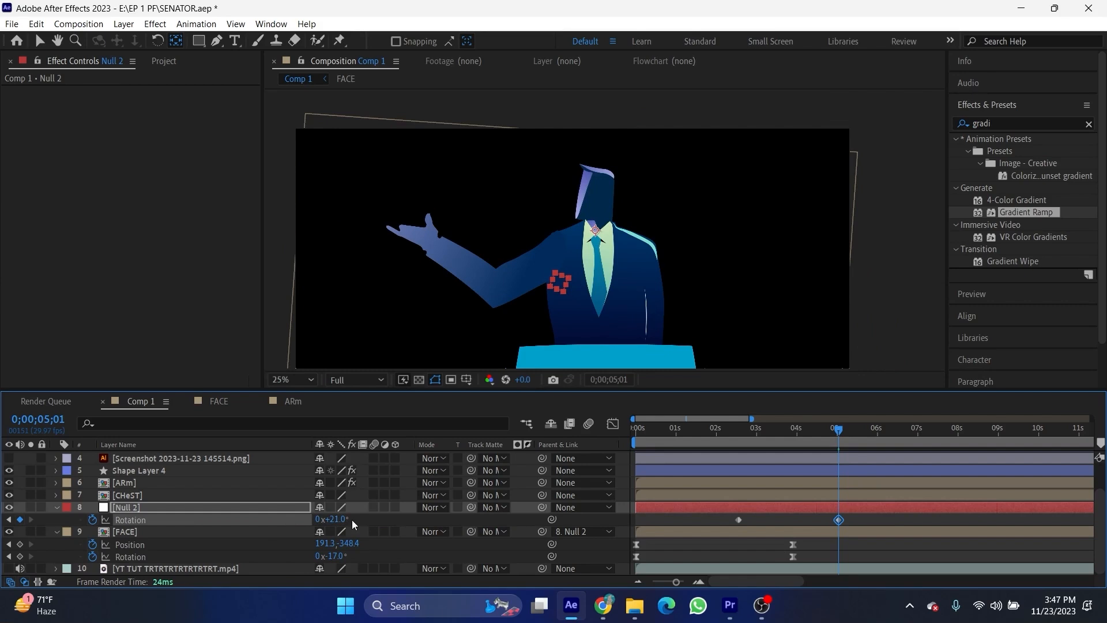
{"action": "key", "text": "shift+p"}
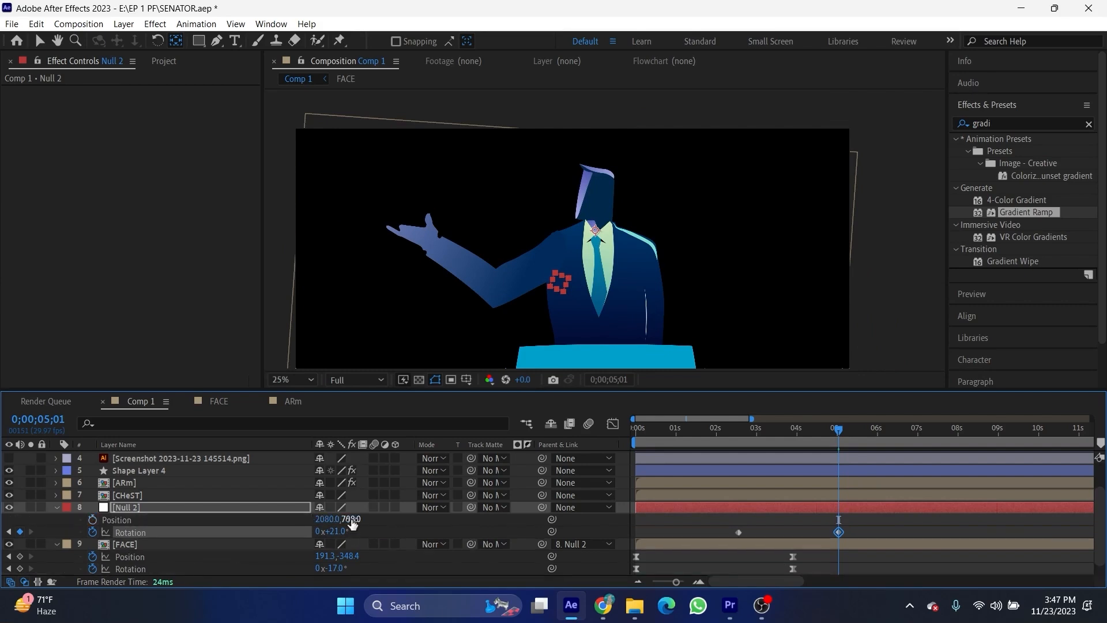
{"action": "left_click", "coordinate": [93, 520]}
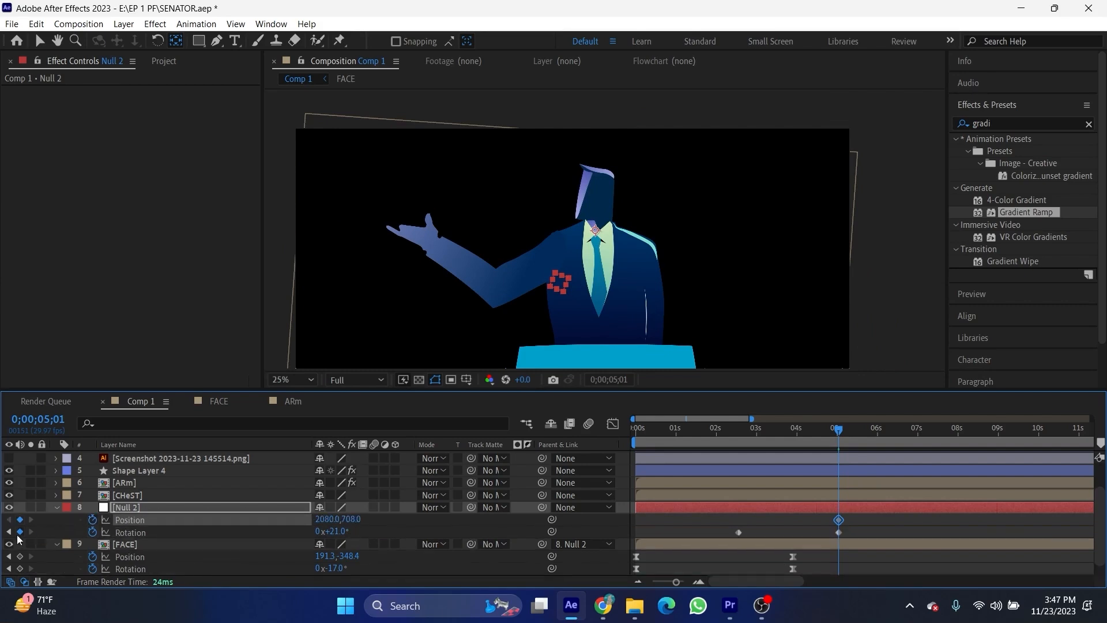
{"action": "left_click", "coordinate": [9, 531]}
{"action": "left_click", "coordinate": [29, 520]}
{"action": "left_click_drag", "start_coordinate": [342, 519], "coordinate": [319, 519]}
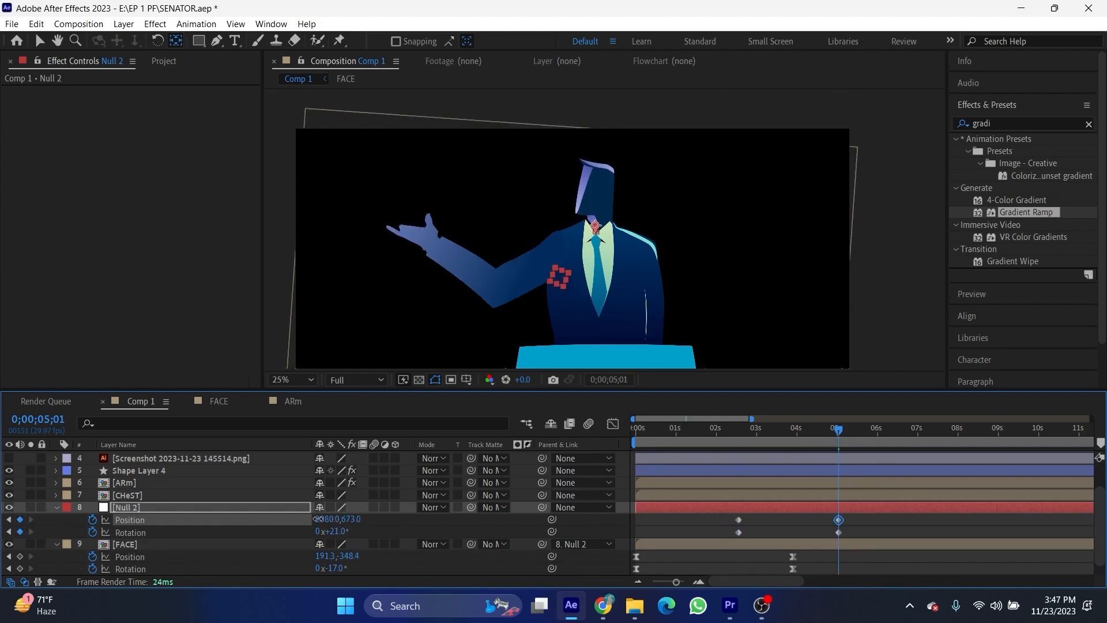
{"action": "key", "text": "slash"}
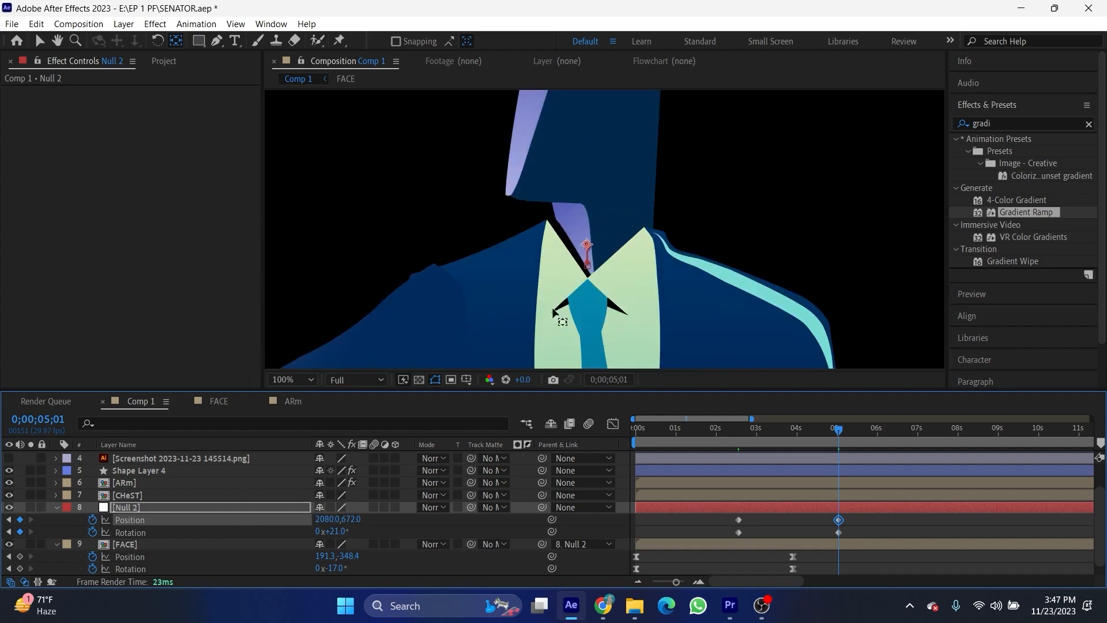
{"action": "left_click_drag", "start_coordinate": [321, 519], "coordinate": [314, 519]}
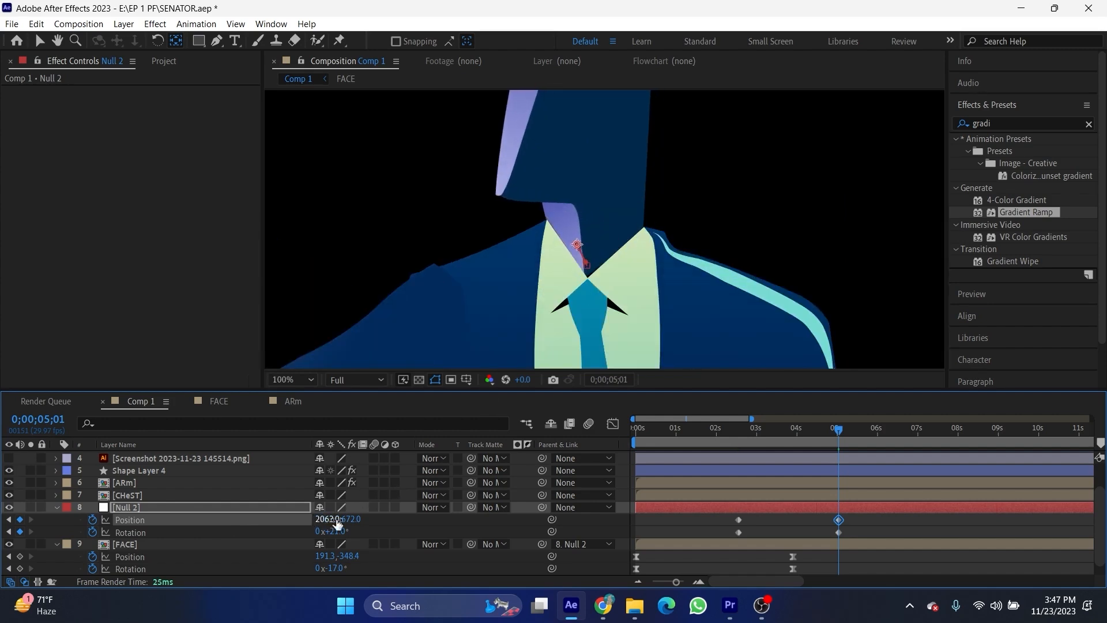
- Easy-ease Null 2's position and rotation keyframes, shape their speed curves into central peaks, and preview the head movement
{"action": "left_click_drag", "start_coordinate": [853, 518], "coordinate": [726, 536]}
{"action": "key", "text": "F9"}
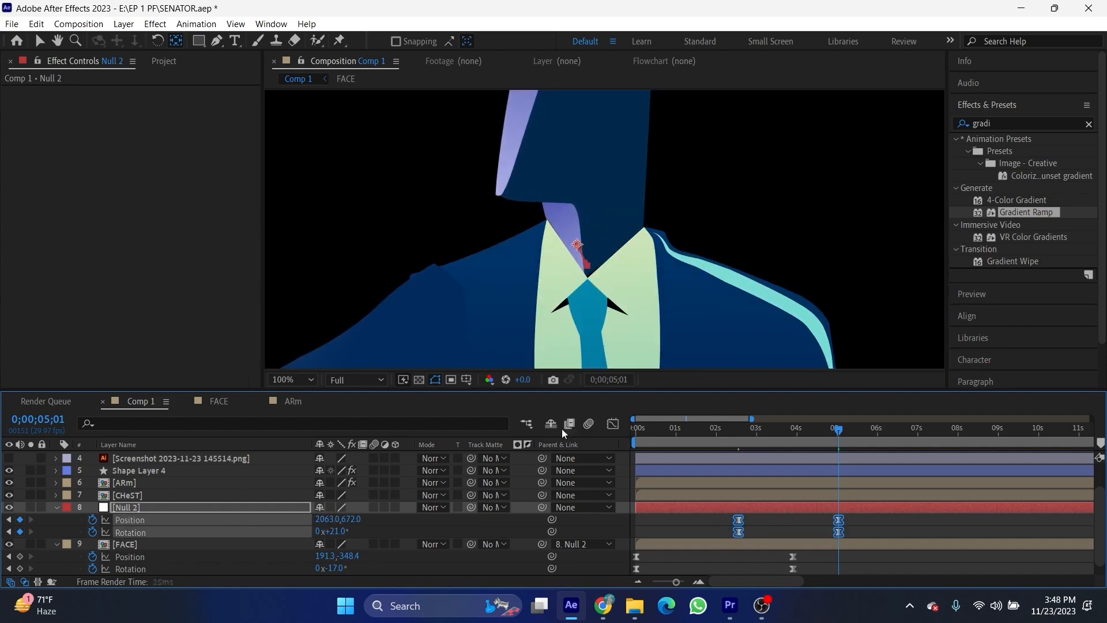
{"action": "left_click", "coordinate": [612, 425]}
{"action": "left_click_drag", "start_coordinate": [886, 531], "coordinate": [755, 542]}
{"action": "mouse_move", "coordinate": [770, 537]}
{"action": "left_mouse_down"}
{"action": "mouse_move", "coordinate": [727, 547]}
{"action": "mouse_move", "coordinate": [767, 541]}
{"action": "left_mouse_up"}
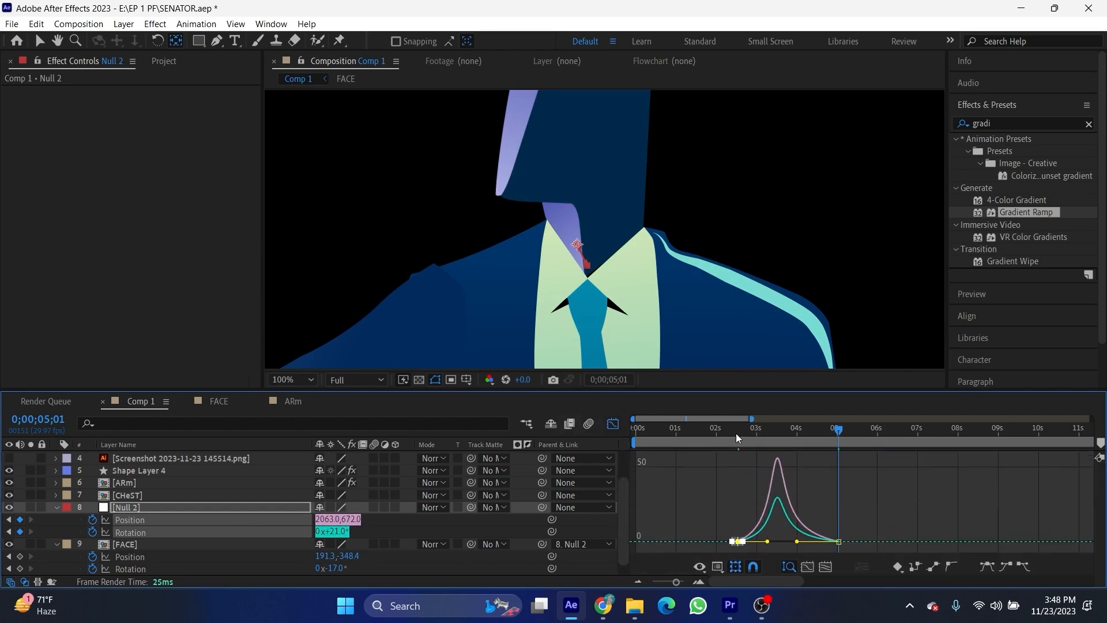
{"action": "left_click", "coordinate": [736, 434]}
{"action": "key", "text": "space"}
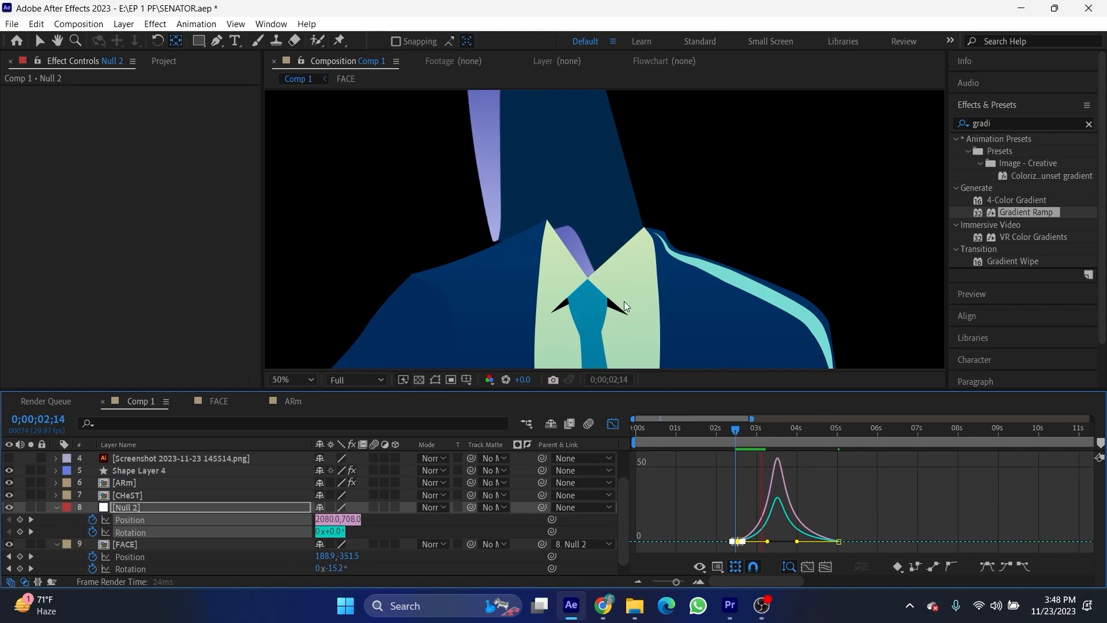
{"action": "scroll", "coordinate": [624, 301], "scroll_direction": "down", "scroll_amount": 2}
- Increase the CHRCHTER composition's height and draw a rectangular podium base beneath the podium top
{"action": "right_click", "coordinate": [284, 236]}
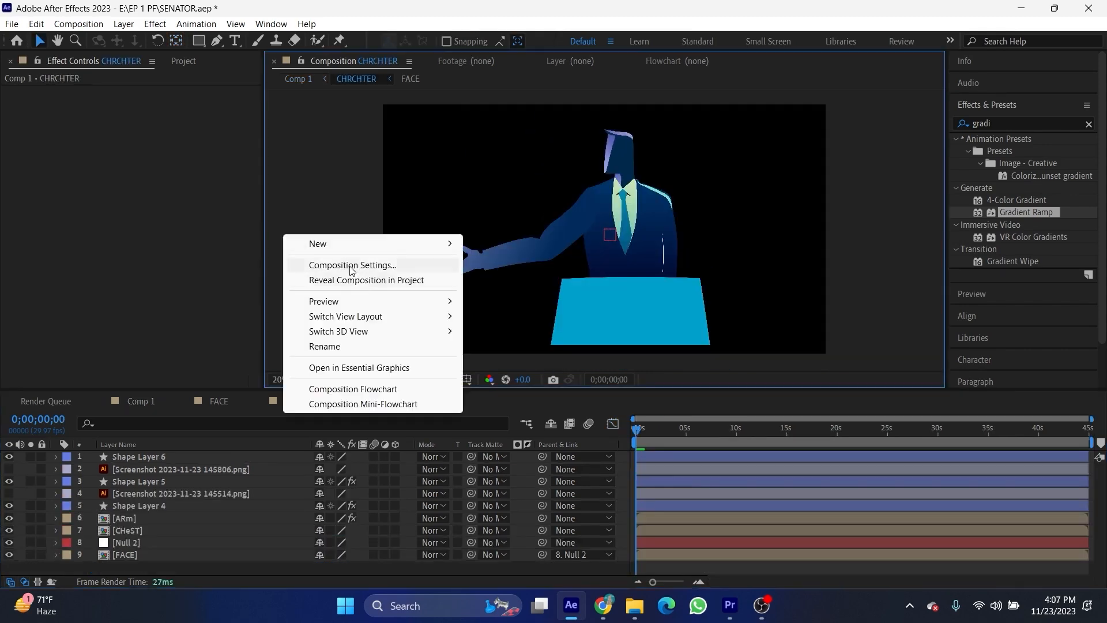
{"action": "left_click", "coordinate": [358, 262]}
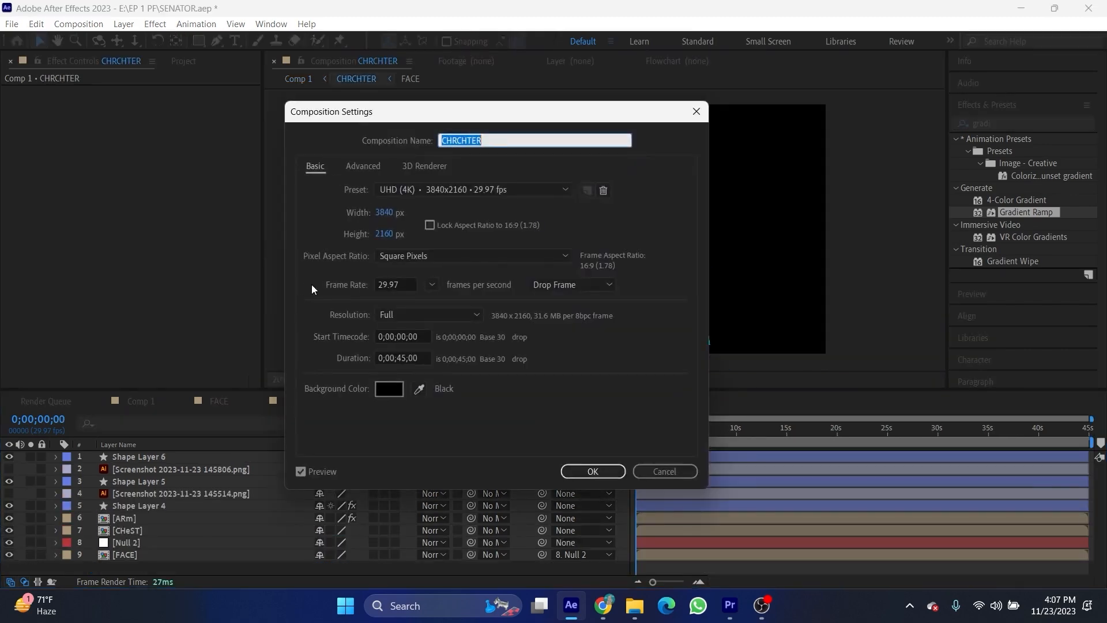
{"action": "left_click_drag", "start_coordinate": [390, 237], "coordinate": [415, 247]}
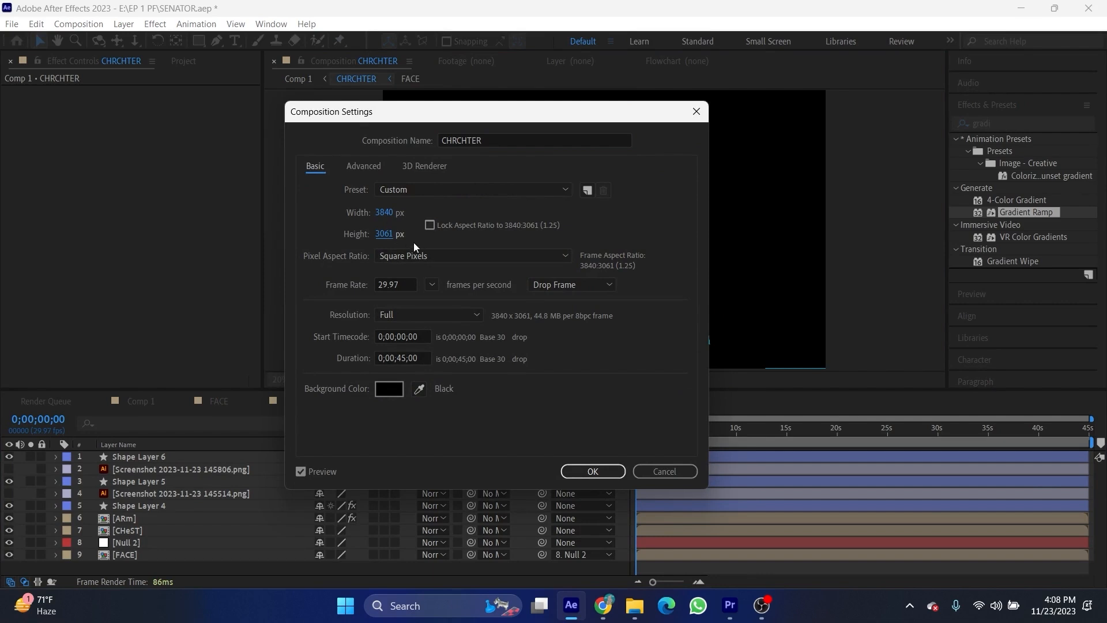
{"action": "key", "text": "Return"}
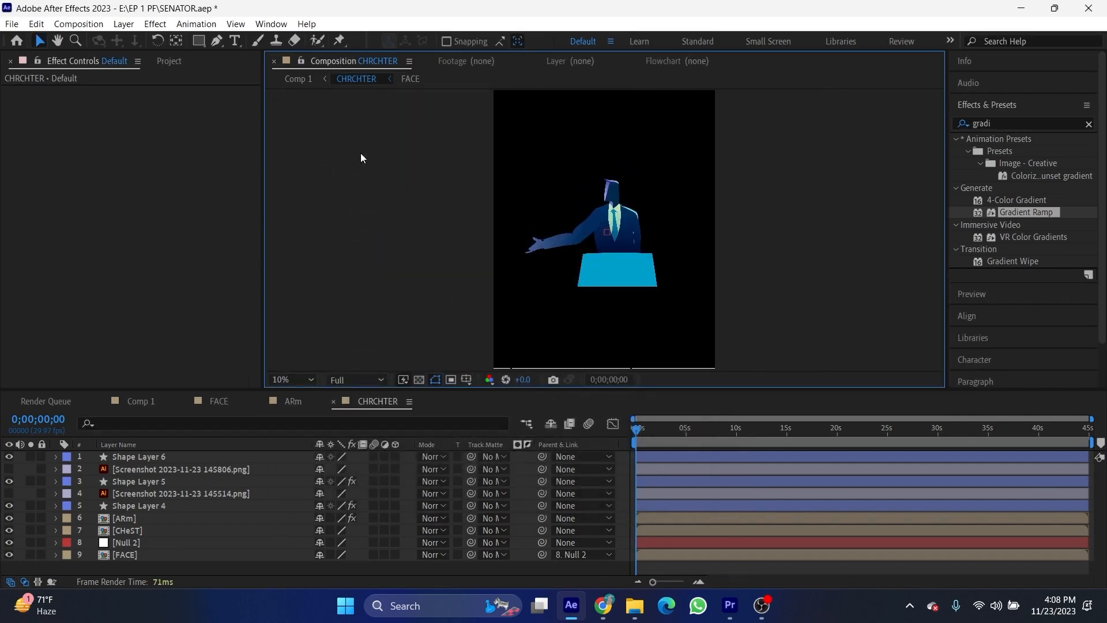
{"action": "left_click", "coordinate": [196, 41]}
{"action": "left_click_drag", "start_coordinate": [586, 275], "coordinate": [647, 375]}
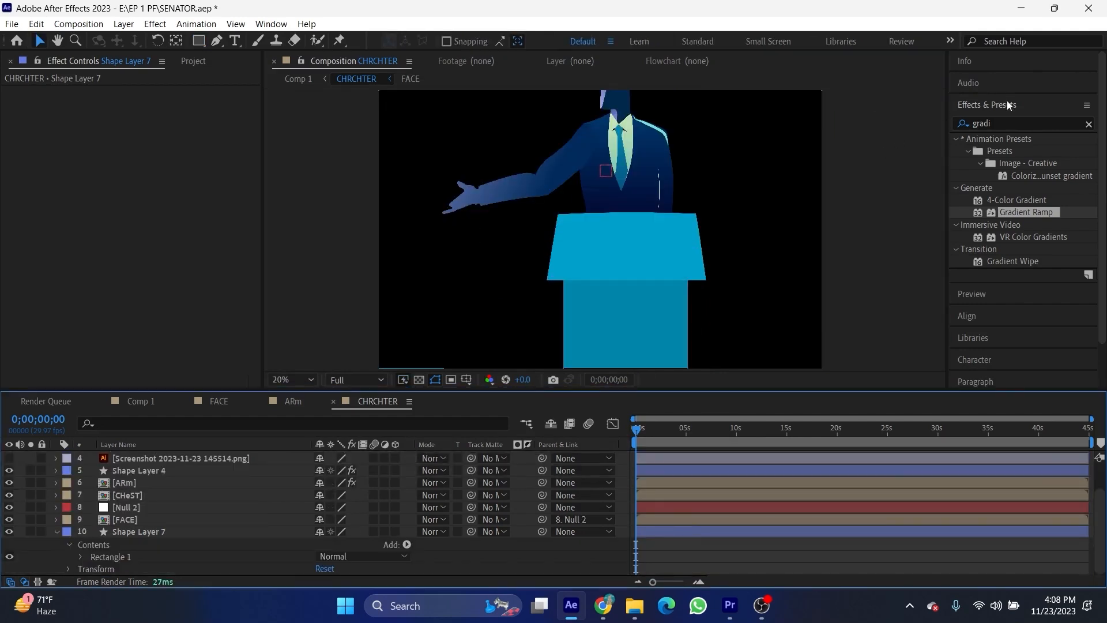
- Apply the Drop Shadow effect to Shape Layer 4, the podium top, and adjust the shadow over the base
{"action": "left_click_drag", "start_coordinate": [1010, 122], "coordinate": [881, 128]}
{"action": "type", "text": "drop shadow"}
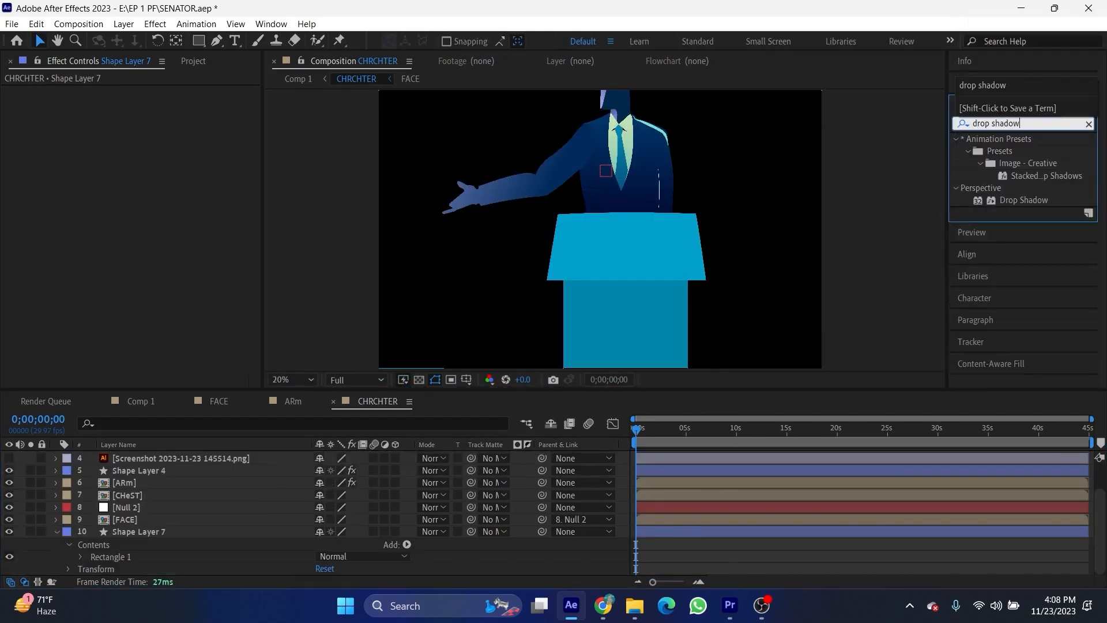
{"action": "left_click_drag", "start_coordinate": [1019, 201], "coordinate": [685, 468]}
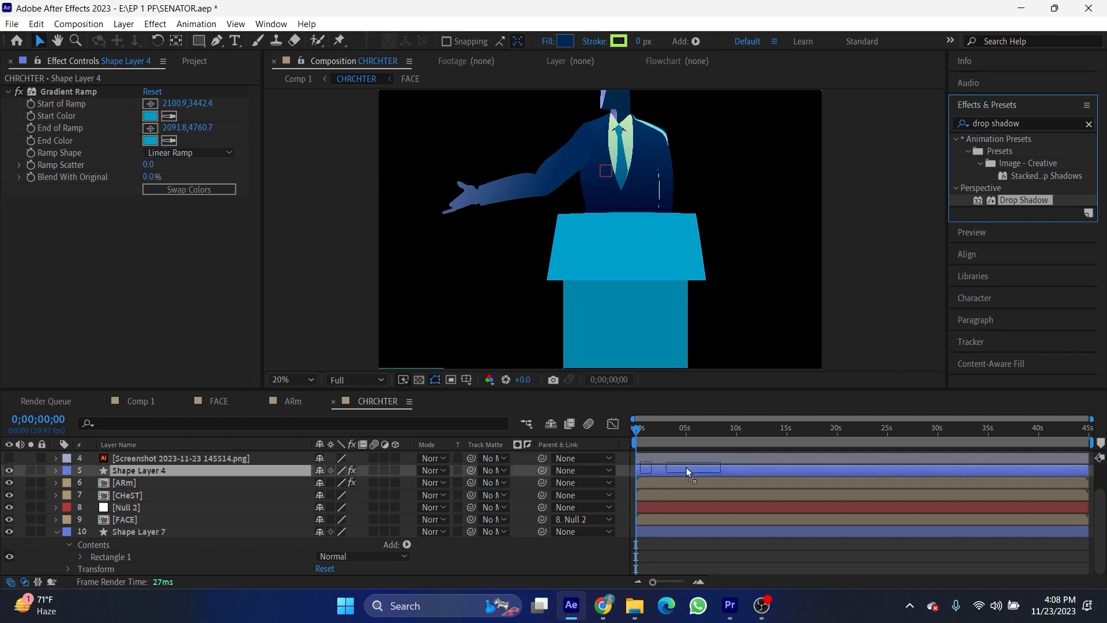
{"action": "left_click_drag", "start_coordinate": [127, 280], "coordinate": [197, 275]}
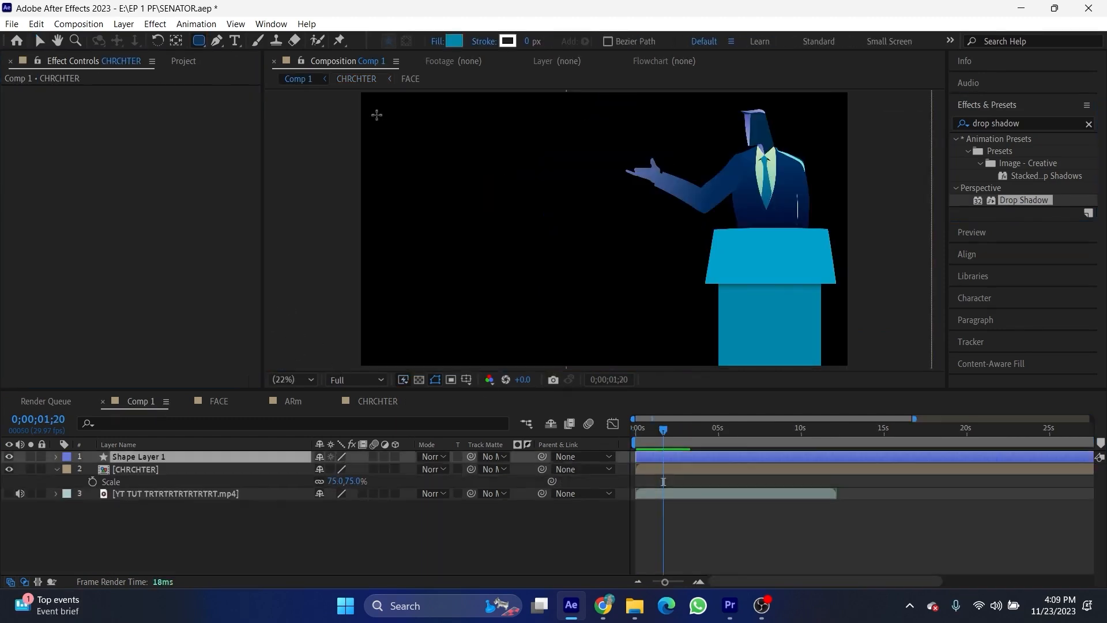
- Draw a rounded rectangle about 2246 by 860 px beside the senator in Comp 1 and set its fill to none
{"action": "left_click_drag", "start_coordinate": [376, 115], "coordinate": [662, 225]}
{"action": "left_click", "coordinate": [438, 41]}
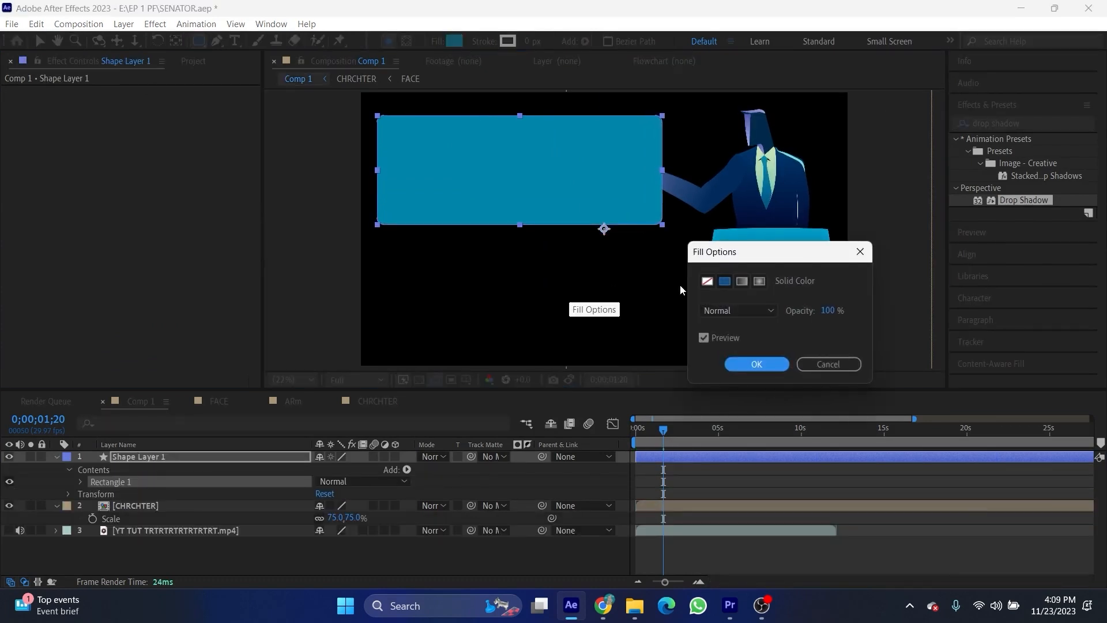
{"action": "left_click", "coordinate": [707, 281]}
{"action": "left_click", "coordinate": [757, 364]}
- Give the rounded rectangle a thin white stroke and set its corner roundness to 85
{"action": "left_click_drag", "start_coordinate": [531, 41], "coordinate": [544, 41]}
{"action": "left_click_drag", "start_coordinate": [544, 41], "coordinate": [540, 41]}
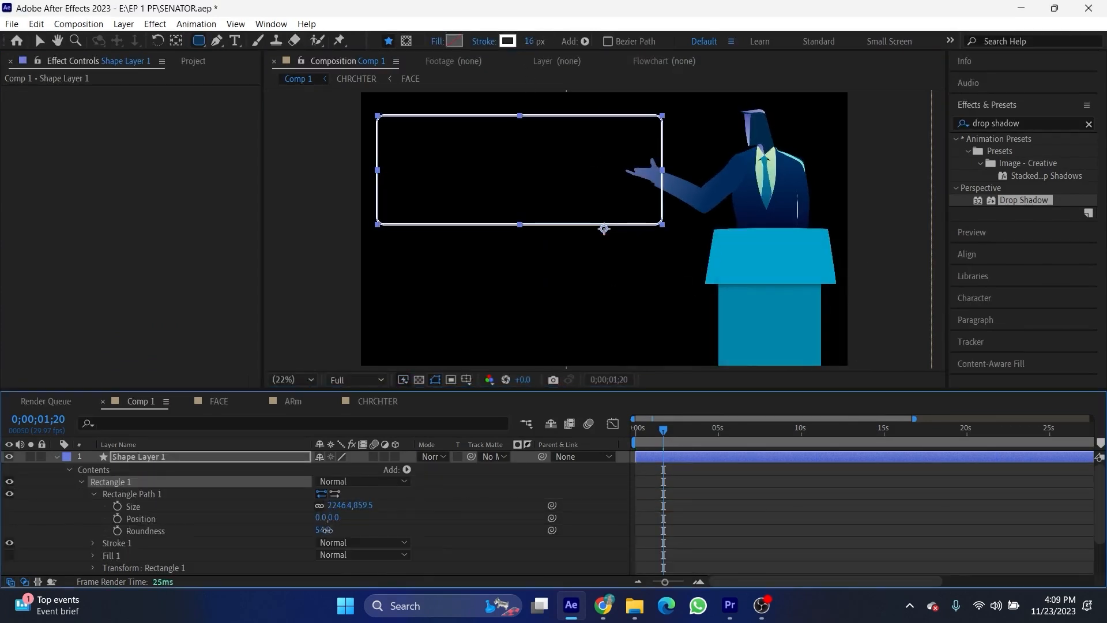
{"action": "left_click_drag", "start_coordinate": [320, 530], "coordinate": [390, 525]}
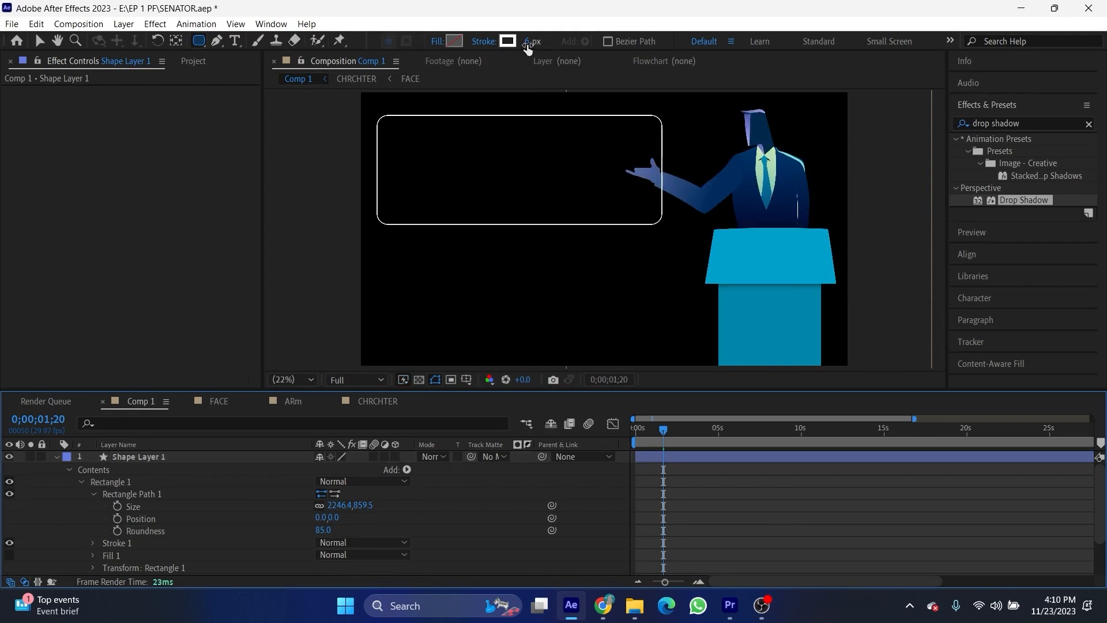
{"action": "left_click", "coordinate": [527, 43]}
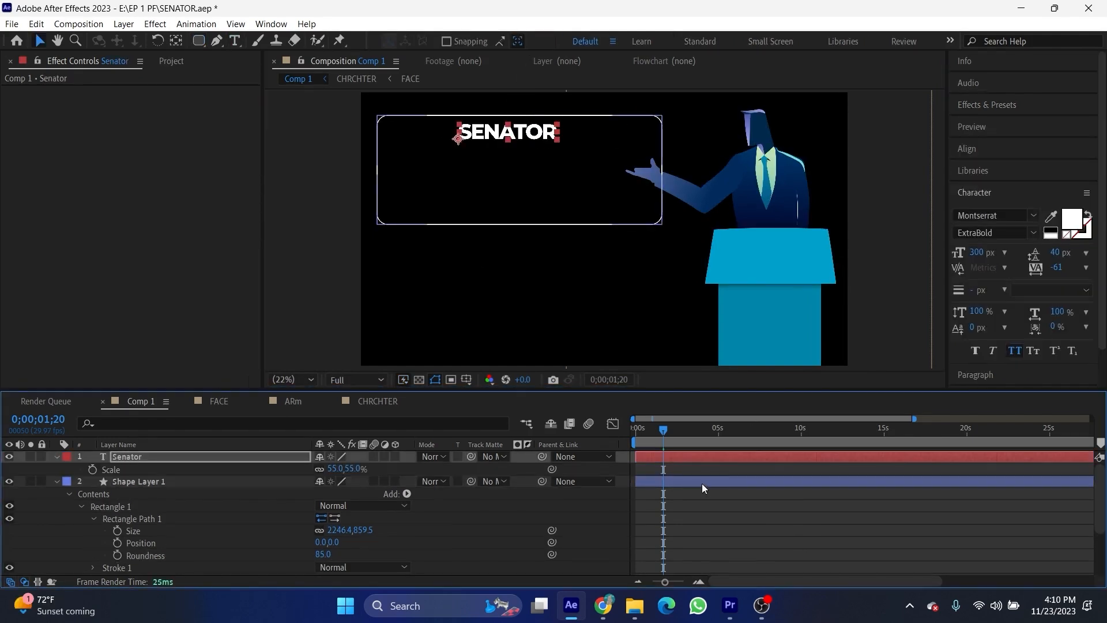
- Center the SENATOR title horizontally within the rounded frame
{"action": "left_click", "coordinate": [702, 483]}
{"action": "left_click", "coordinate": [680, 456]}
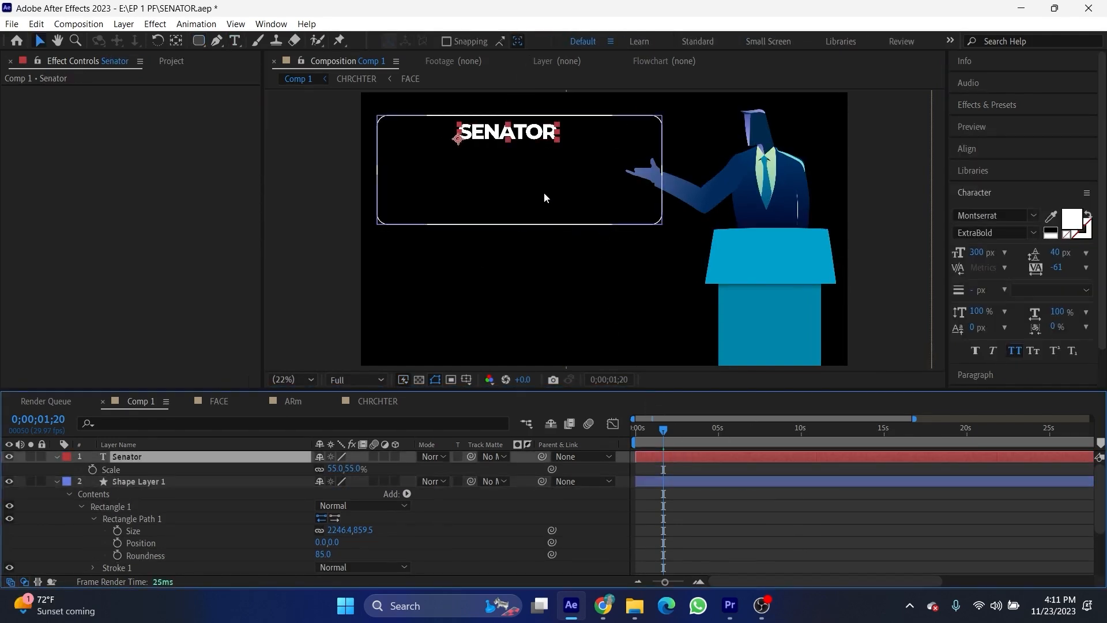
{"action": "left_click_drag", "start_coordinate": [507, 144], "coordinate": [603, 228]}
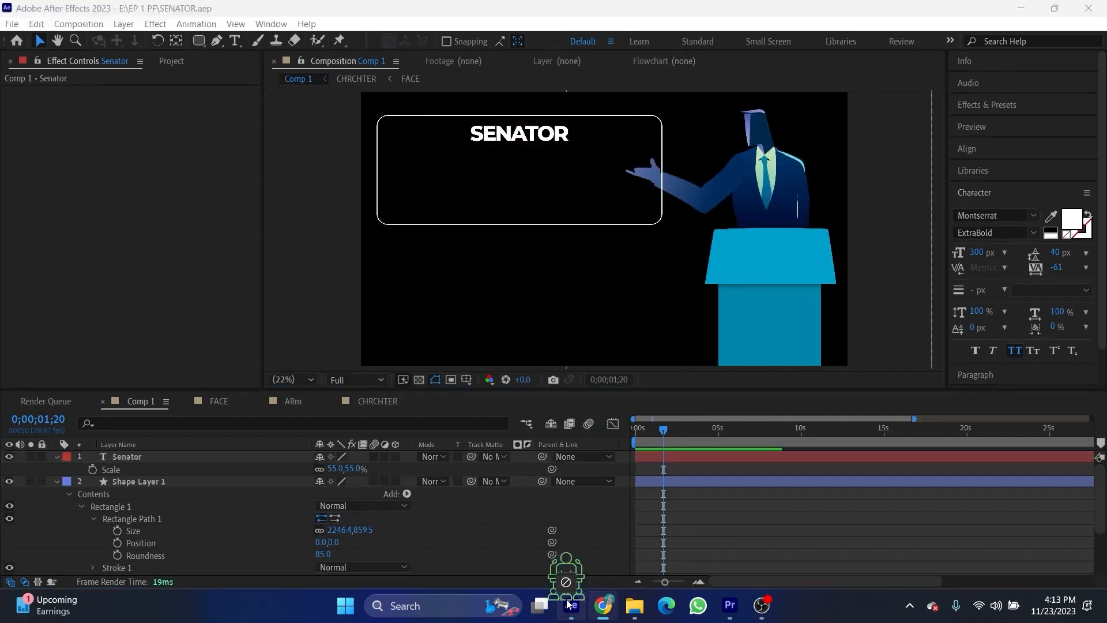
- Bring the speech.png icon into Comp 1 and recolor it white with the Fill effect
{"action": "left_click_drag", "start_coordinate": [568, 604], "coordinate": [657, 125]}
{"action": "left_click", "coordinate": [1037, 107]}
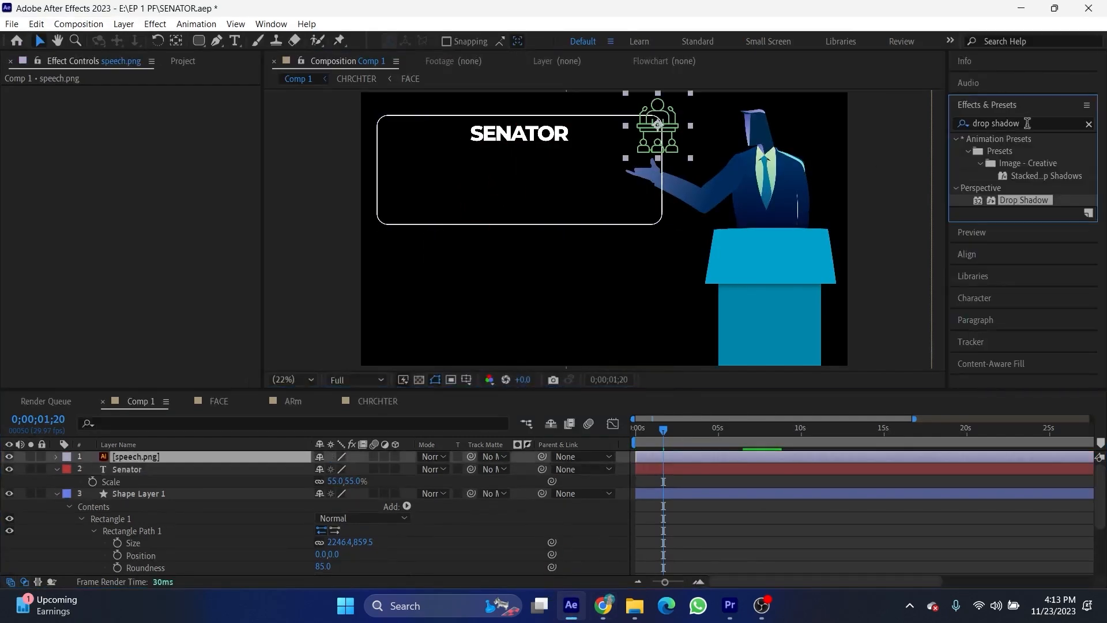
{"action": "type", "text": "fill"}
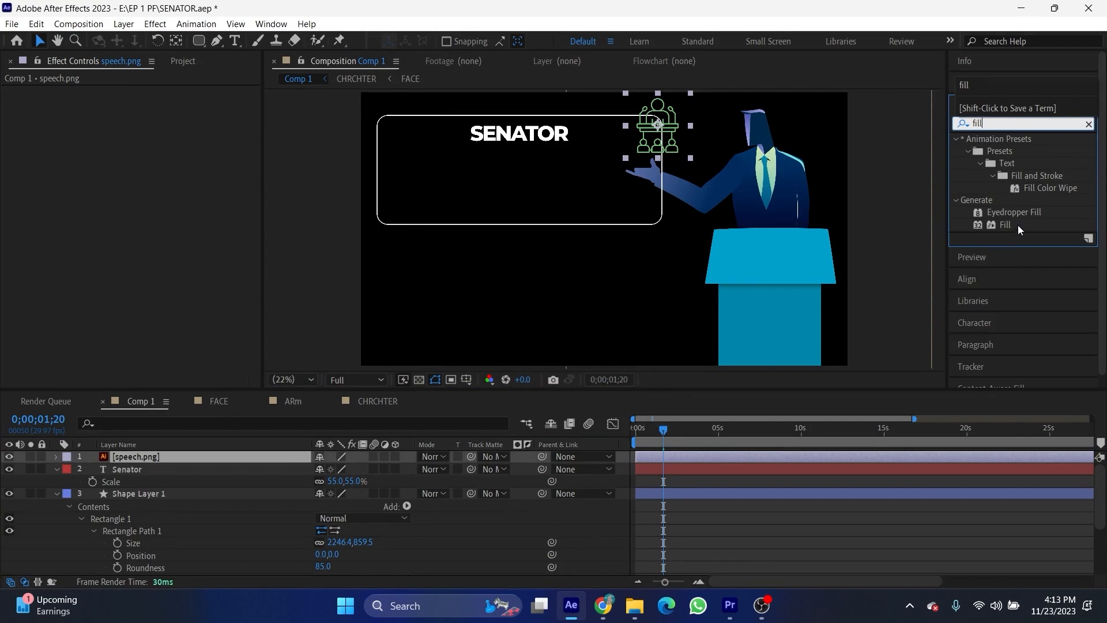
{"action": "double_click", "coordinate": [1005, 224]}
{"action": "left_click", "coordinate": [149, 128]}
{"action": "left_click", "coordinate": [92, 323]}
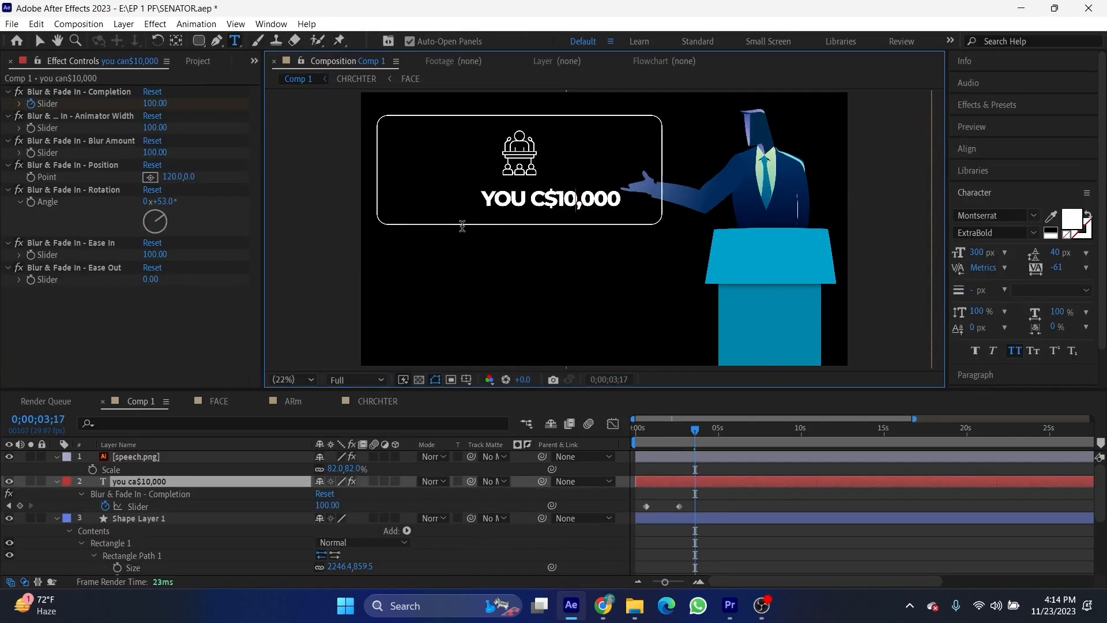
- Complete the caption under the icon as "you can buy a senator" over "for just $10,000", with the second line in ExtraBold
{"action": "type", "text": "an bh"}
{"action": "key", "text": "BackSpace"}
{"action": "type", "text": "ut a"}
{"action": "key", "text": "BackSpace"}
{"action": "key", "text": "BackSpace"}
{"action": "key", "text": "BackSpace"}
{"action": "type", "text": "y a senator $10,000"}
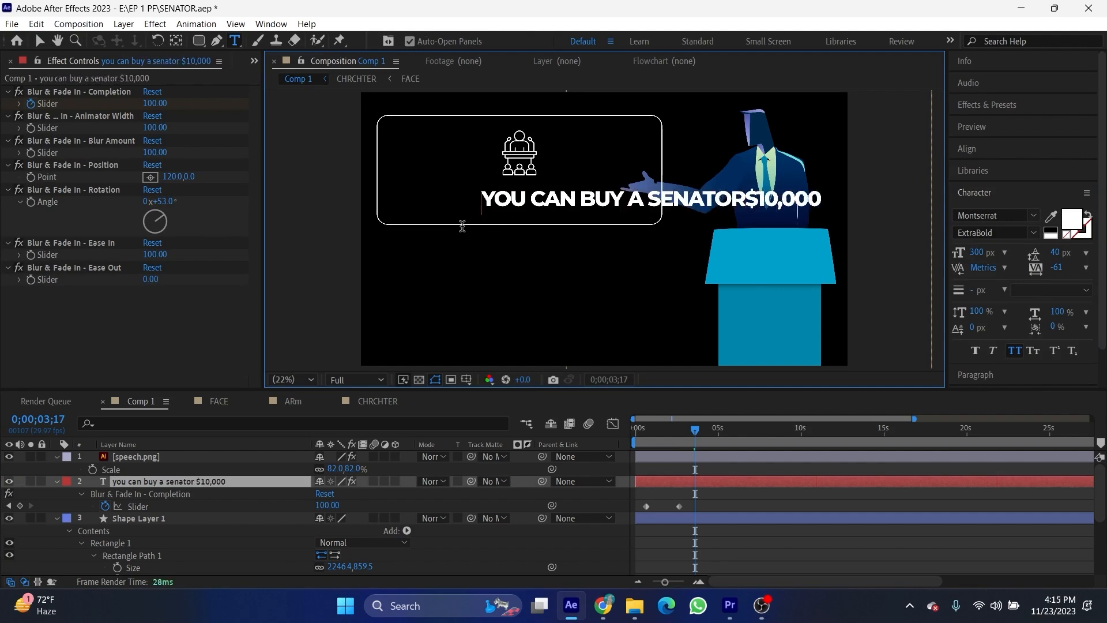
{"action": "key", "text": "Return"}
{"action": "type", "text": "fpr just"}
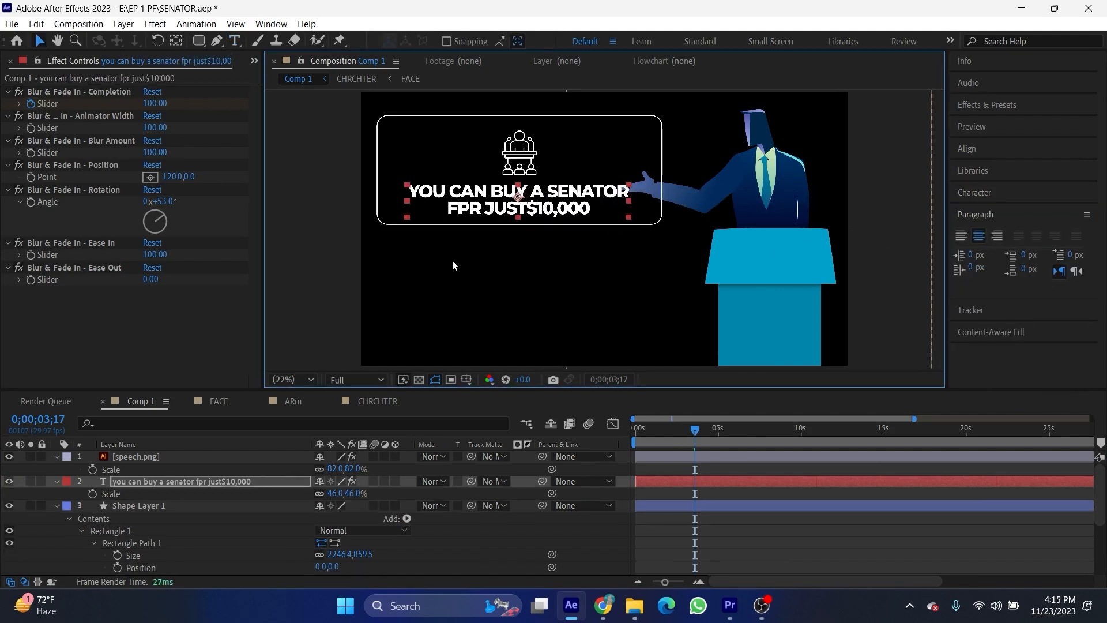
{"action": "left_click_drag", "start_coordinate": [447, 208], "coordinate": [589, 209]}
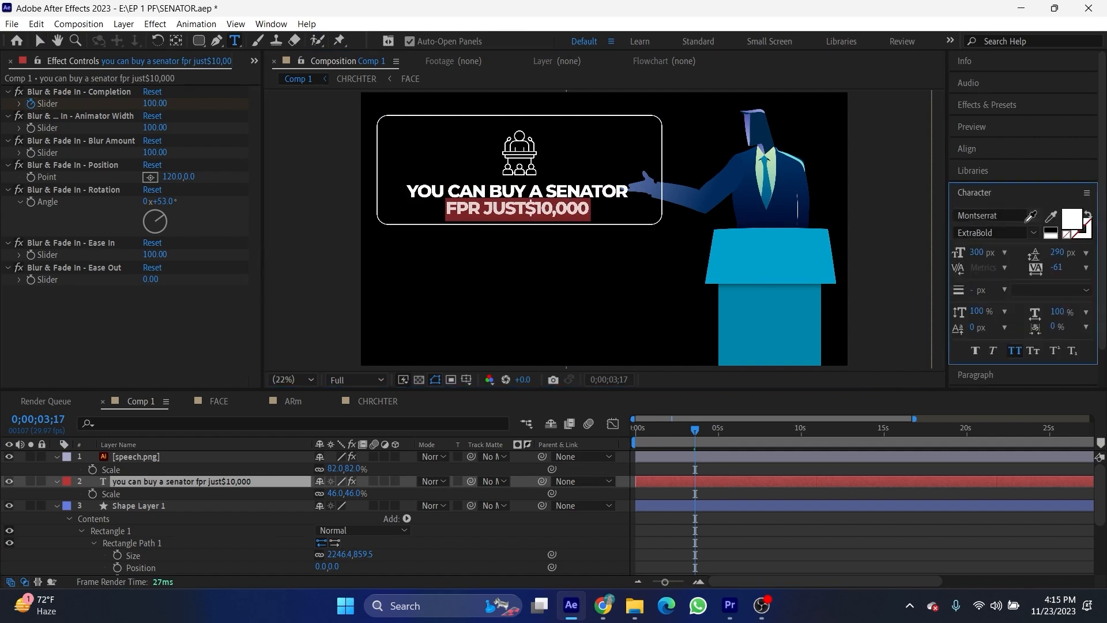
{"action": "left_click", "coordinate": [1034, 233]}
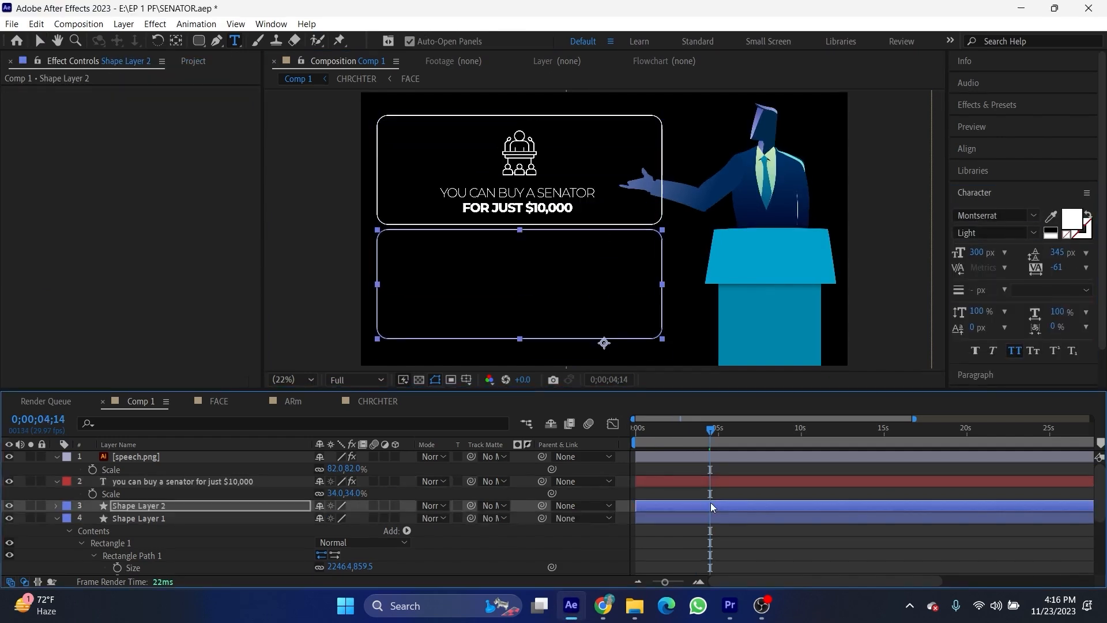
- Duplicate the speech icon and the caption, and move the copies down into the lower frame
{"action": "left_click", "coordinate": [718, 457]}
{"action": "key", "text": "ctrl+d"}
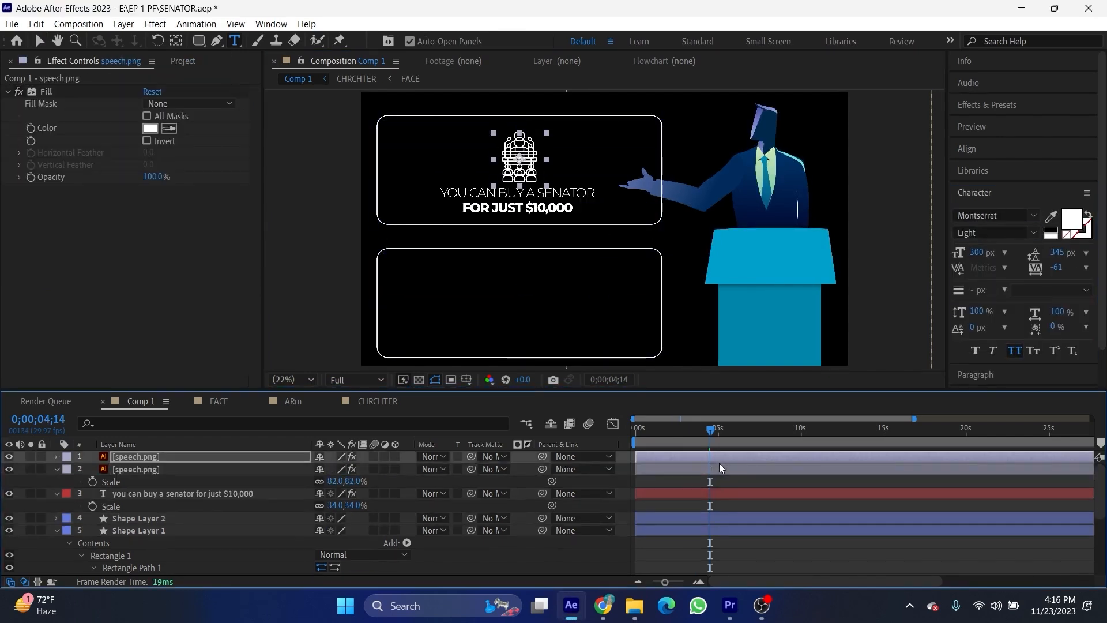
{"action": "left_click", "coordinate": [717, 492]}
{"action": "key", "text": "ctrl+d"}
{"action": "key", "text": "shift+Down"}
{"action": "key", "text": "shift+Down"}
{"action": "key", "text": "shift+Down"}
{"action": "key", "text": "shift+Down"}
{"action": "key", "text": "shift+Down"}
{"action": "key", "text": "shift+Down"}
{"action": "key", "text": "shift+Down"}
{"action": "key", "text": "shift+Down"}
{"action": "key", "text": "shift+Down"}
{"action": "key", "text": "shift+Down"}
- Rewrite the lower caption as "and if you can give them" over "$500,000", set the amount in ExtraBold, and save the project
{"action": "double_click", "coordinate": [672, 490]}
{"action": "type", "text": "and if you can give them"}
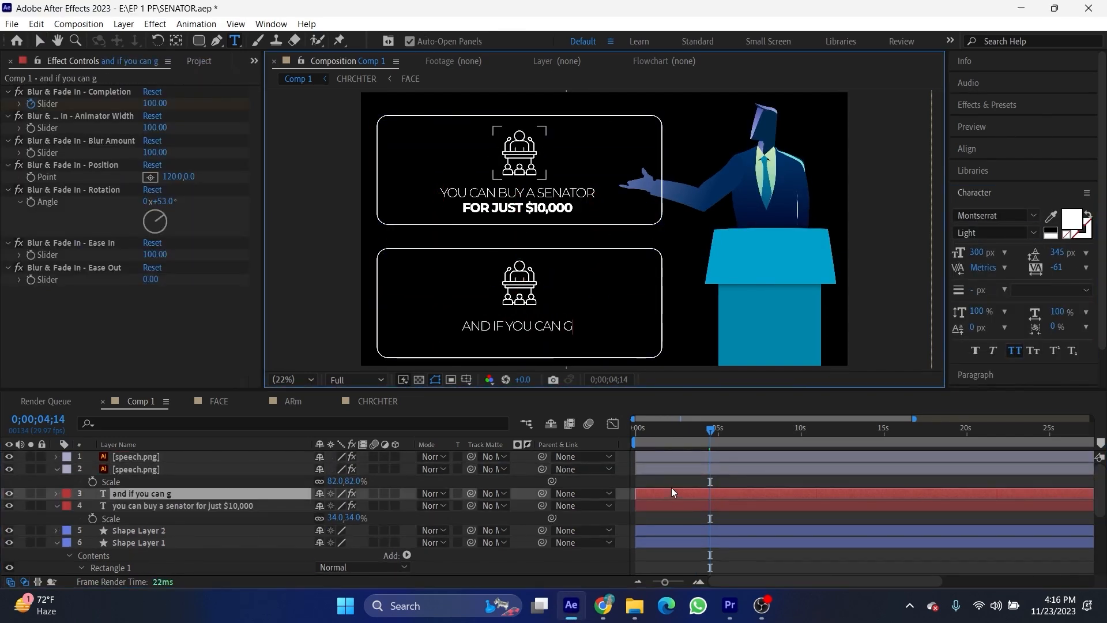
{"action": "key", "text": "Return"}
{"action": "type", "text": "$500,000"}
{"action": "left_click_drag", "start_coordinate": [547, 342], "coordinate": [487, 341]}
{"action": "left_click", "coordinate": [1033, 233]}
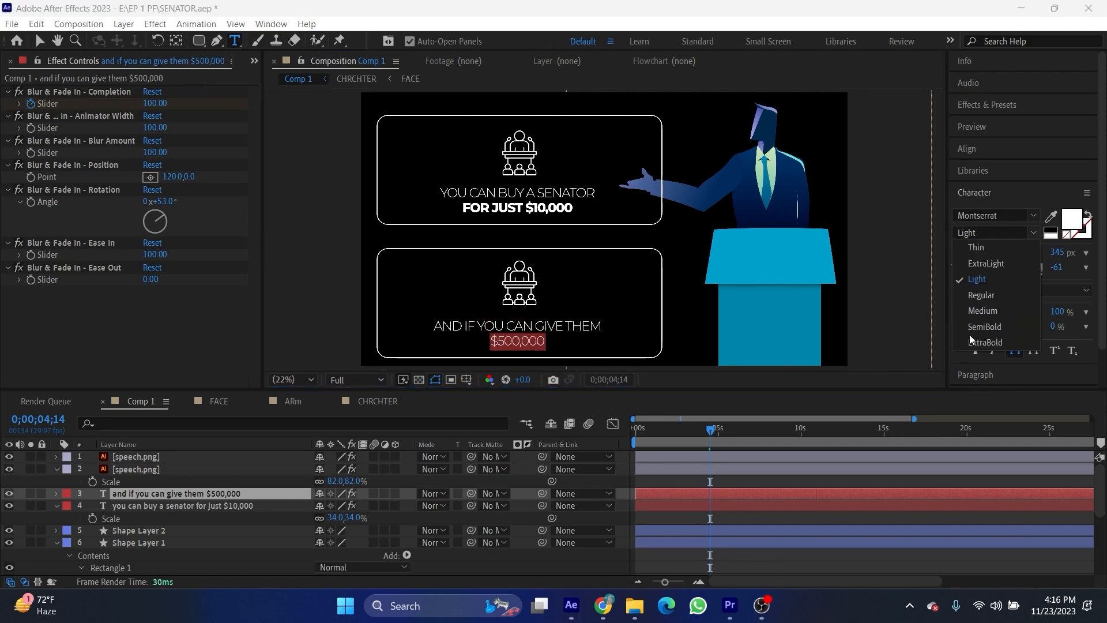
{"action": "left_click", "coordinate": [984, 343]}
{"action": "left_click", "coordinate": [663, 481]}
{"action": "key", "text": "ctrl+s"}
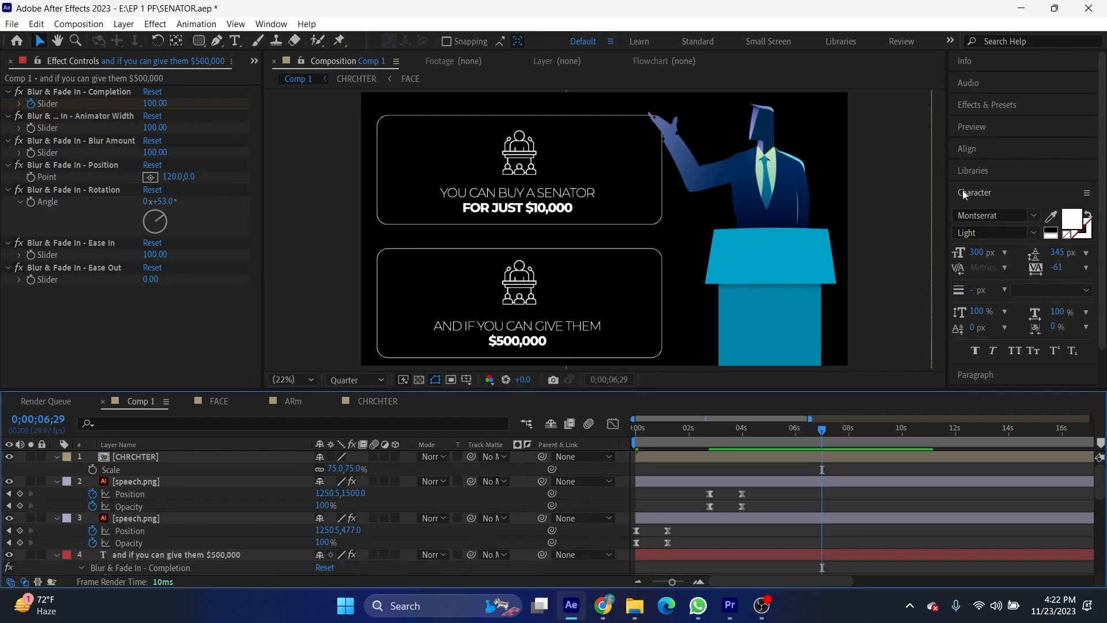
- Apply Deep Glow to Shape Layer 1, the upper frame, with exposure 0.35 and chromatic aberration enabled on the Red & Blue channels
{"action": "left_click", "coordinate": [986, 104]}
{"action": "left_click", "coordinate": [973, 123]}
{"action": "type", "text": "deep glow"}
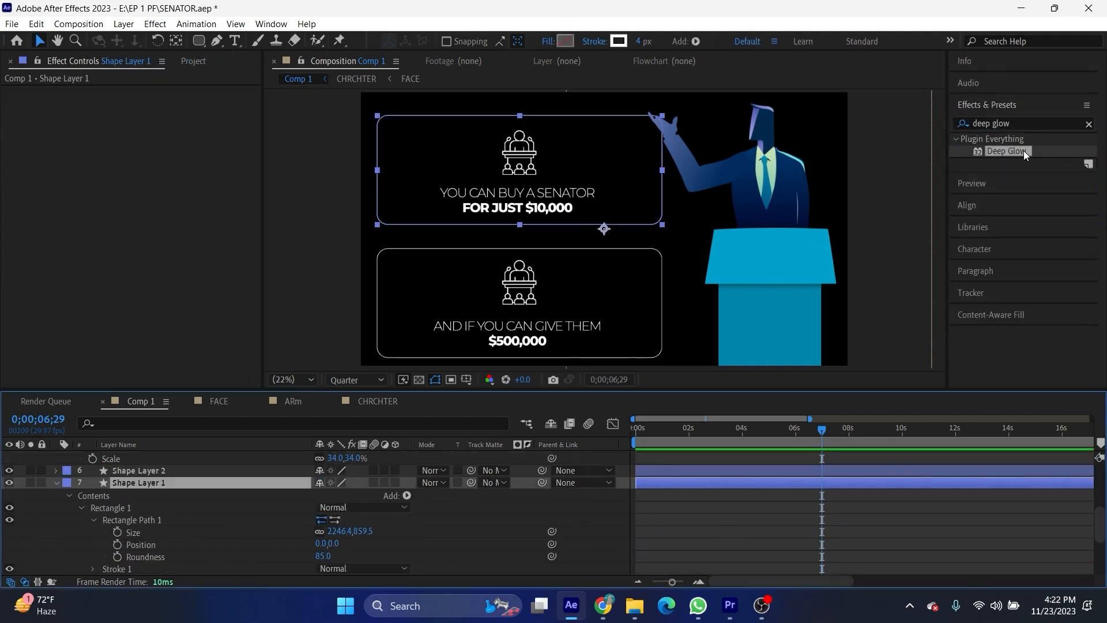
{"action": "left_click_drag", "start_coordinate": [1023, 151], "coordinate": [730, 480]}
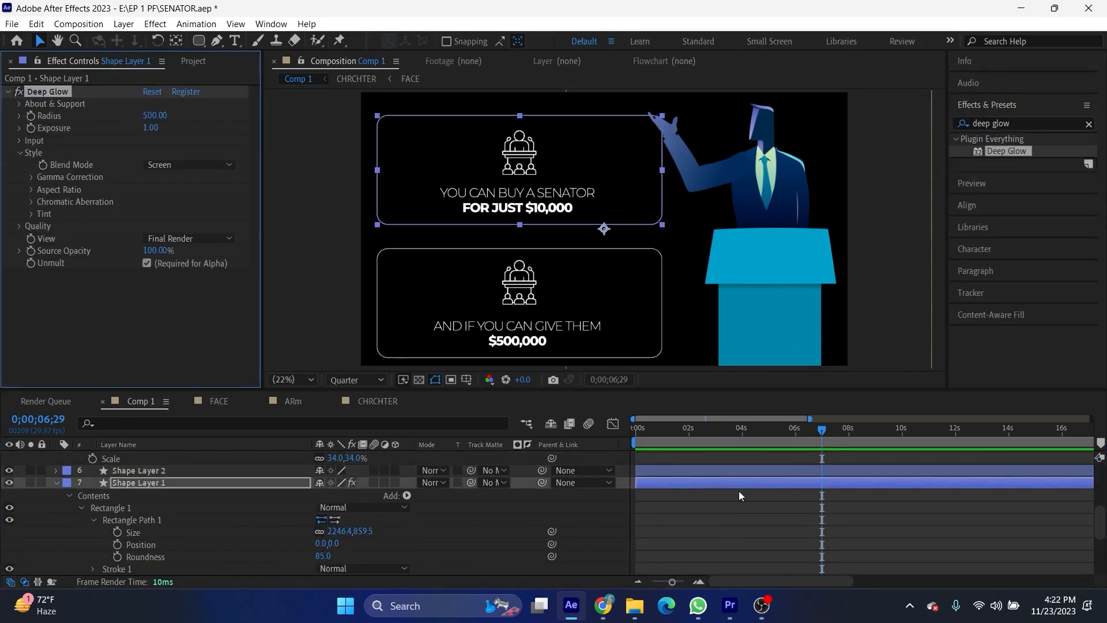
{"action": "left_click", "coordinate": [33, 202]}
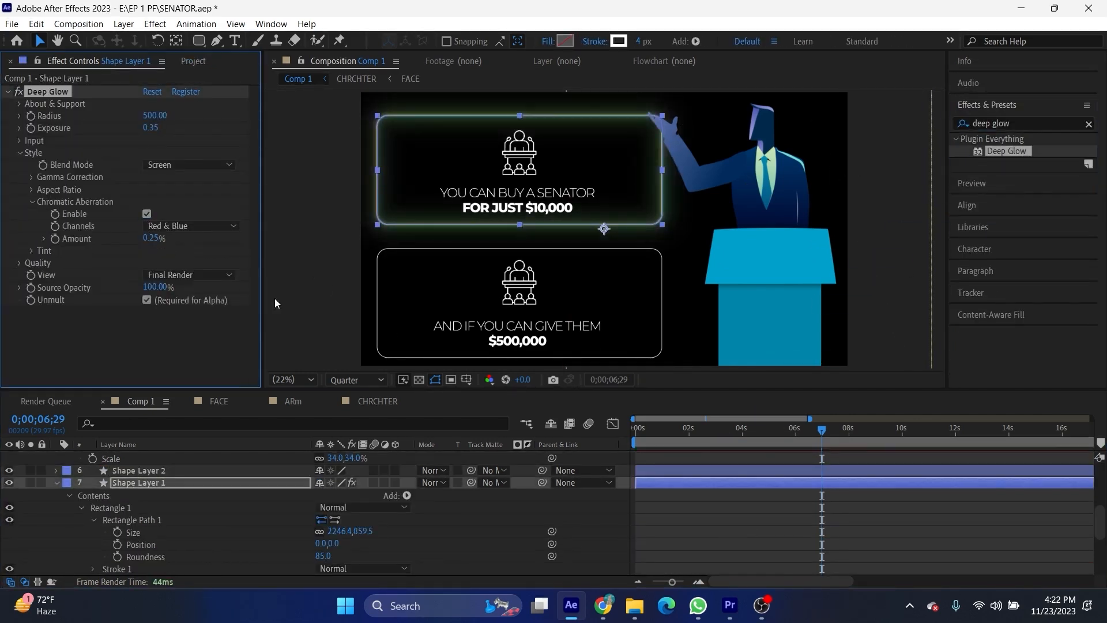
{"action": "left_click", "coordinate": [718, 494]}
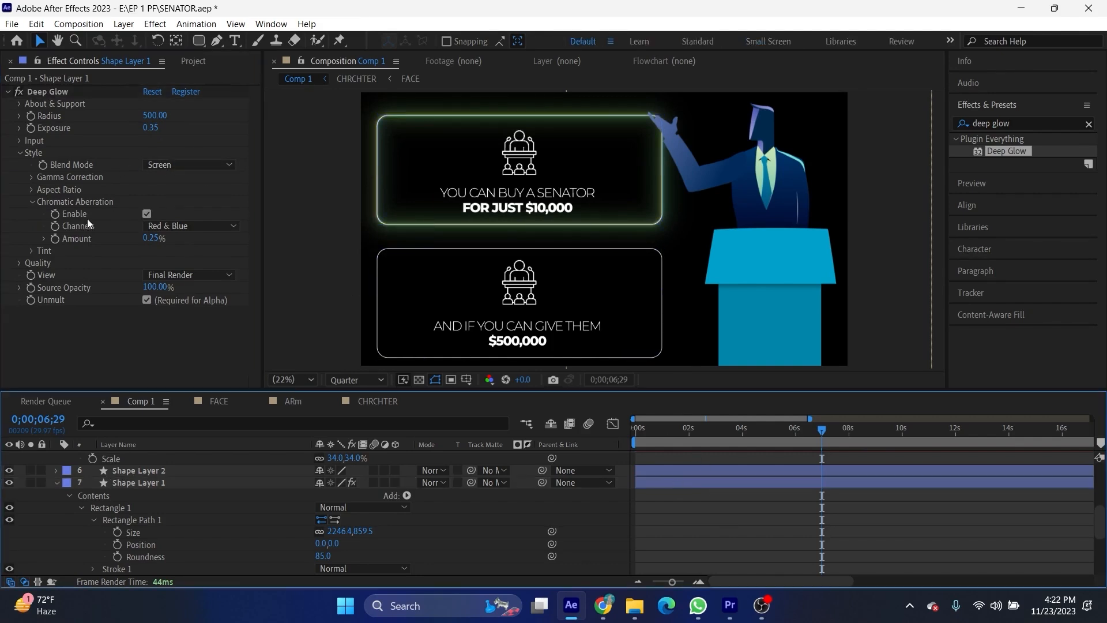
{"action": "left_click", "coordinate": [174, 227]}
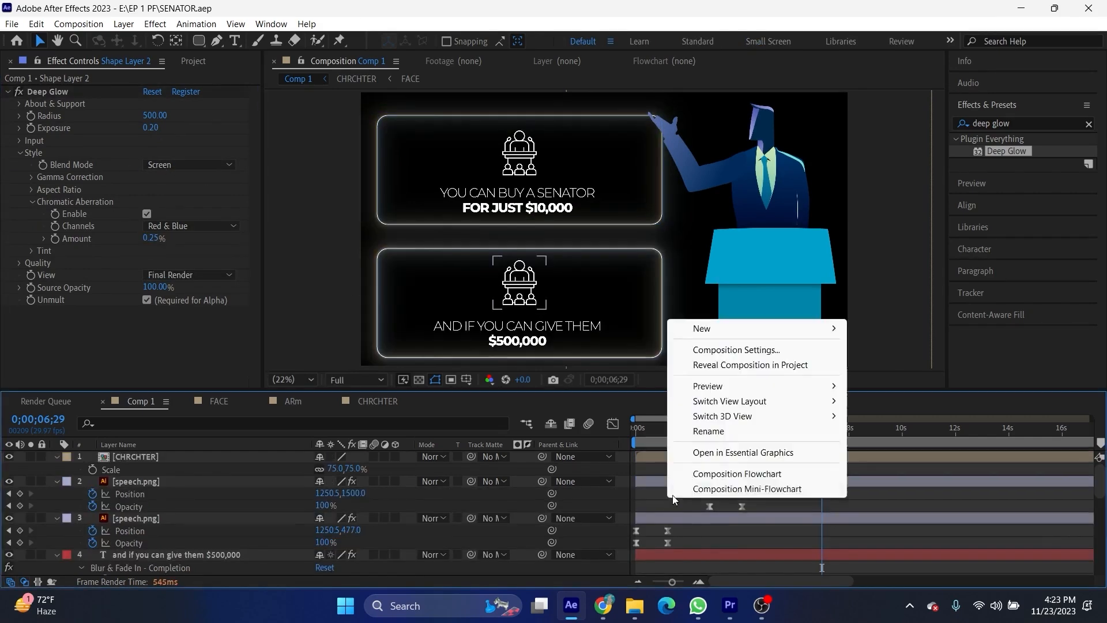
- Create an adjustment layer with a rectangular mask over the icons and captions, and apply Deep Glow to it
{"action": "mouse_move", "coordinate": [750, 328]}
{"action": "left_click", "coordinate": [903, 439]}
{"action": "key", "text": "q"}
{"action": "mouse_move", "coordinate": [468, 123]}
{"action": "left_mouse_down"}
{"action": "mouse_move", "coordinate": [655, 364]}
{"action": "mouse_move", "coordinate": [904, 364]}
{"action": "left_mouse_up"}
{"action": "left_click_drag", "start_coordinate": [994, 153], "coordinate": [710, 458]}
{"action": "key", "text": "v"}
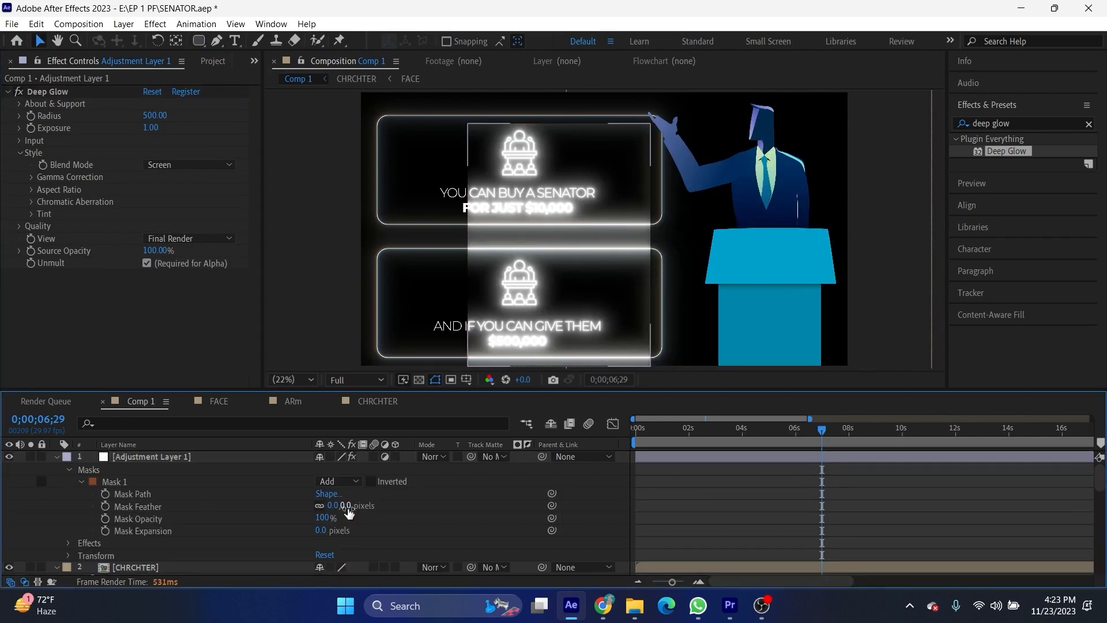
- Feather the adjustment layer's mask by 710 pixels and set its Deep Glow exposure to 0.2 and radius to 440
{"action": "left_click_drag", "start_coordinate": [348, 508], "coordinate": [240, 254]}
{"action": "left_click", "coordinate": [649, 459]}
{"action": "left_click", "coordinate": [150, 129]}
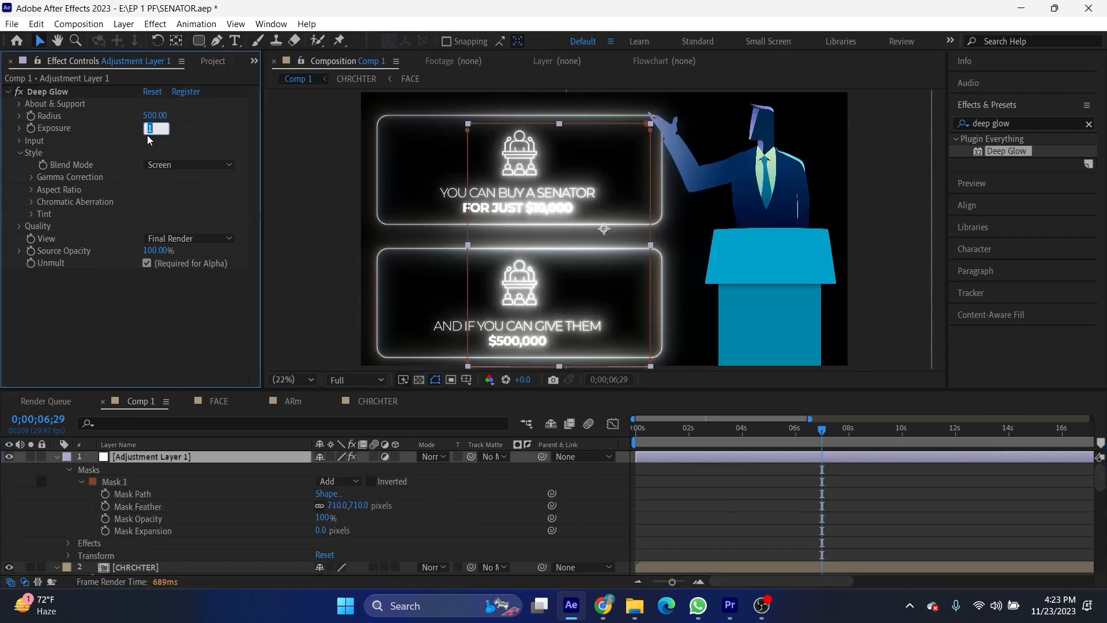
{"action": "type", "text": "0.2"}
{"action": "key", "text": "Return"}
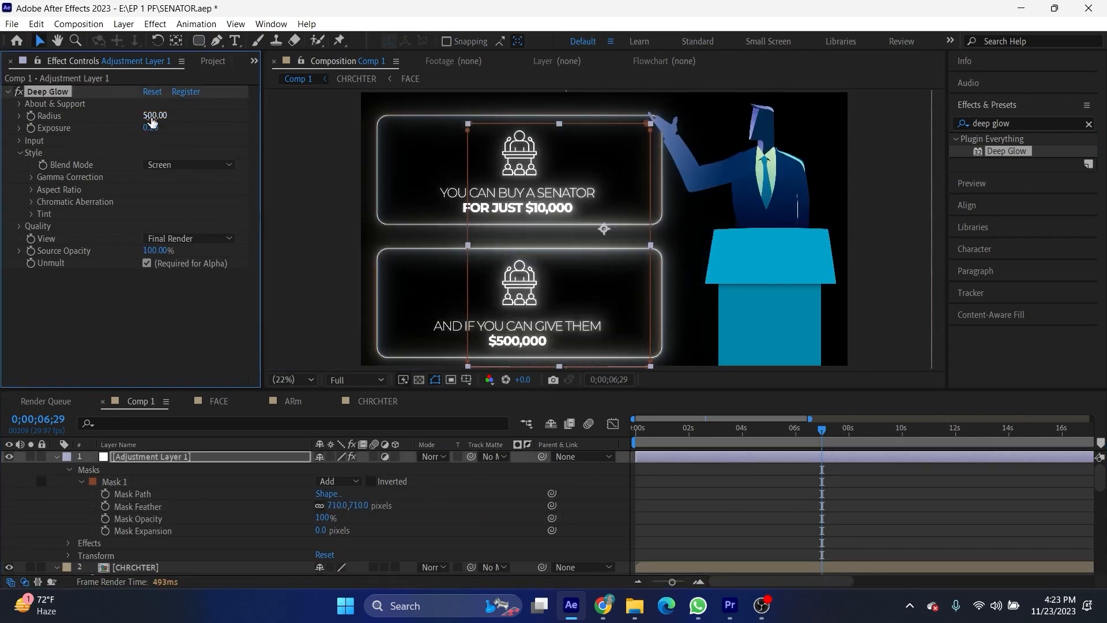
{"action": "left_click_drag", "start_coordinate": [144, 115], "coordinate": [128, 116]}
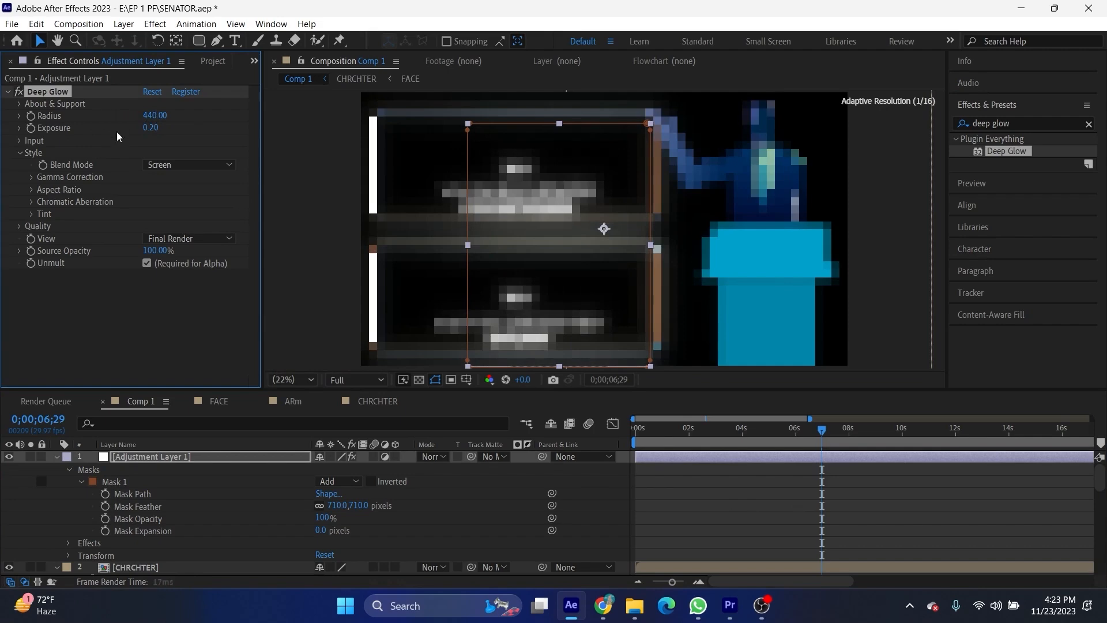
{"action": "left_click", "coordinate": [591, 418]}
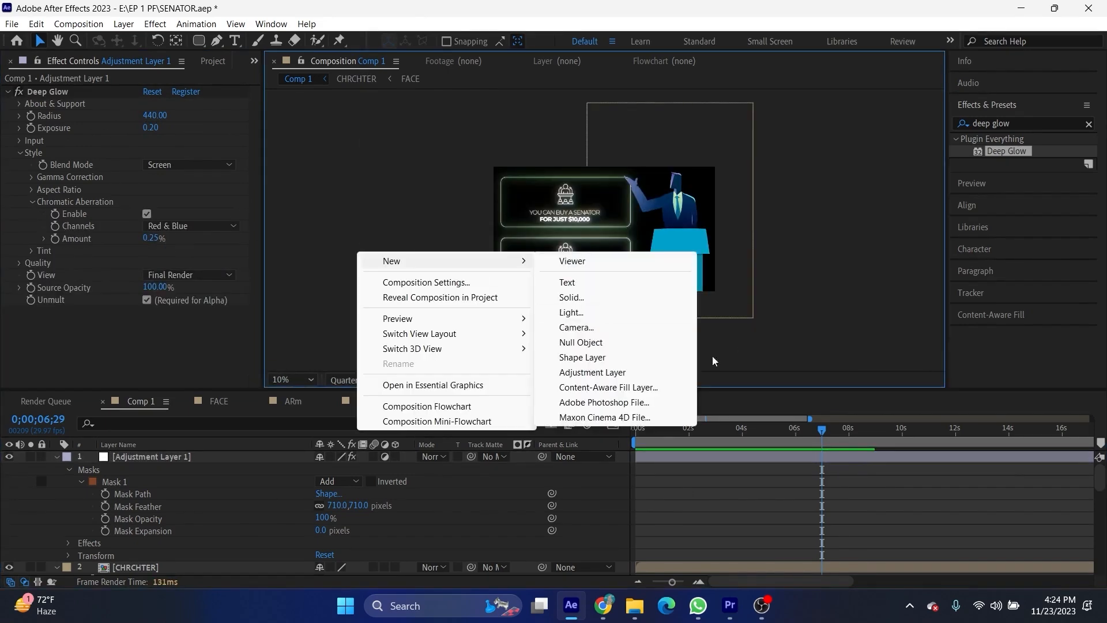
- Add a dark gray solid as a full-frame background layer beneath the frames, icons and captions
{"action": "left_click", "coordinate": [571, 297]}
{"action": "left_click", "coordinate": [210, 505]}
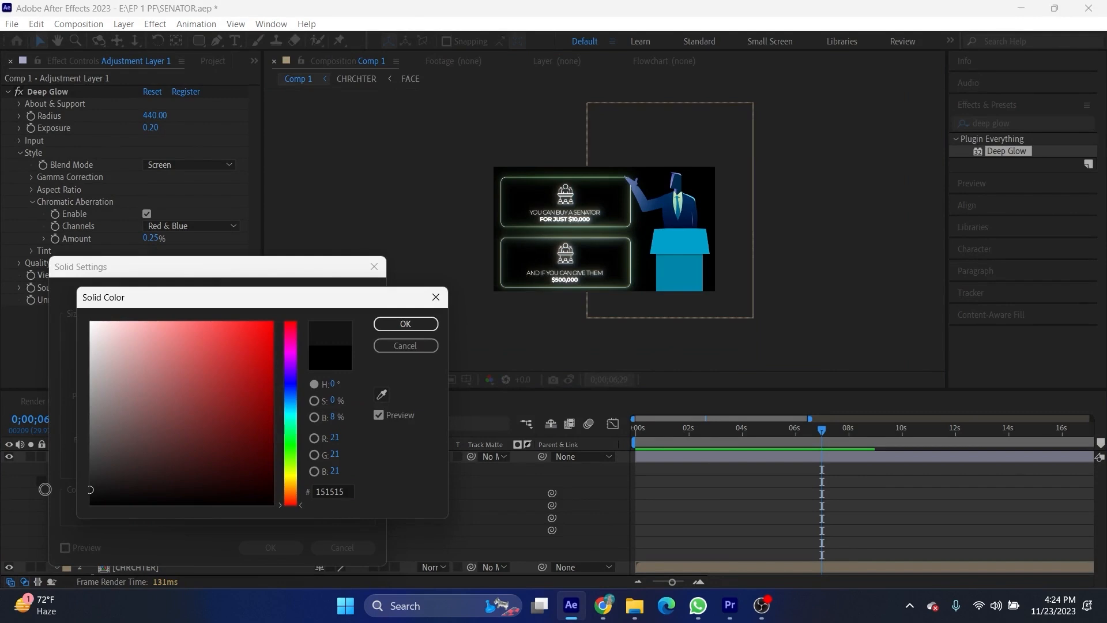
{"action": "left_click", "coordinate": [376, 345]}
{"action": "left_click", "coordinate": [270, 548]}
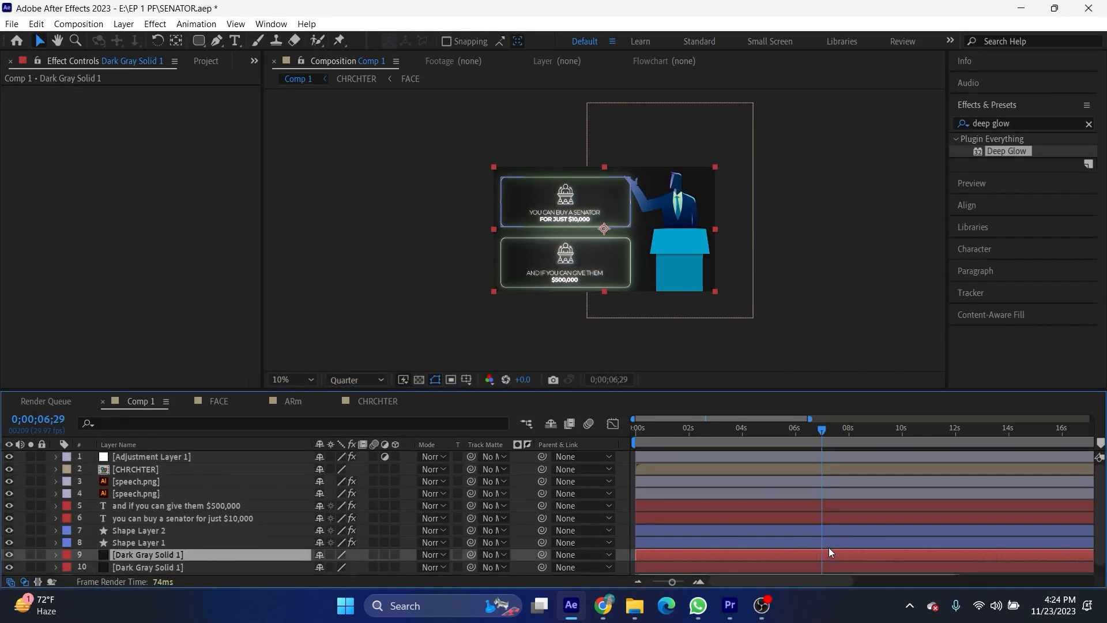
- Apply the Grid effect to the upper dark gray solid and set its corner point to 2176, 1296
{"action": "left_click", "coordinate": [960, 131]}
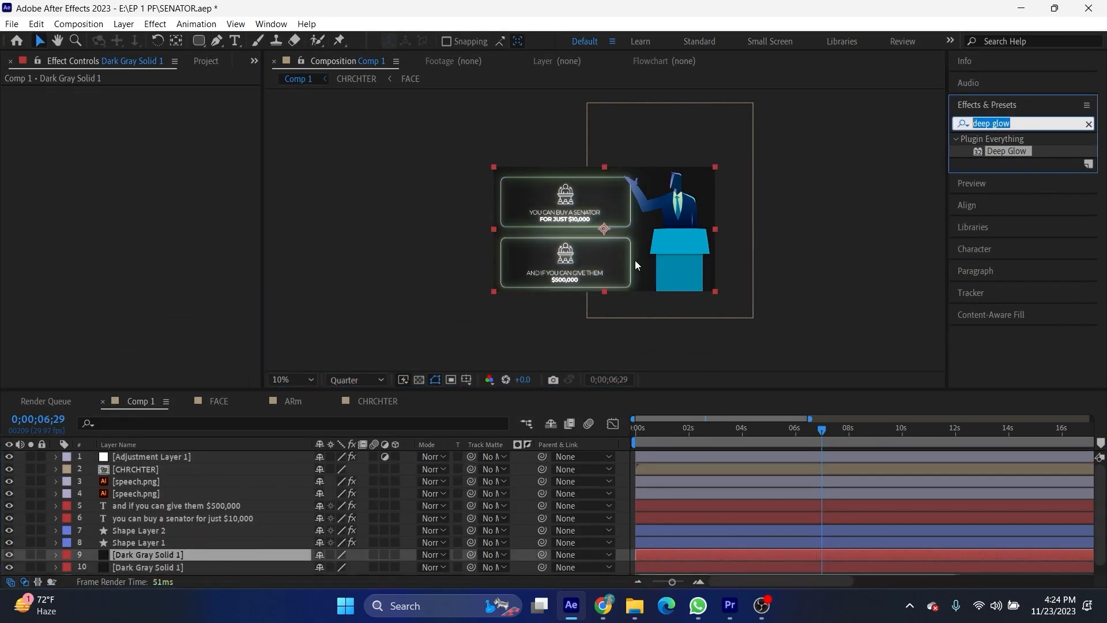
{"action": "type", "text": "grid"}
{"action": "left_click_drag", "start_coordinate": [1001, 261], "coordinate": [666, 557]}
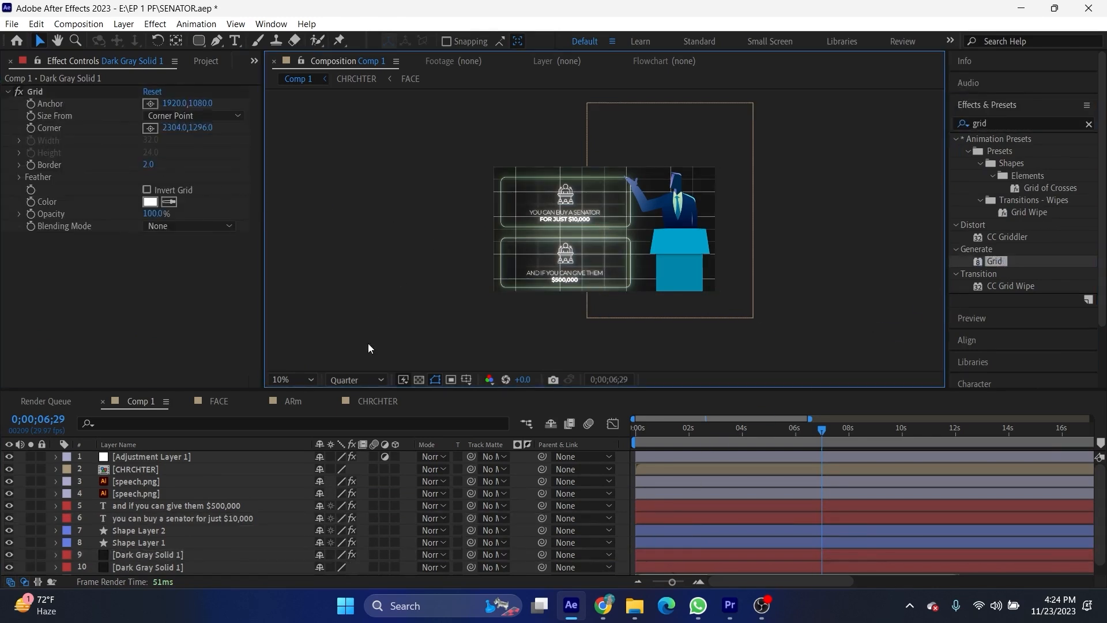
{"action": "key", "text": "period"}
{"action": "left_click_drag", "start_coordinate": [173, 128], "coordinate": [79, 129]}
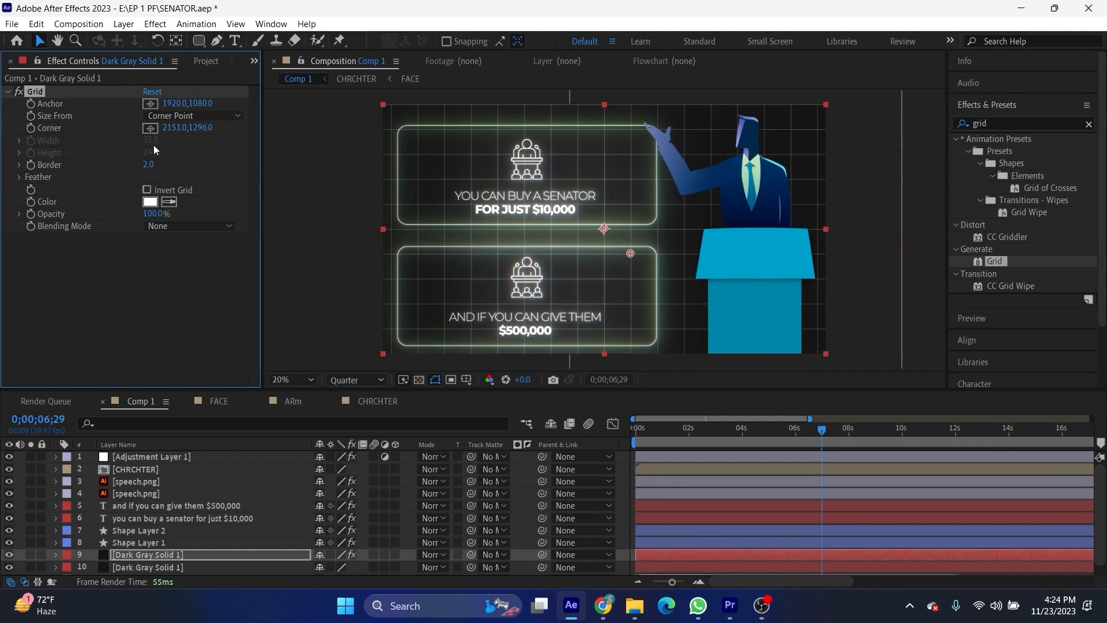
{"action": "left_click_drag", "start_coordinate": [179, 128], "coordinate": [213, 127]}
- Pre-compose the grid solid, mask it with a rectangle feathered 717 pixels, and set its opacity to 30%
{"action": "right_click", "coordinate": [657, 555]}
{"action": "left_click", "coordinate": [692, 517]}
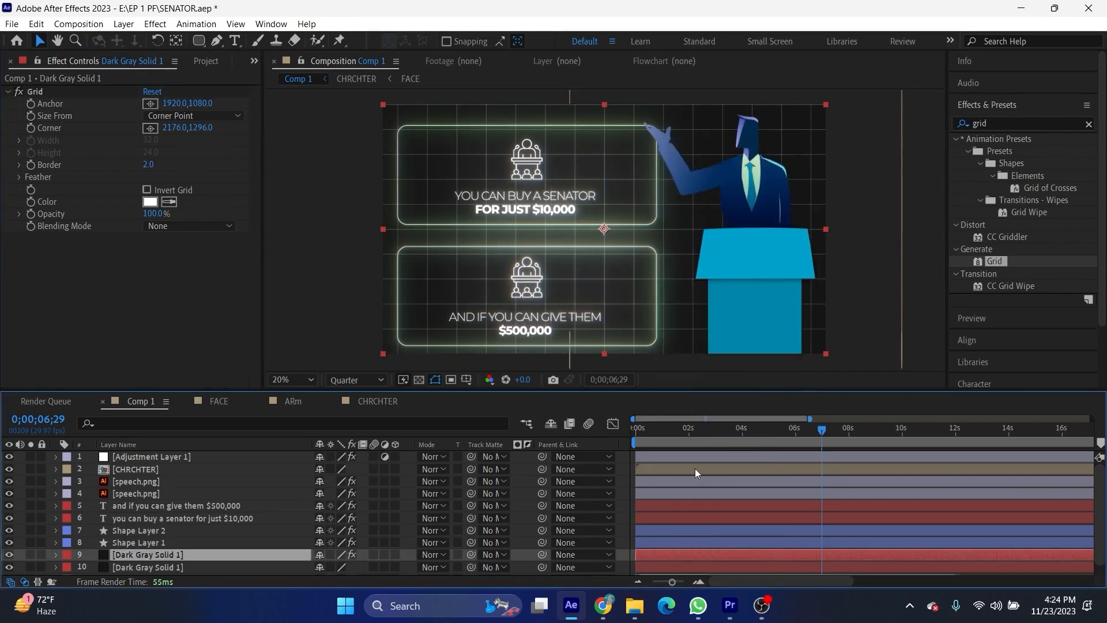
{"action": "left_click", "coordinate": [233, 490]}
{"action": "key", "text": "comma"}
{"action": "mouse_move", "coordinate": [417, 219]}
{"action": "left_mouse_down"}
{"action": "mouse_move", "coordinate": [625, 351]}
{"action": "mouse_move", "coordinate": [640, 284]}
{"action": "left_mouse_up"}
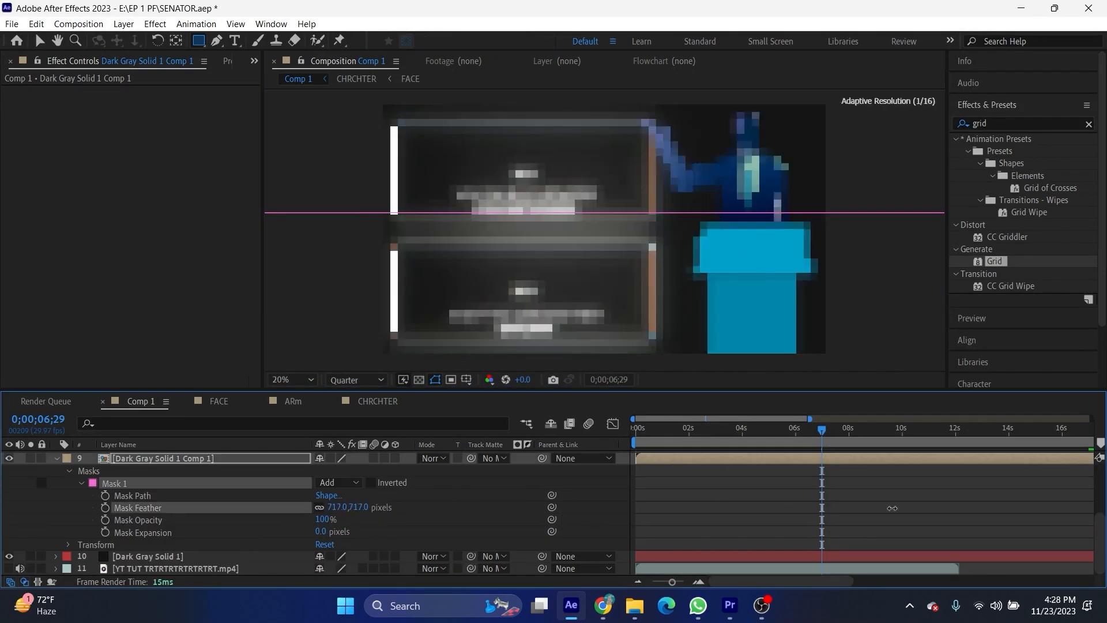
{"action": "key", "text": "t"}
{"action": "left_click_drag", "start_coordinate": [323, 544], "coordinate": [307, 542]}
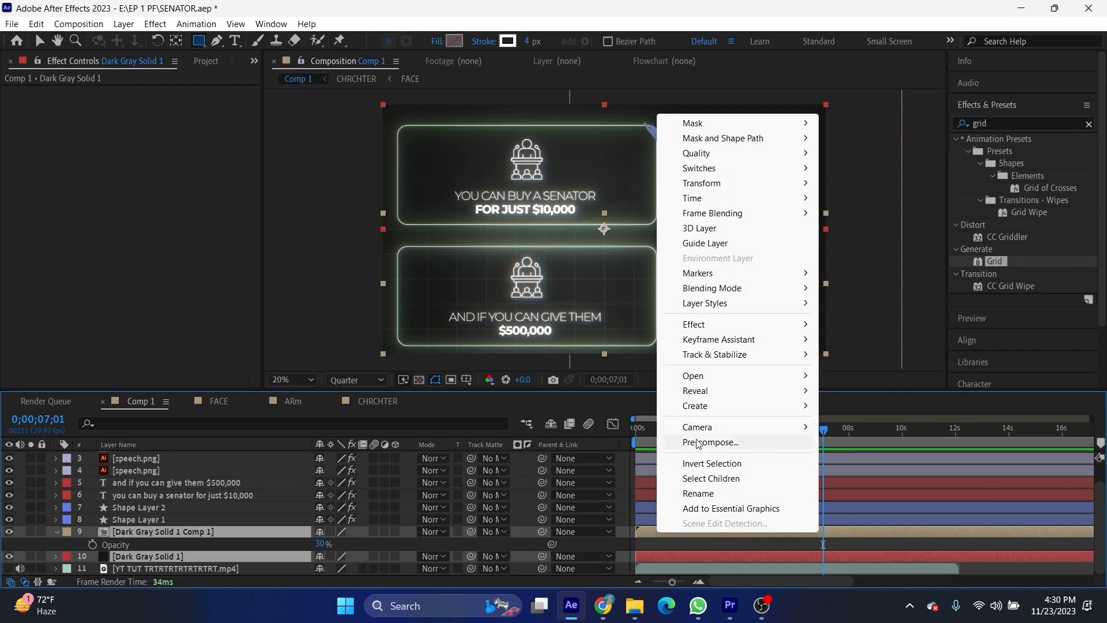
- Pre-compose the masked grid layer and the dark gray background solid together as BG
{"action": "left_click", "coordinate": [692, 440]}
{"action": "type", "text": "BG"}
{"action": "key", "text": "Return"}
{"action": "scroll", "coordinate": [676, 541], "scroll_direction": "up", "scroll_amount": 3}
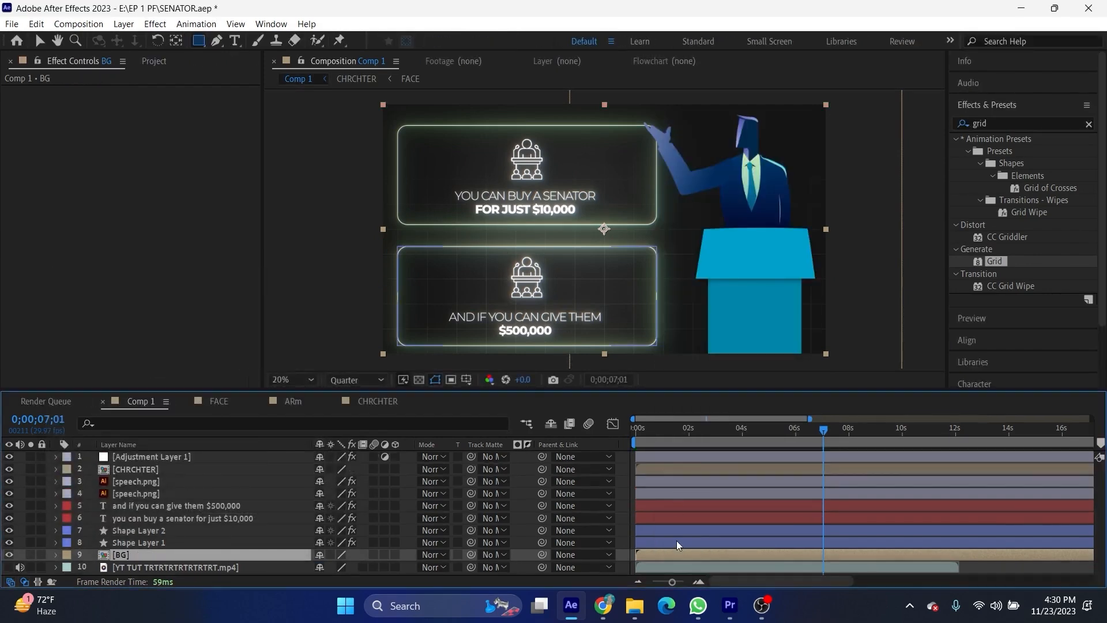
- Set the BG composition's height to 11670 px, then apply Grid to its Dark Gray Solid 1 Comp 1 layer and adjust the corner point
{"action": "double_click", "coordinate": [677, 547]}
{"action": "right_click", "coordinate": [363, 248]}
{"action": "left_click", "coordinate": [379, 269]}
{"action": "left_click_drag", "start_coordinate": [382, 244], "coordinate": [1098, 282]}
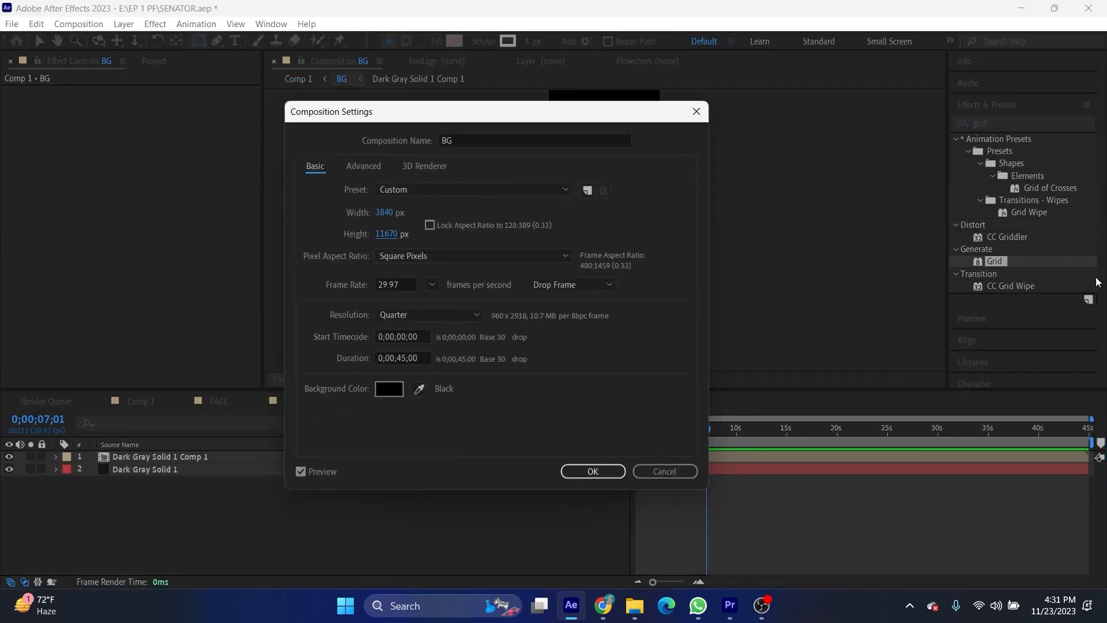
{"action": "left_click", "coordinate": [617, 470]}
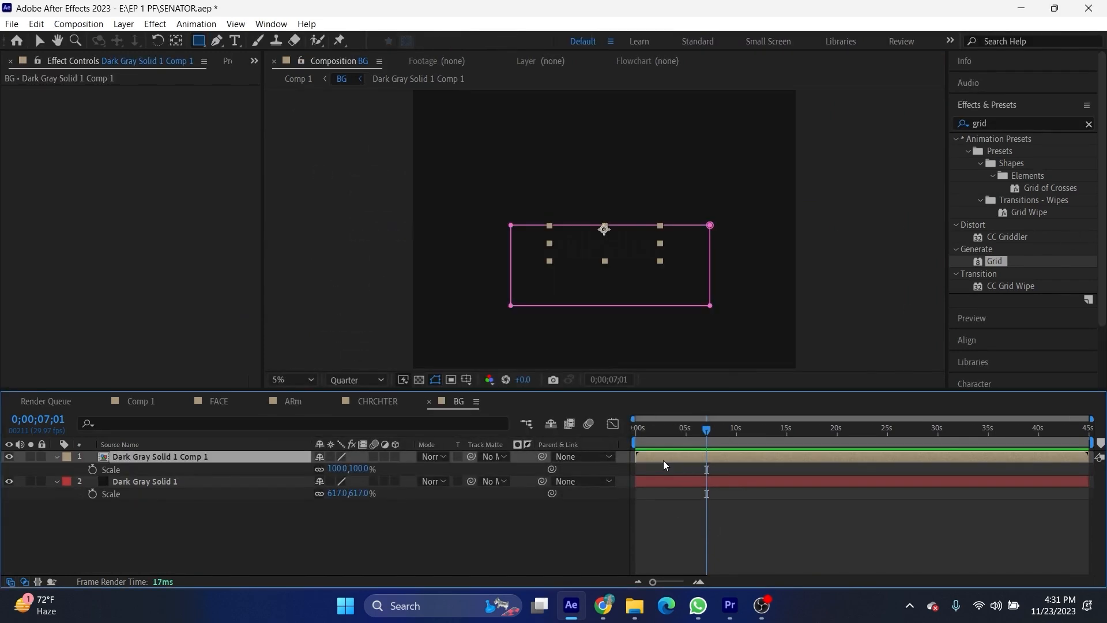
{"action": "left_click_drag", "start_coordinate": [1000, 264], "coordinate": [707, 456]}
{"action": "left_click_drag", "start_coordinate": [173, 128], "coordinate": [148, 132]}
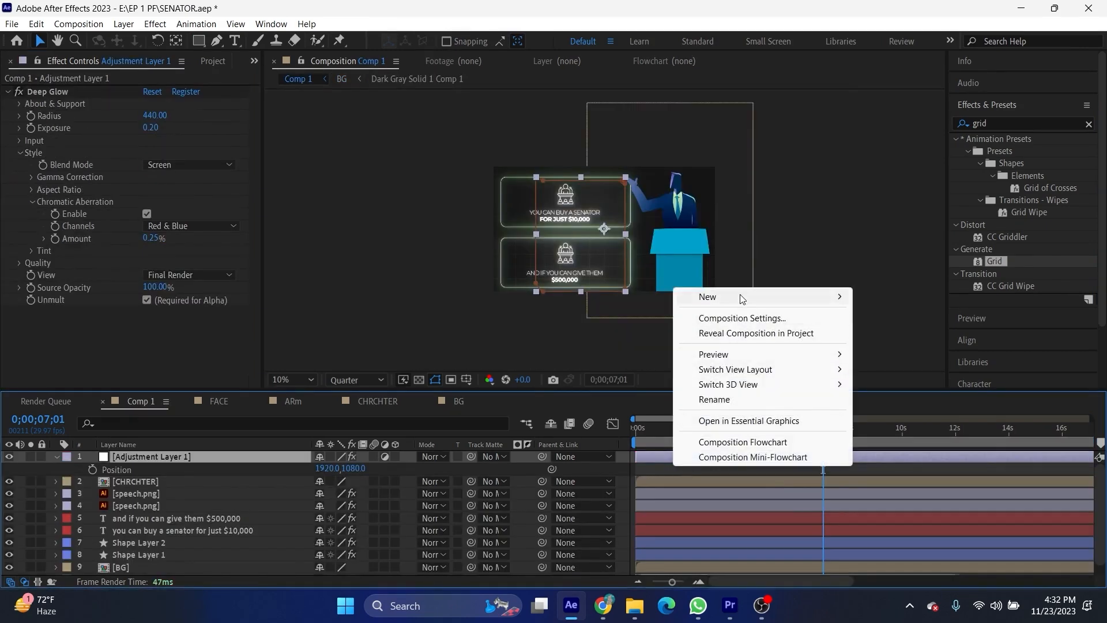
- Create a null object in Comp 1 and parent the adjustment, character, icon, caption and frame layers to it
{"action": "mouse_move", "coordinate": [742, 298]}
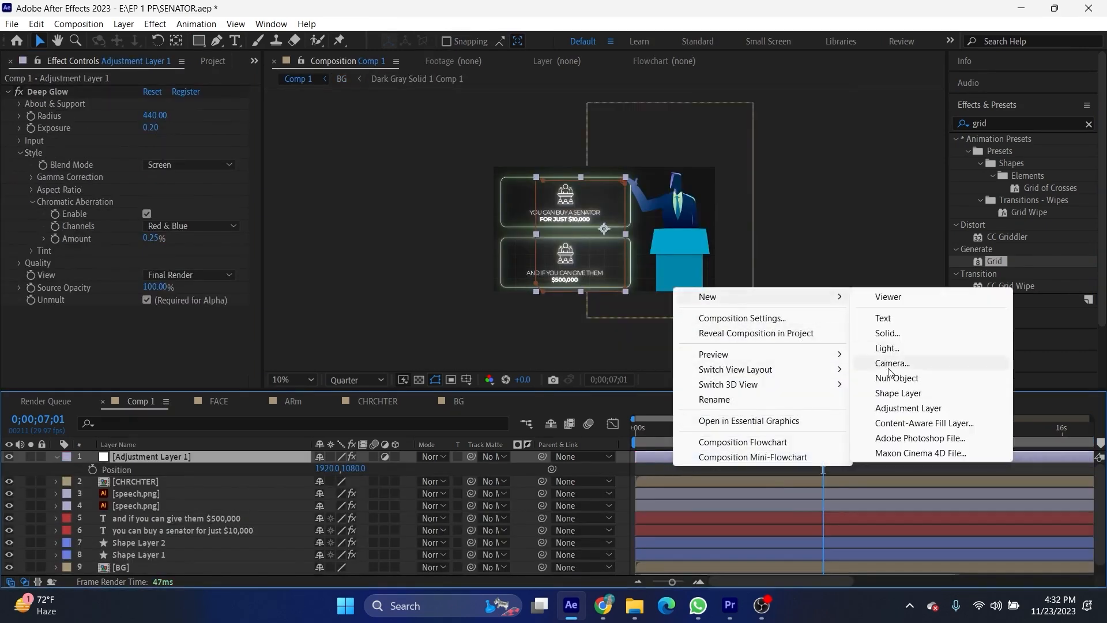
{"action": "left_click", "coordinate": [899, 378]}
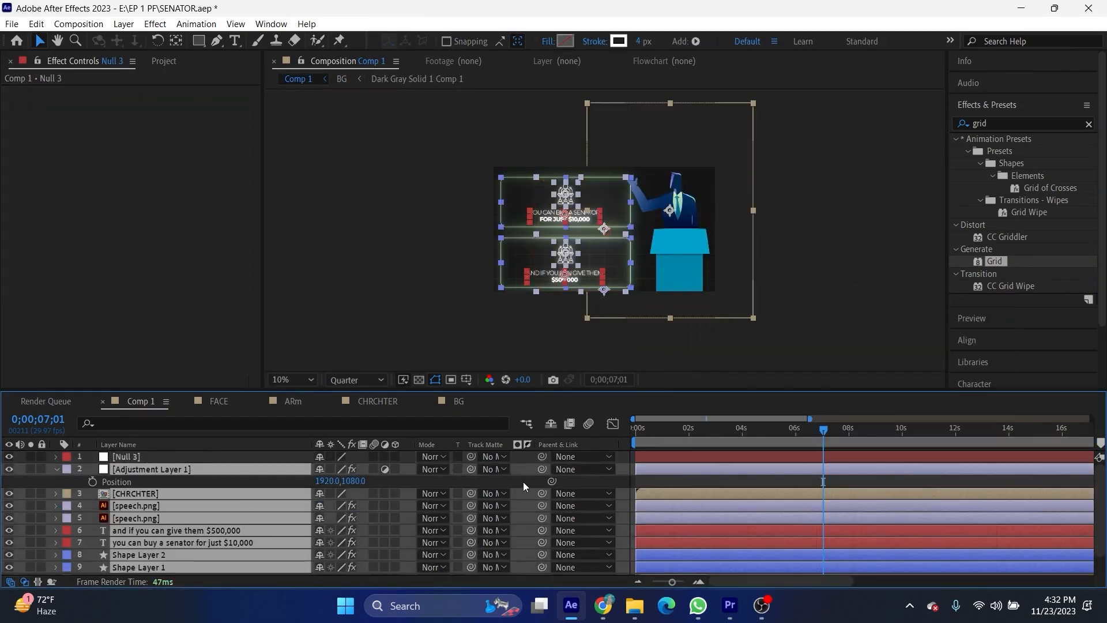
{"action": "left_click_drag", "start_coordinate": [542, 469], "coordinate": [259, 457]}
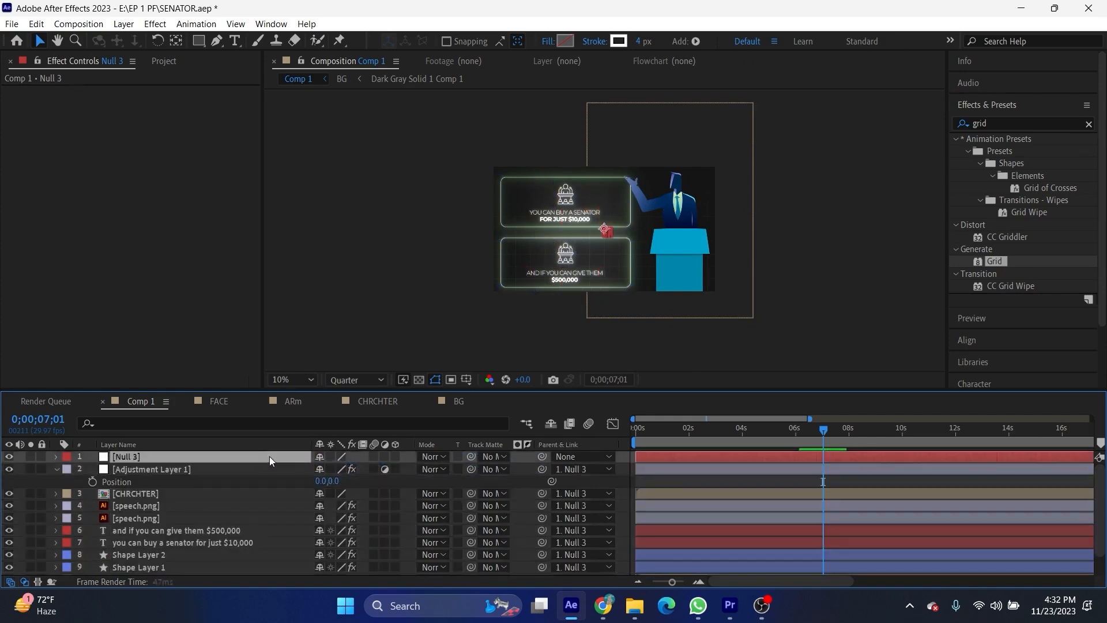
- Keyframe the null's position to -1020, 1080 at 0;00;10;04, sliding the frames off screen, and reshape its easing curve
{"action": "left_click", "coordinate": [292, 380]}
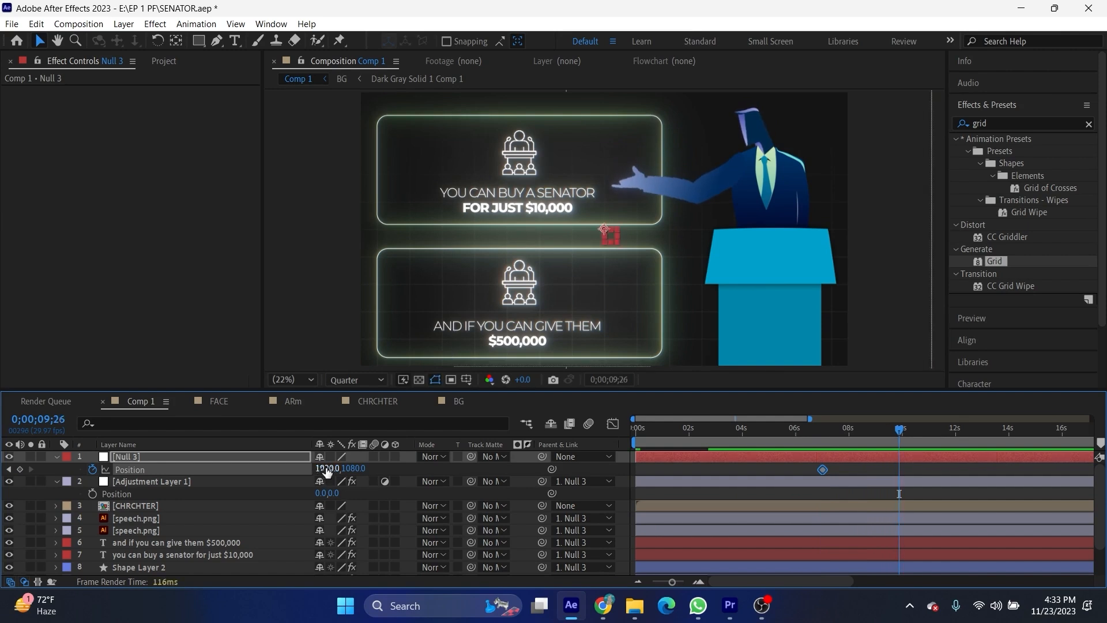
{"action": "key", "text": "Page_Down"}
{"action": "key", "text": "Page_Down"}
{"action": "key", "text": "Page_Down"}
{"action": "key", "text": "Page_Down"}
{"action": "key", "text": "Page_Down"}
{"action": "key", "text": "Page_Down"}
{"action": "key", "text": "Page_Down"}
{"action": "key", "text": "Page_Down"}
{"action": "left_click_drag", "start_coordinate": [327, 470], "coordinate": [157, 470]}
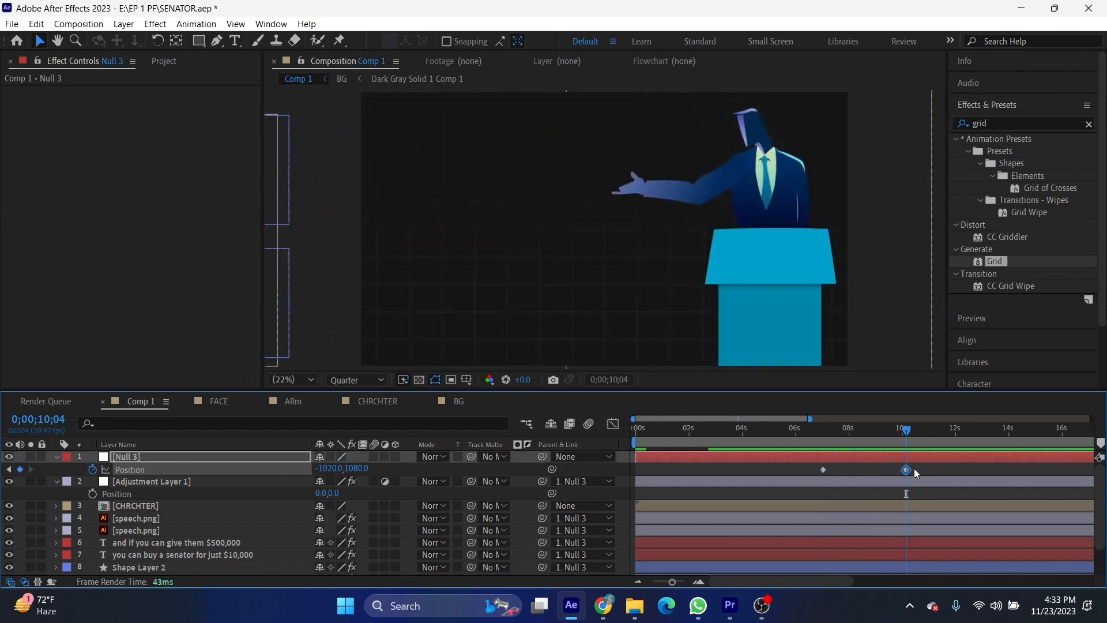
{"action": "left_click", "coordinate": [611, 424]}
{"action": "left_click_drag", "start_coordinate": [891, 546], "coordinate": [848, 548]}
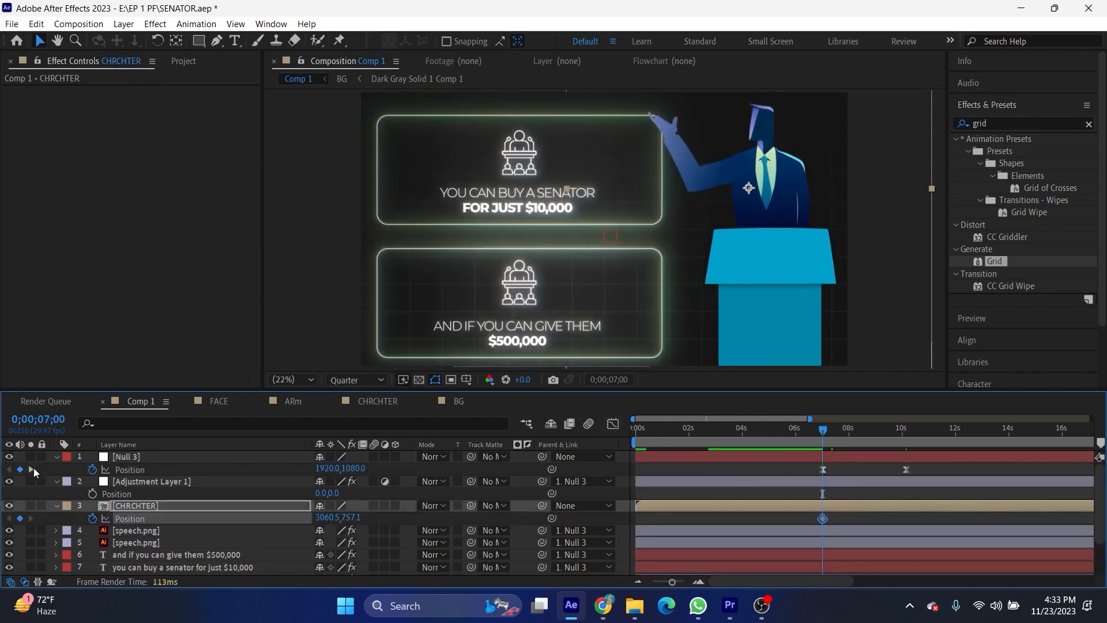
- Keyframe the CHRCHTER layer farther left and lower at 0;00;10;04, smooth the position speed curves, and preview the move
{"action": "left_click", "coordinate": [32, 469]}
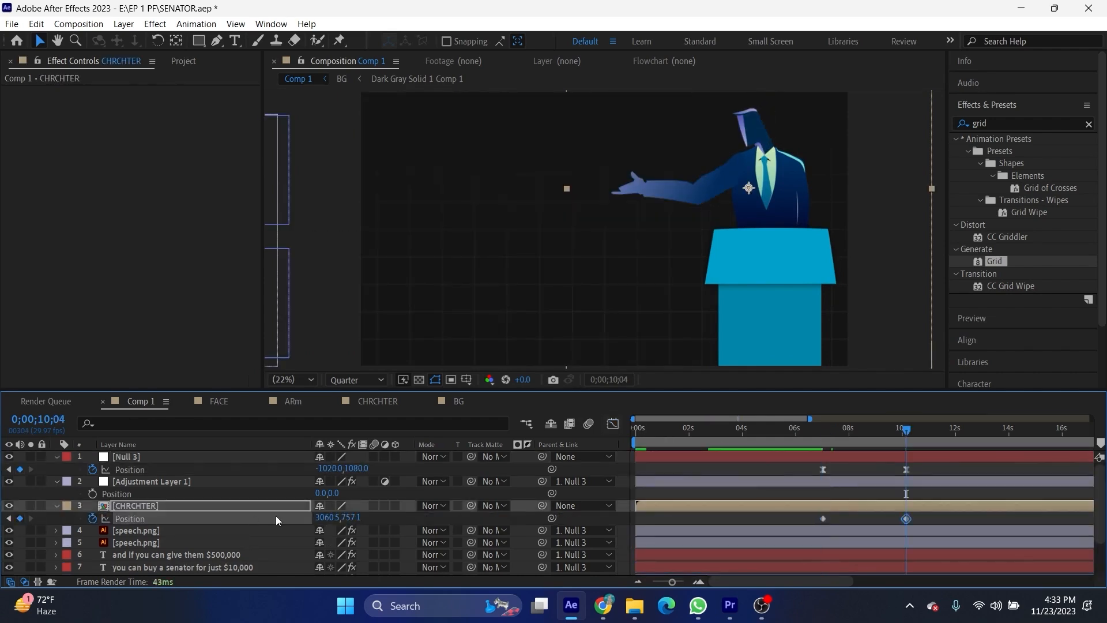
{"action": "left_click_drag", "start_coordinate": [324, 517], "coordinate": [382, 519]}
{"action": "left_click_drag", "start_coordinate": [912, 465], "coordinate": [820, 551]}
{"action": "key", "text": "shift+F3"}
{"action": "left_click_drag", "start_coordinate": [835, 542], "coordinate": [846, 541]}
{"action": "mouse_move", "coordinate": [893, 528]}
{"action": "left_mouse_down"}
{"action": "mouse_move", "coordinate": [917, 551]}
{"action": "mouse_move", "coordinate": [875, 540]}
{"action": "left_mouse_up"}
{"action": "left_click", "coordinate": [819, 432]}
{"action": "key", "text": "space"}
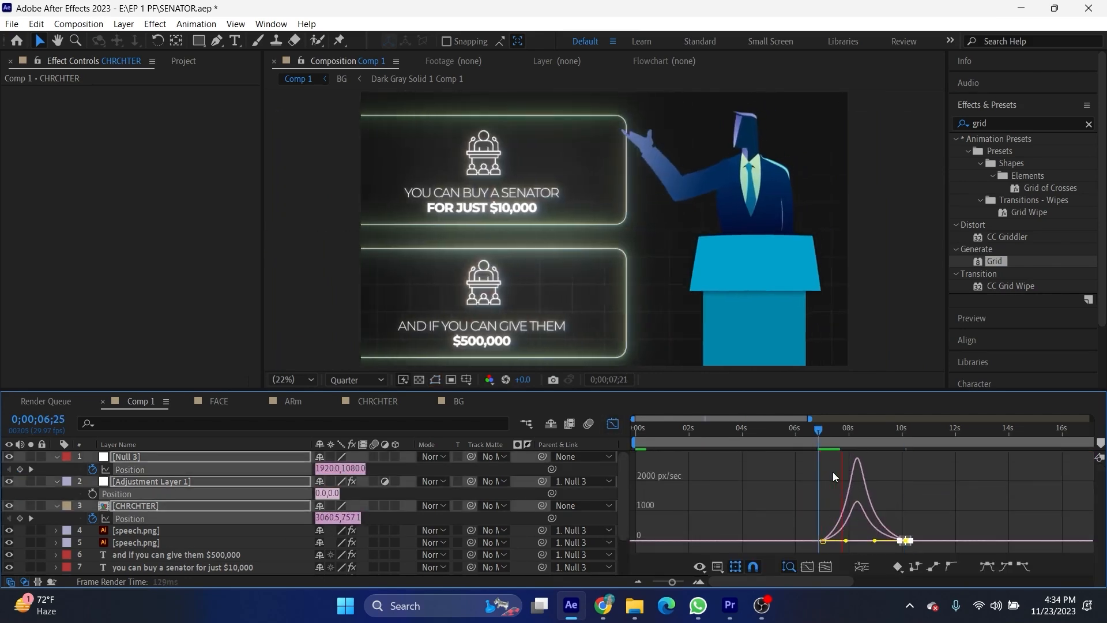
{"action": "key", "text": "shift+F3"}
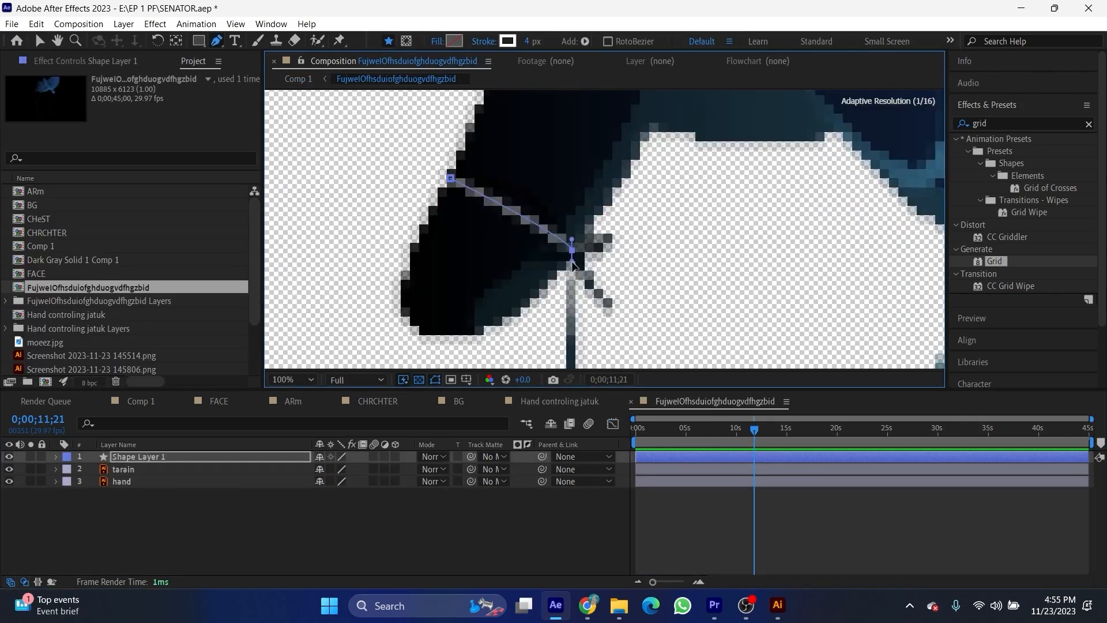
- Trace the hand's leftmost puppet string with the Pen tool, from the loop around the fingertip down to the string's lower end
{"action": "left_click_drag", "start_coordinate": [571, 262], "coordinate": [531, 188]}
{"action": "scroll", "coordinate": [568, 272], "scroll_direction": "up", "scroll_amount": 1}
{"action": "left_click_drag", "start_coordinate": [517, 260], "coordinate": [494, 231]}
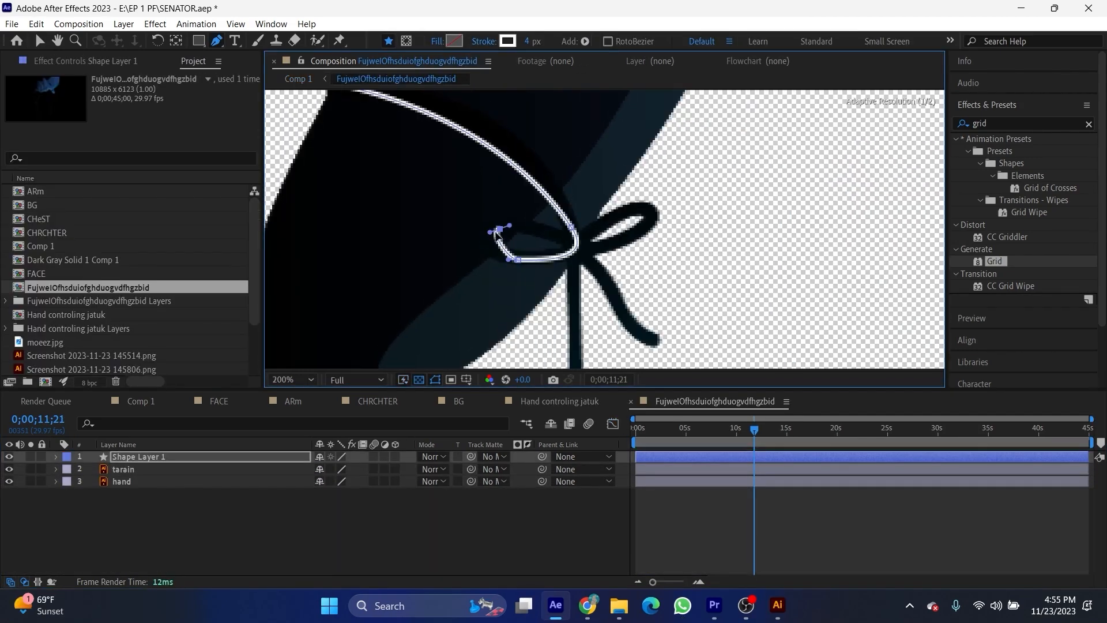
{"action": "left_click_drag", "start_coordinate": [590, 252], "coordinate": [619, 263]}
{"action": "scroll", "coordinate": [639, 254], "scroll_direction": "down", "scroll_amount": 8}
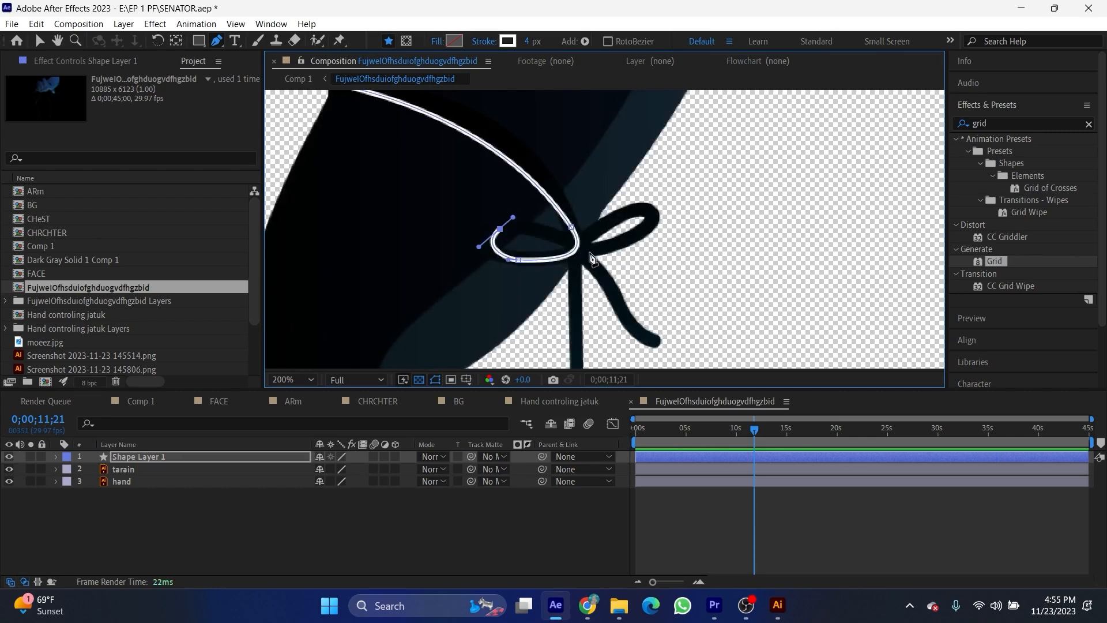
{"action": "scroll", "coordinate": [621, 332], "scroll_direction": "up", "scroll_amount": 3}
{"action": "scroll", "coordinate": [611, 289], "scroll_direction": "down", "scroll_amount": 3}
{"action": "scroll", "coordinate": [620, 317], "scroll_direction": "up", "scroll_amount": 1}
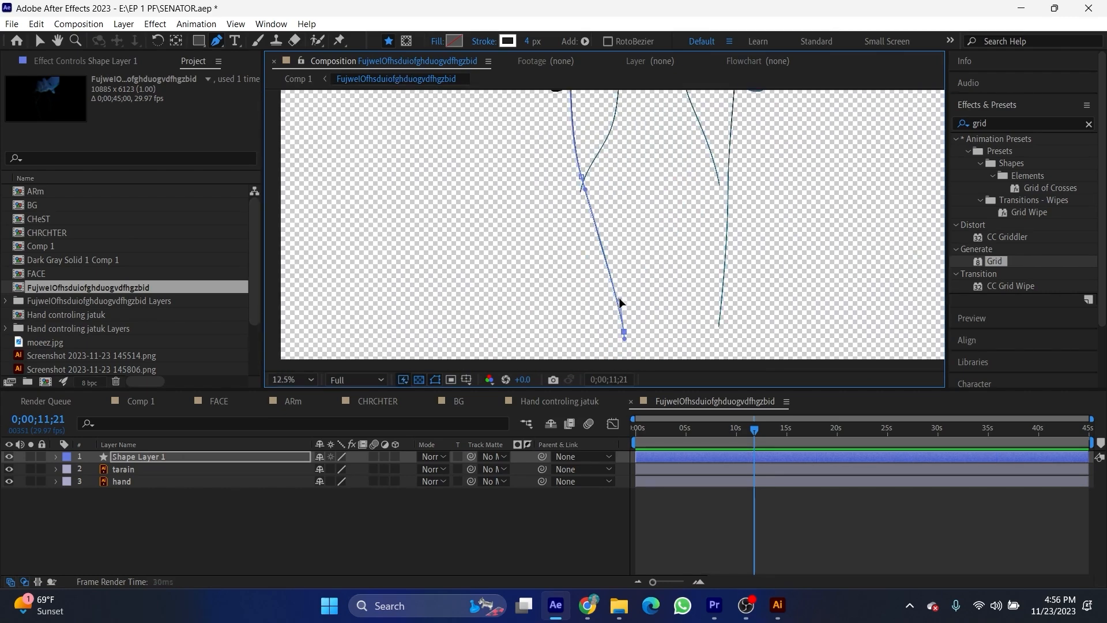
{"action": "scroll", "coordinate": [622, 236], "scroll_direction": "down", "scroll_amount": 1}
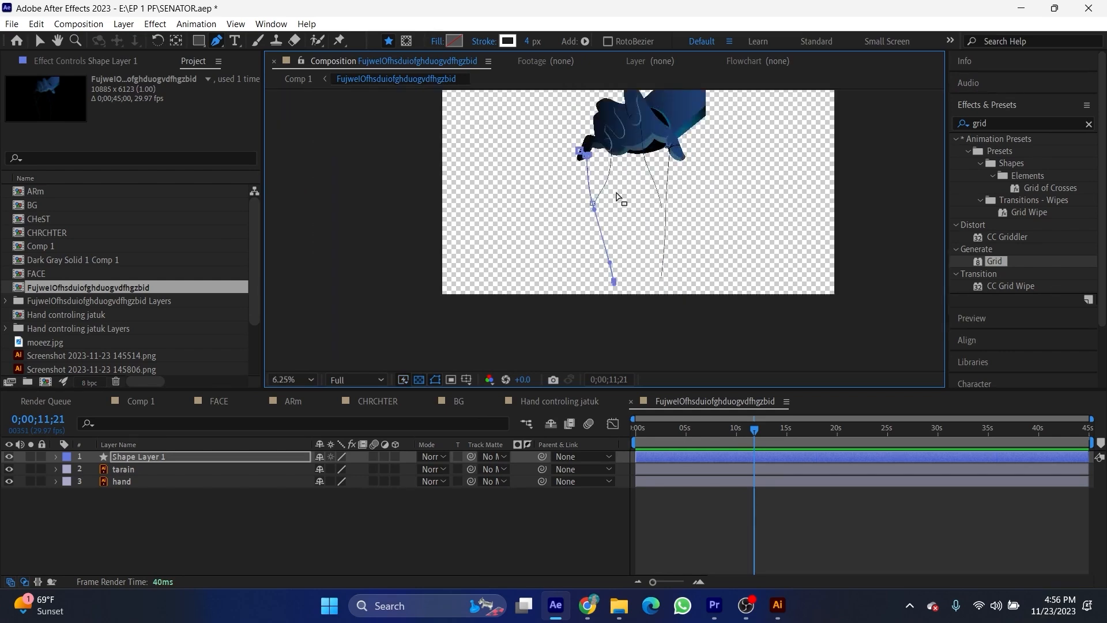
{"action": "scroll", "coordinate": [577, 136], "scroll_direction": "up", "scroll_amount": 1}
- Adjust the traced string's stroke width and trace the next puppet string with the Pen tool
{"action": "left_click_drag", "start_coordinate": [528, 41], "coordinate": [541, 51]}
{"action": "left_click", "coordinate": [404, 519]}
{"action": "left_click", "coordinate": [419, 380]}
{"action": "left_click", "coordinate": [419, 379]}
{"action": "scroll", "coordinate": [648, 132], "scroll_direction": "up", "scroll_amount": 1}
{"action": "left_click", "coordinate": [606, 172]}
{"action": "left_click_drag", "start_coordinate": [645, 152], "coordinate": [653, 153]}
{"action": "left_click", "coordinate": [646, 268]}
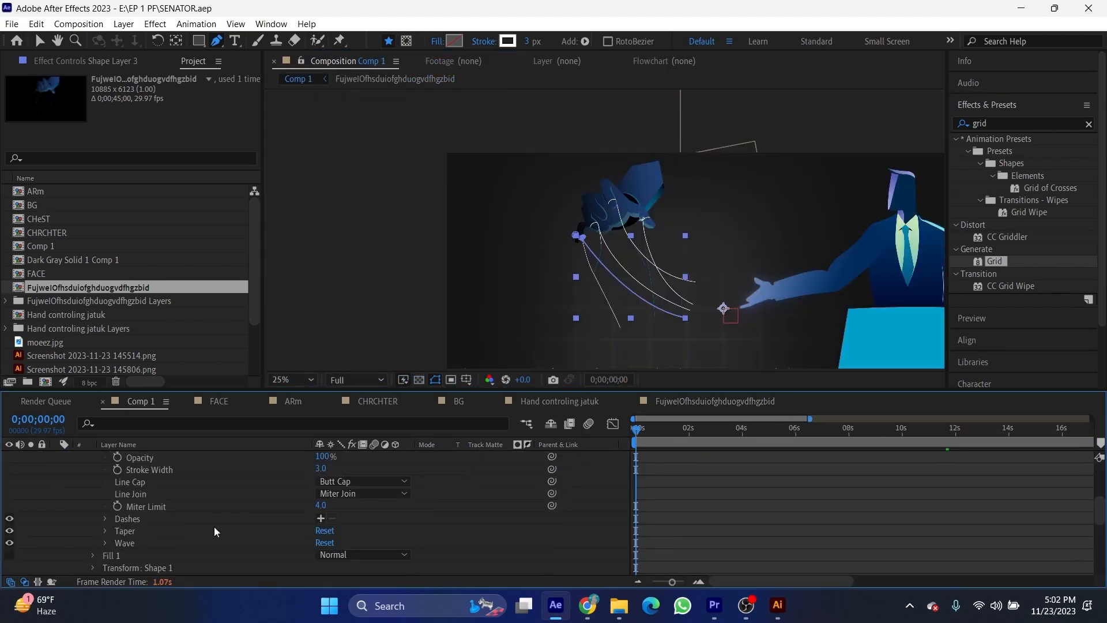
- Add dashes to the Shape Layer 3 string's stroke and increase the dash length
{"action": "left_click", "coordinate": [320, 520]}
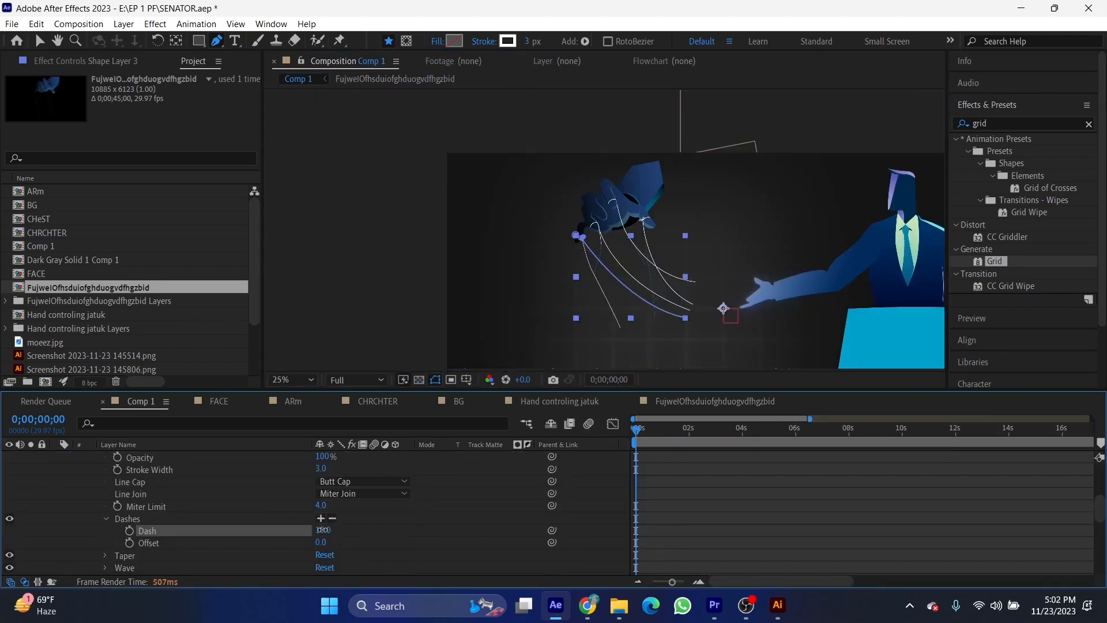
{"action": "left_click_drag", "start_coordinate": [323, 529], "coordinate": [370, 529]}
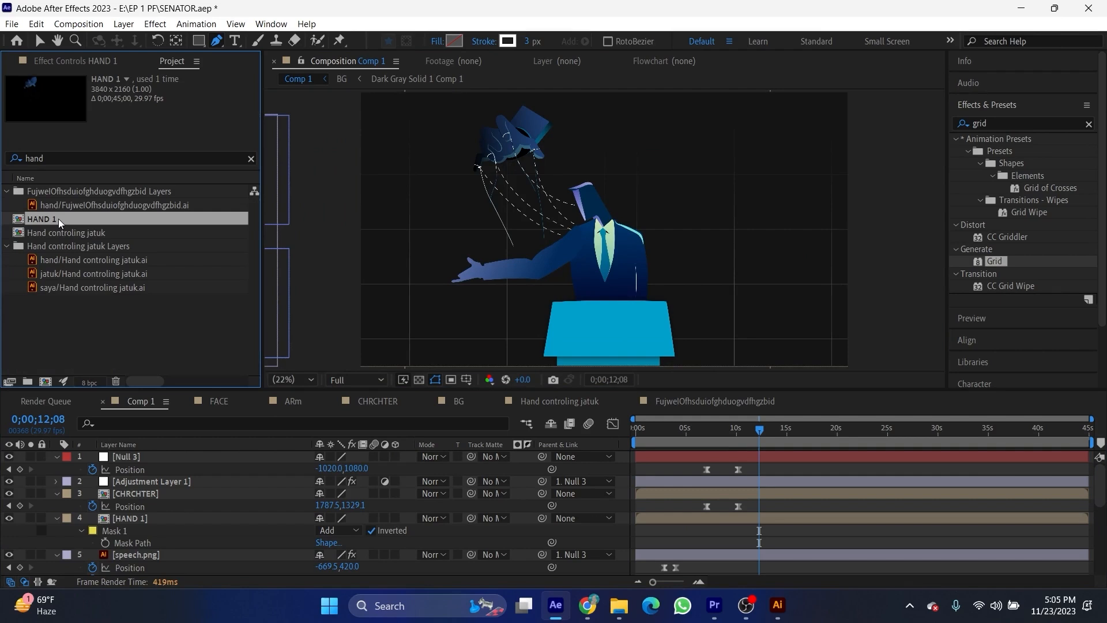
- Duplicate the HAND 1 composition as HAND 2, place it in Comp 1, and mirror it with a scale of -111, 111%
{"action": "key", "text": "ctrl+d"}
{"action": "left_click_drag", "start_coordinate": [46, 233], "coordinate": [577, 231]}
{"action": "key", "text": "s"}
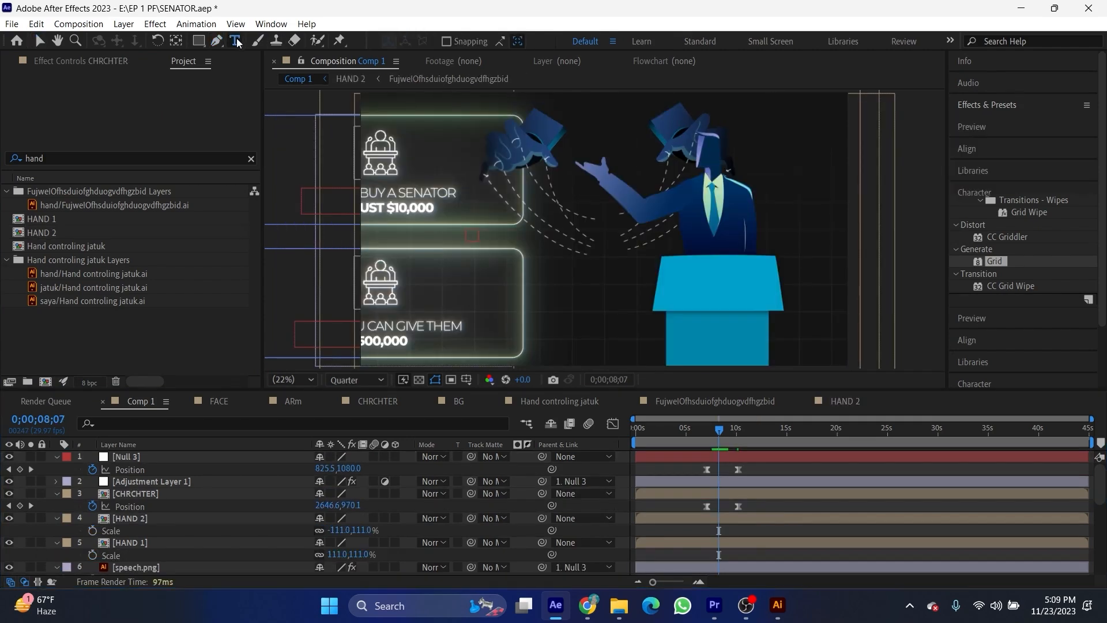
- Add the text "puppets" over the podium and style it as Montserrat ExtraBold in all caps
{"action": "key", "text": "ctrl+t"}
{"action": "left_click", "coordinate": [672, 311]}
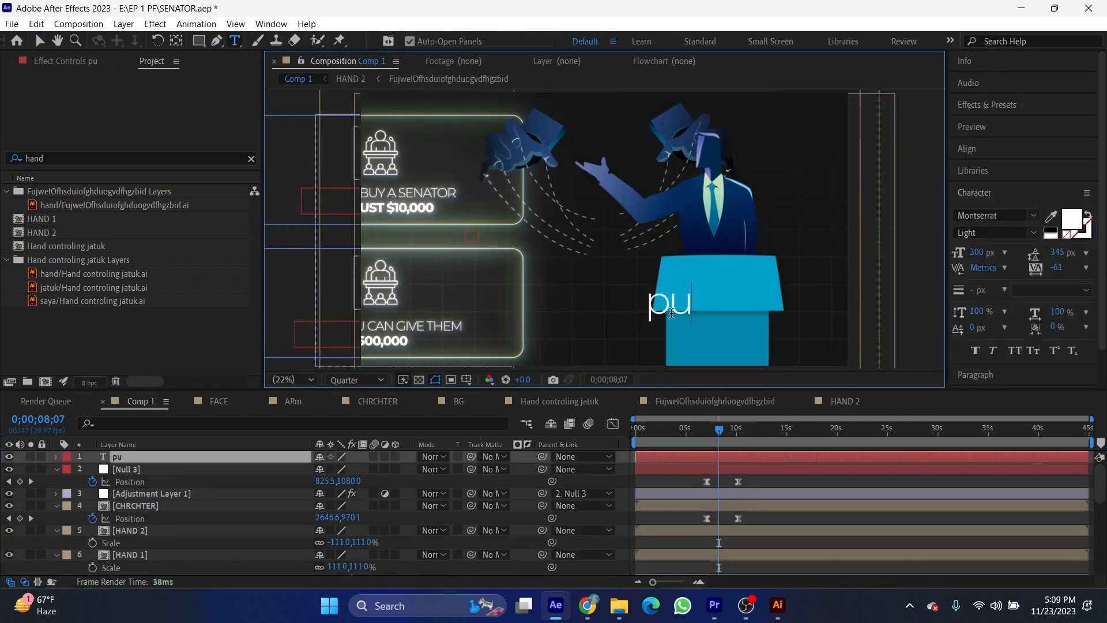
{"action": "left_click", "coordinate": [40, 41]}
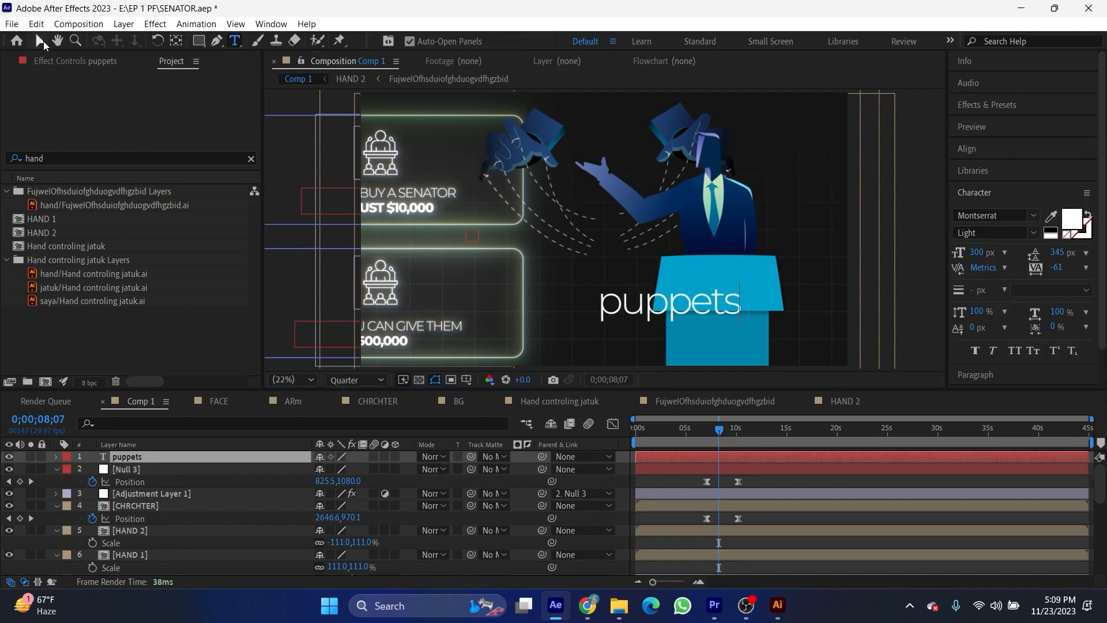
{"action": "left_click", "coordinate": [1033, 232]}
{"action": "left_click", "coordinate": [993, 324]}
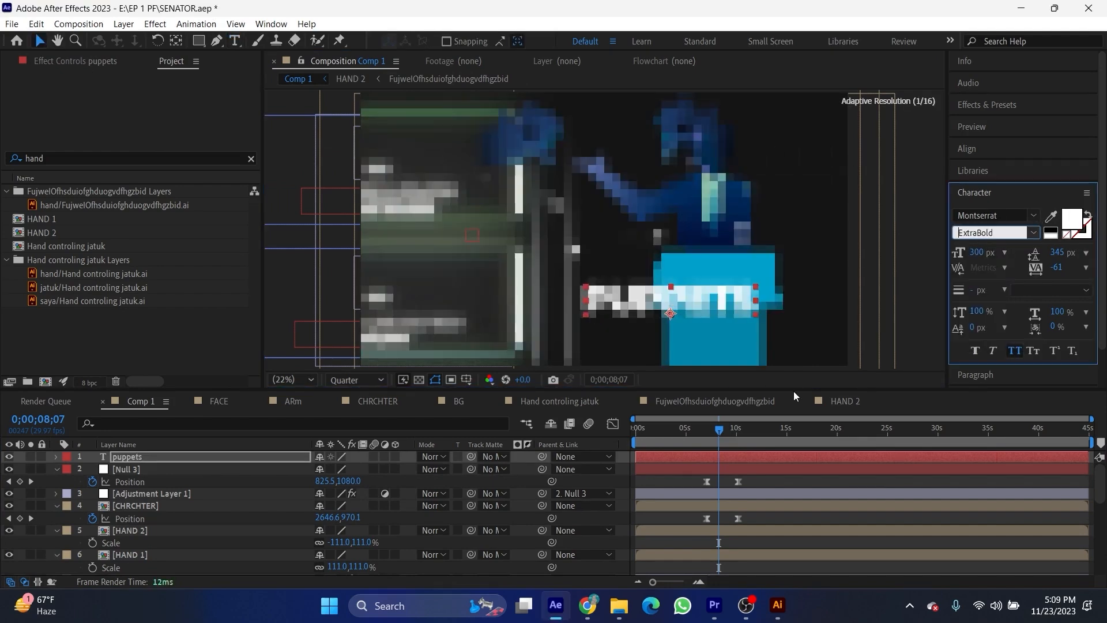
- Scale the puppets text to 64%, position it on the podium's front, and parent it to the CHRCHTER layer
{"action": "key", "text": "s"}
{"action": "left_click_drag", "start_coordinate": [358, 470], "coordinate": [330, 466]}
{"action": "left_click_drag", "start_coordinate": [686, 309], "coordinate": [729, 284]}
{"action": "scroll", "coordinate": [735, 294], "scroll_direction": "up", "scroll_amount": 2}
{"action": "left_click_drag", "start_coordinate": [542, 456], "coordinate": [269, 518]}
- Apply the Blur and Fade In text preset to the puppets layer at 0;00;07;05 and preview the animation
{"action": "left_click_drag", "start_coordinate": [1053, 248], "coordinate": [959, 293]}
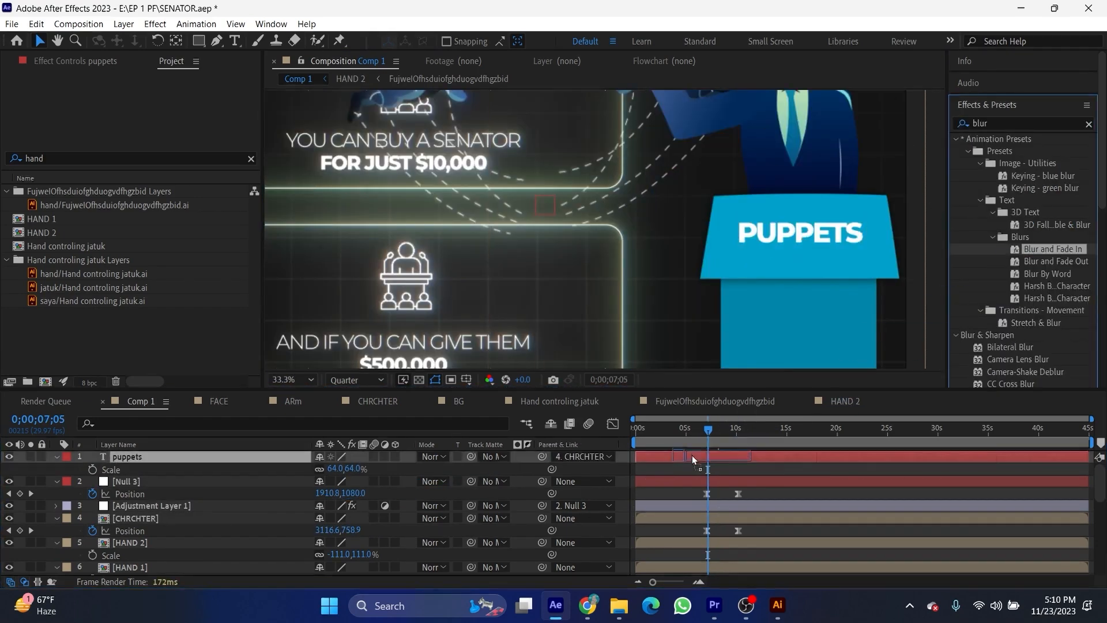
{"action": "left_click_drag", "start_coordinate": [693, 452], "coordinate": [695, 456]}
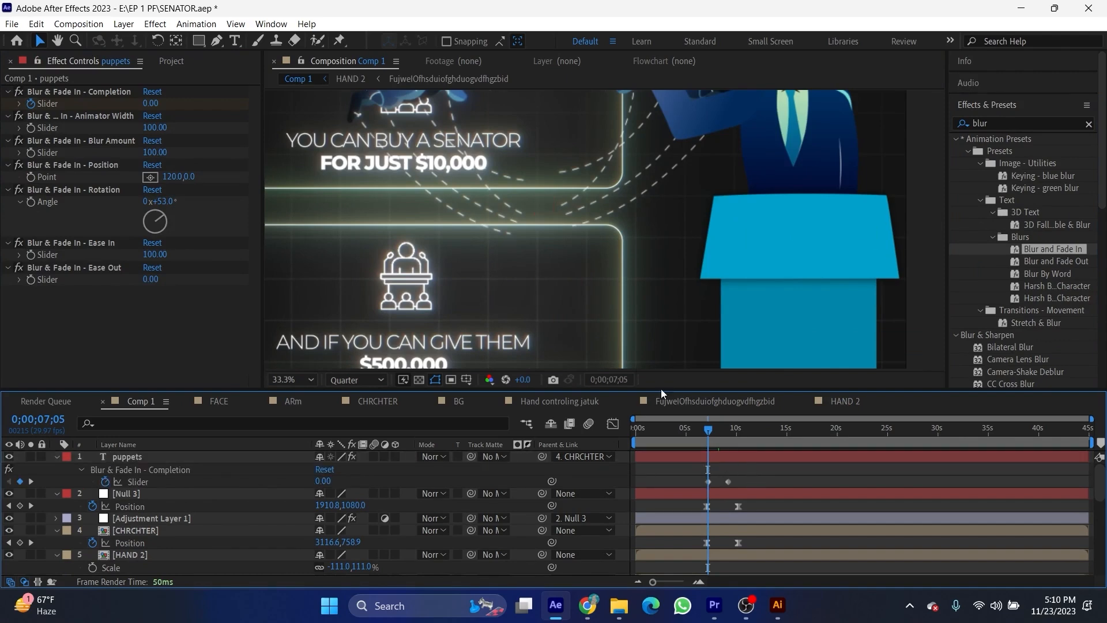
{"action": "key", "text": "space"}
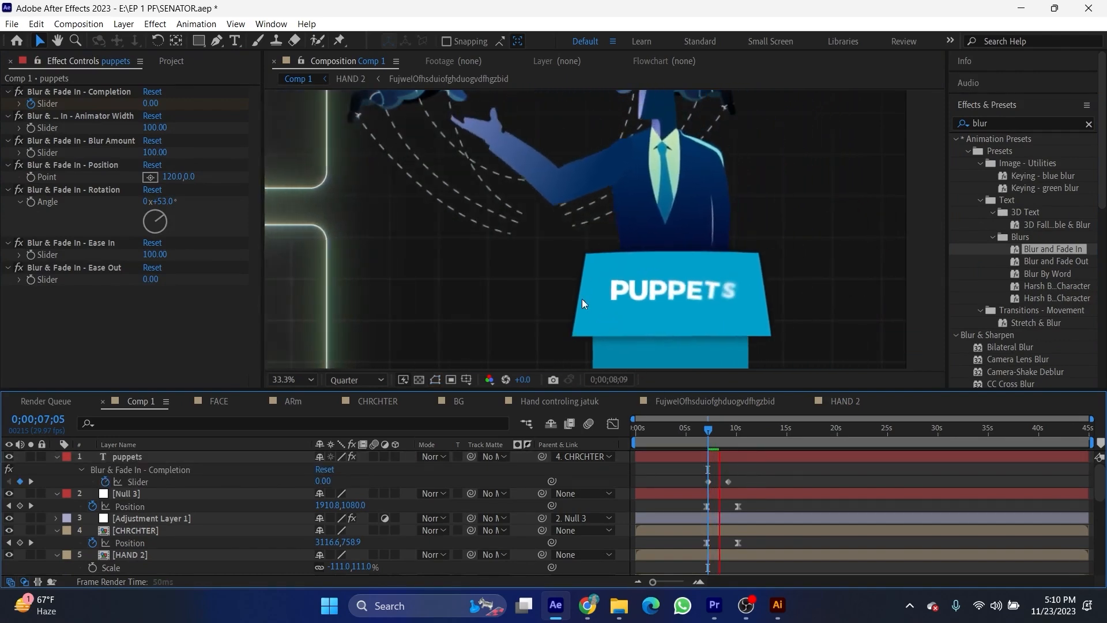
- Draw a wide rounded rectangle outline between the two puppeteer hands
{"action": "scroll", "coordinate": [582, 299], "scroll_direction": "up", "scroll_amount": 1}
{"action": "key", "text": "q"}
{"action": "mouse_move", "coordinate": [533, 173]}
{"action": "left_mouse_down"}
{"action": "mouse_move", "coordinate": [777, 231]}
{"action": "mouse_move", "coordinate": [803, 227]}
{"action": "left_mouse_up"}
- Add the text "the manipulators" between the hands and set the word MANIPULATORS to Montserrat Light
{"action": "left_click", "coordinate": [235, 41]}
{"action": "left_click", "coordinate": [479, 204]}
{"action": "type", "text": "the manipulators"}
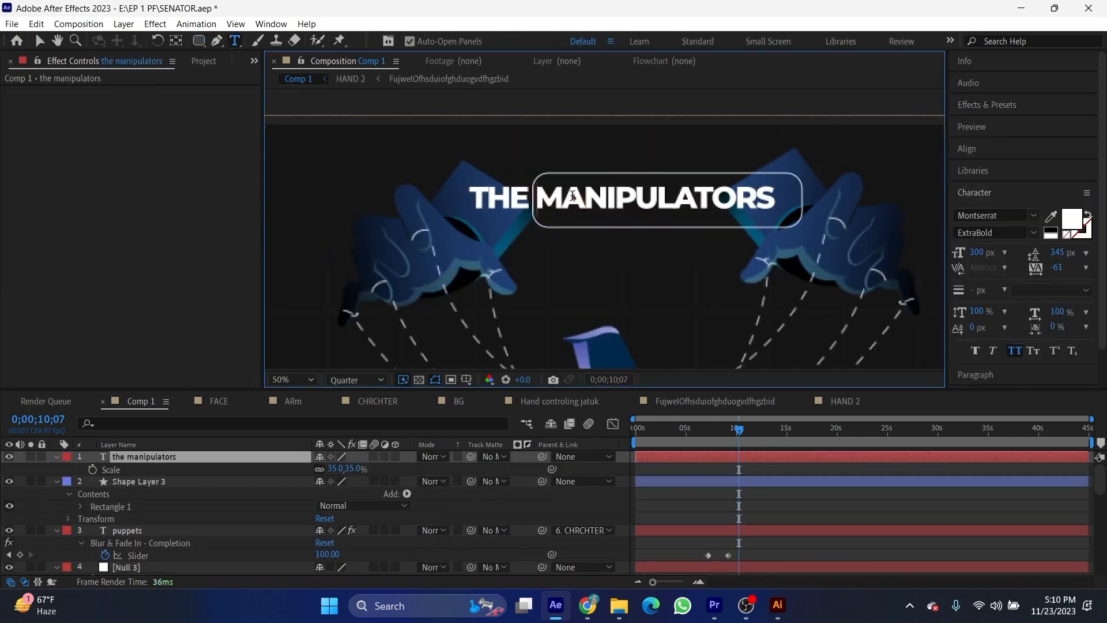
{"action": "left_click_drag", "start_coordinate": [534, 199], "coordinate": [823, 201]}
{"action": "left_click", "coordinate": [1033, 232]}
{"action": "left_click", "coordinate": [987, 276]}
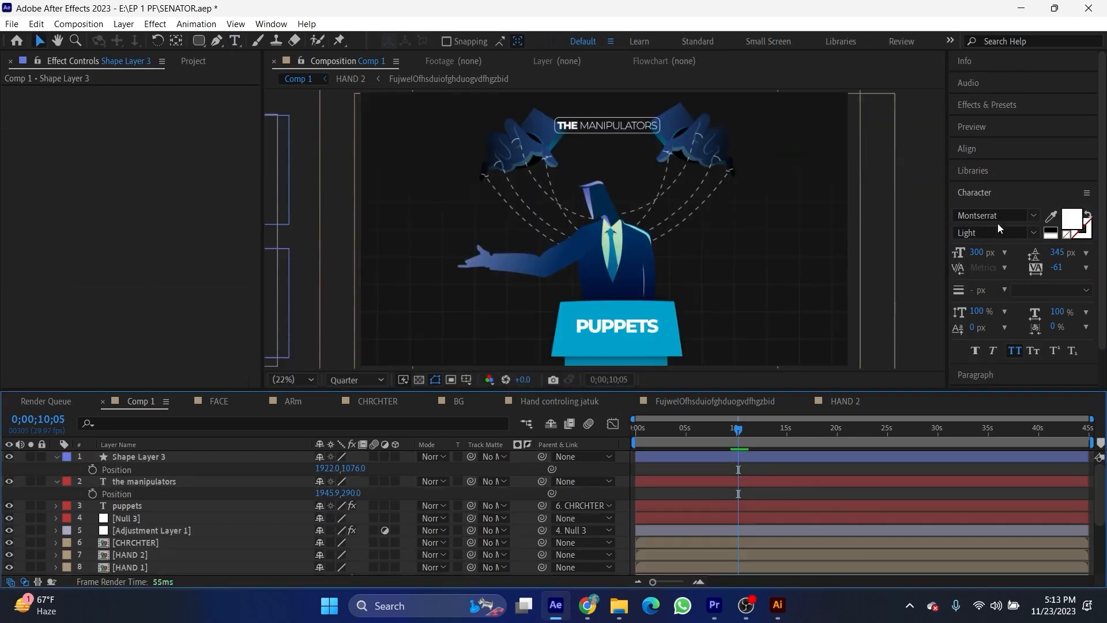
- Apply the Blur and Fade In text preset to the manipulators layer at 0;00;10;05
{"action": "left_click", "coordinate": [1004, 105]}
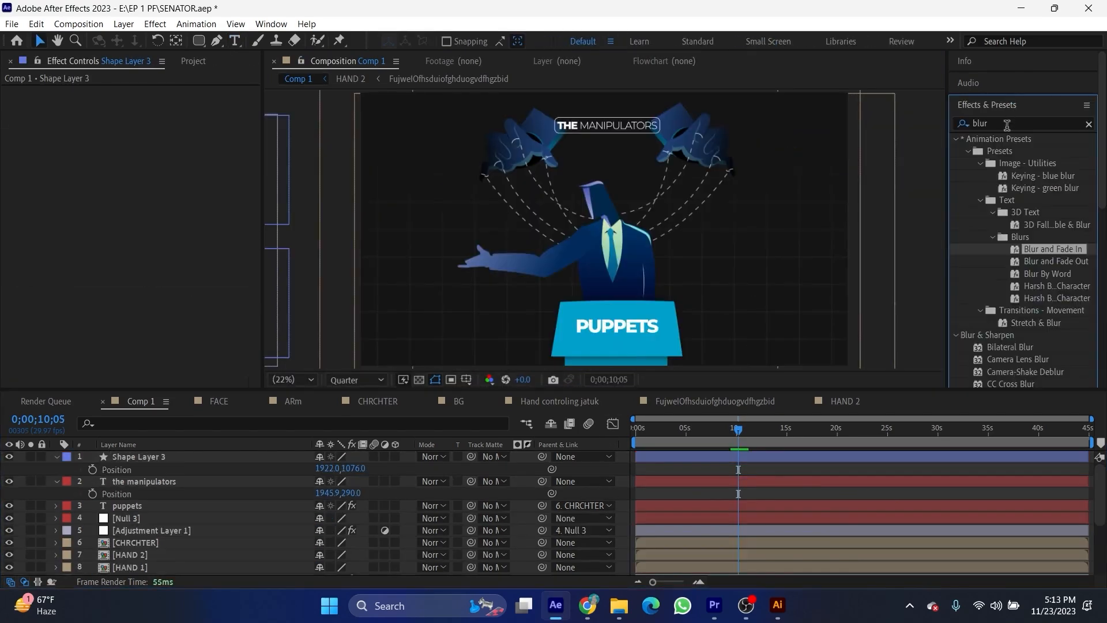
{"action": "left_click_drag", "start_coordinate": [1045, 248], "coordinate": [742, 481]}
- Add Trim Paths to Shape Layer 3 and keyframe its End from 0% at 0;00;10;05 to 100% at 0;00;12;05
{"action": "left_click", "coordinate": [742, 458]}
{"action": "left_click", "coordinate": [57, 457]}
{"action": "left_click", "coordinate": [57, 457]}
{"action": "left_click", "coordinate": [407, 470]}
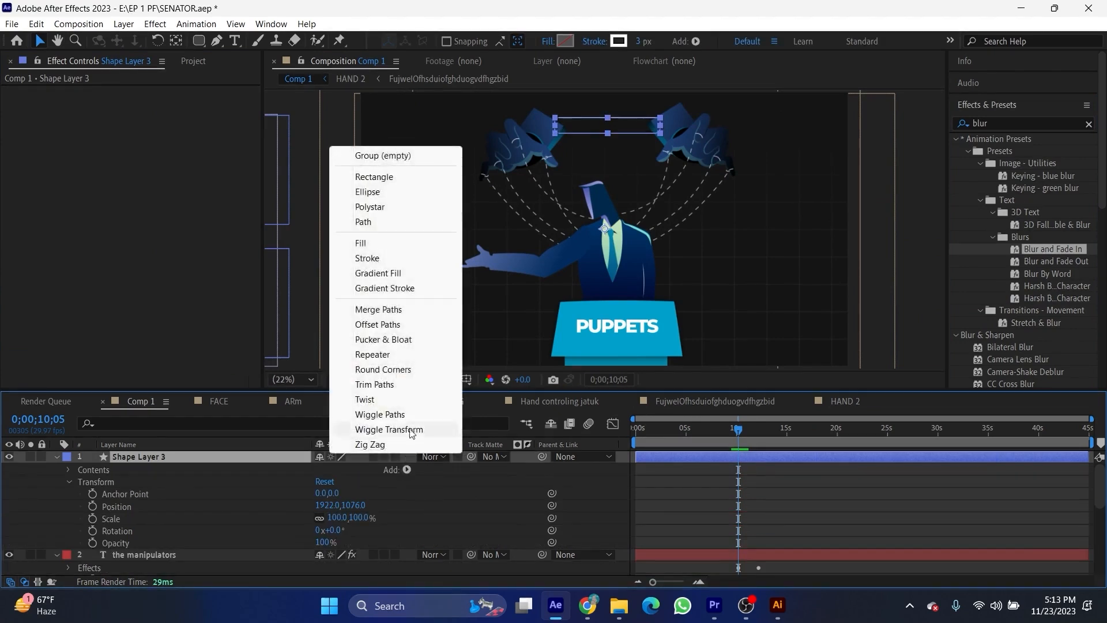
{"action": "left_click", "coordinate": [375, 385]}
{"action": "left_click", "coordinate": [81, 494]}
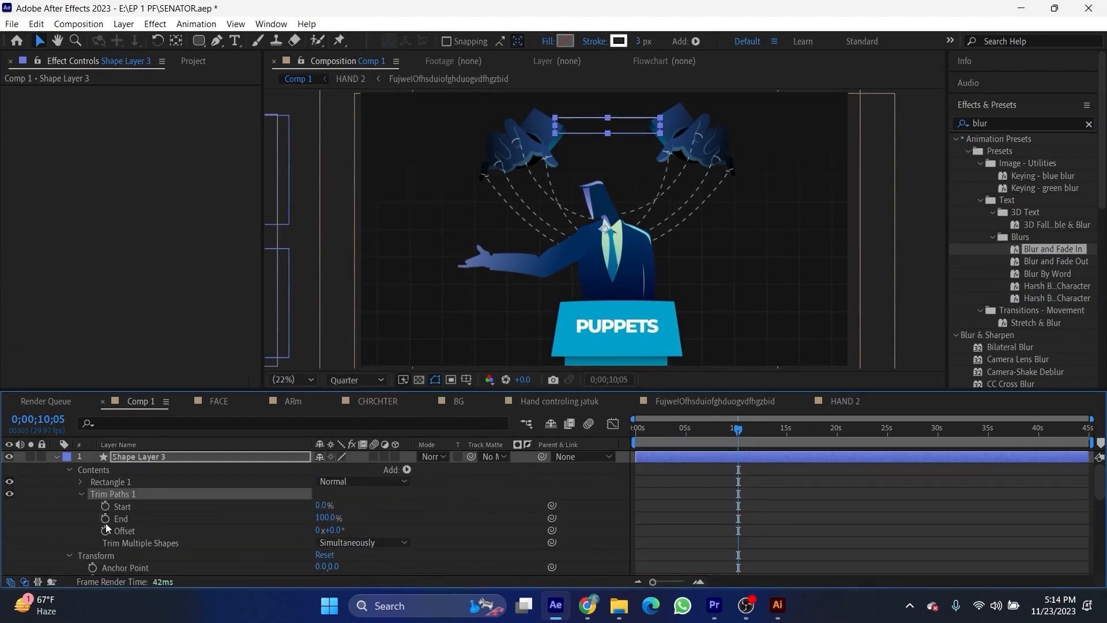
{"action": "left_click", "coordinate": [105, 519]}
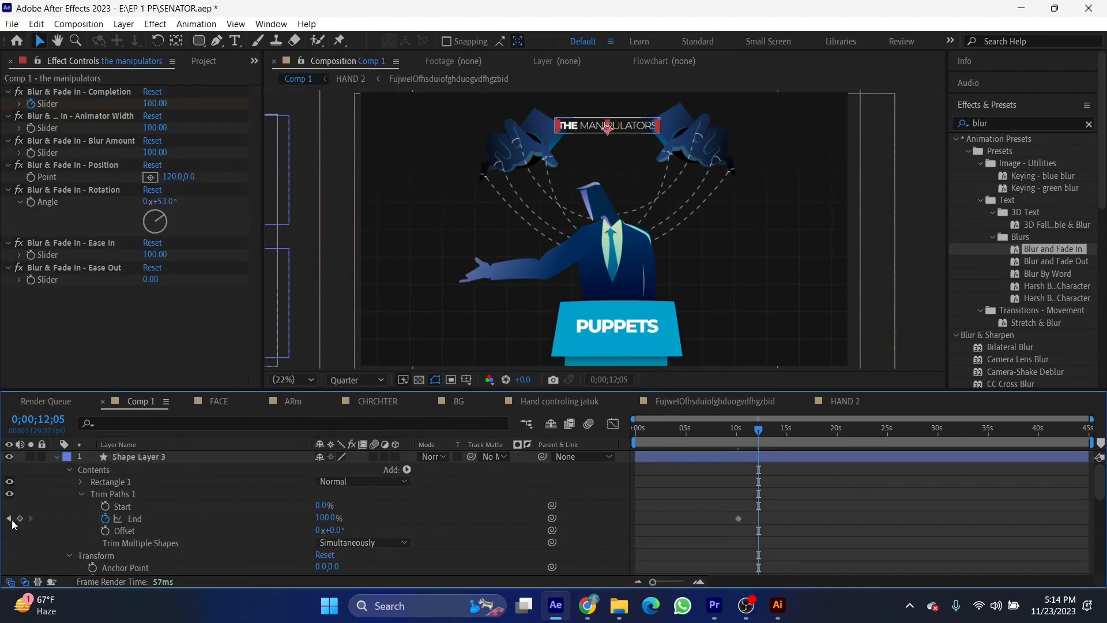
{"action": "left_click", "coordinate": [19, 519]}
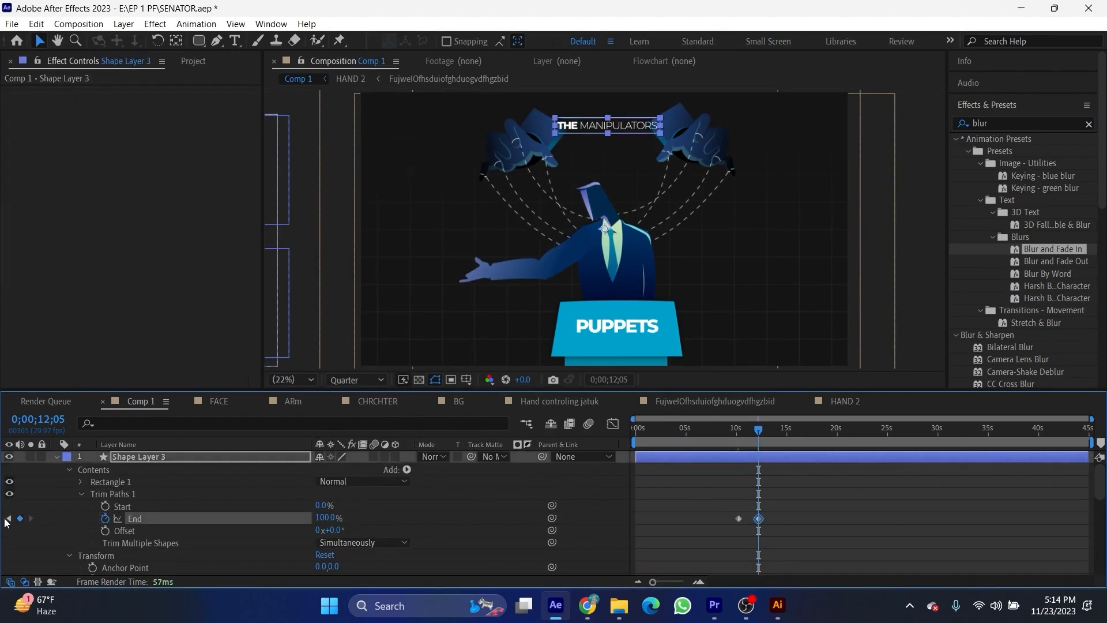
{"action": "left_click", "coordinate": [5, 519]}
{"action": "left_click_drag", "start_coordinate": [307, 521], "coordinate": [92, 523]}
- Easy-ease the Shape Layer 3 End and manipulators Slider keyframes and reshape their speed curve to peak early
{"action": "key", "text": "u"}
{"action": "left_click_drag", "start_coordinate": [786, 465], "coordinate": [711, 510]}
{"action": "key", "text": "F9"}
{"action": "left_click", "coordinate": [612, 424]}
{"action": "left_click", "coordinate": [697, 582]}
{"action": "left_click", "coordinate": [697, 582]}
{"action": "left_click_drag", "start_coordinate": [766, 540], "coordinate": [751, 542]}
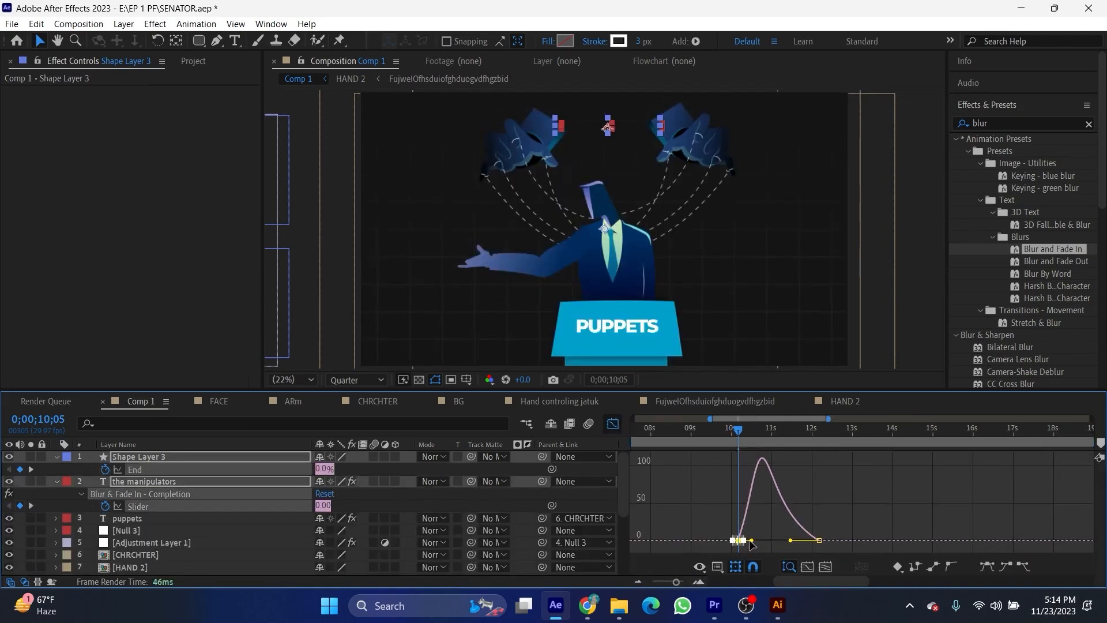
- Parent the HAND 1 and HAND 2 layers to Null 4 and preview the scene from 0;00;09;16
{"action": "left_click", "coordinate": [396, 507], "text": "shift"}
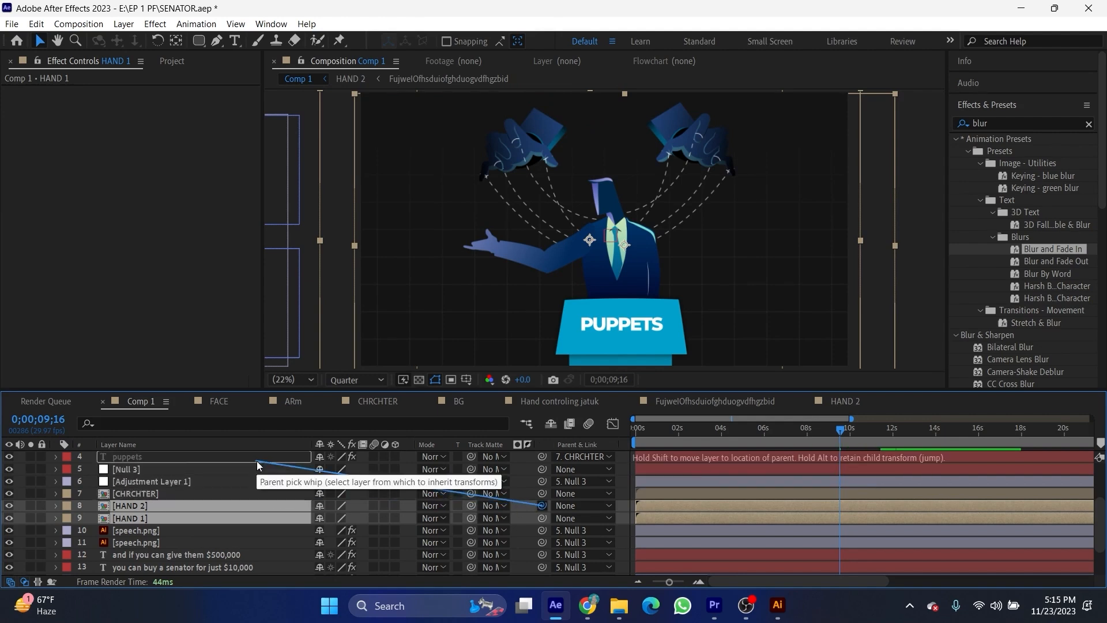
{"action": "scroll", "coordinate": [258, 461], "scroll_direction": "up", "scroll_amount": 5}
{"action": "left_click", "coordinate": [698, 458]}
{"action": "key", "text": "space"}
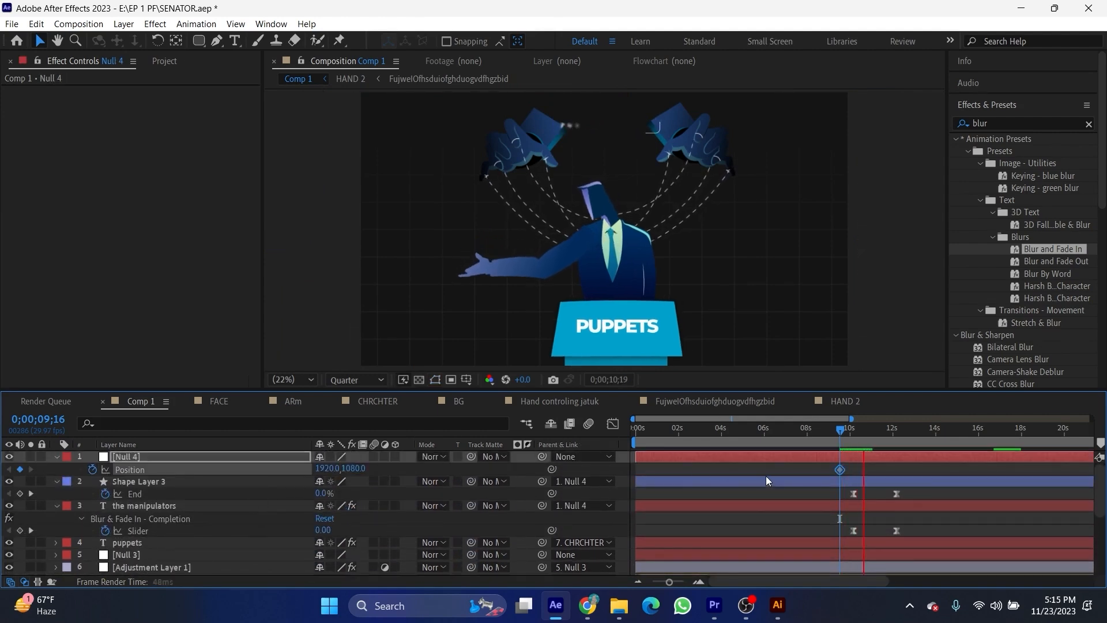
- Keyframe Null 4's Position so the hands start above the frame and drop into place
{"action": "key", "text": "space"}
{"action": "left_click", "coordinate": [19, 469]}
{"action": "left_click", "coordinate": [9, 469]}
{"action": "left_click_drag", "start_coordinate": [352, 469], "coordinate": [1, 299]}
- Ease the Null 4 Position keyframes, reshape their speed curve to peak early, and preview the motion
{"action": "left_click_drag", "start_coordinate": [903, 466], "coordinate": [856, 474]}
{"action": "left_click", "coordinate": [612, 423]}
{"action": "left_click", "coordinate": [698, 581]}
{"action": "left_click_drag", "start_coordinate": [961, 521], "coordinate": [926, 554]}
{"action": "left_click_drag", "start_coordinate": [919, 546], "coordinate": [866, 547]}
{"action": "key", "text": "space"}
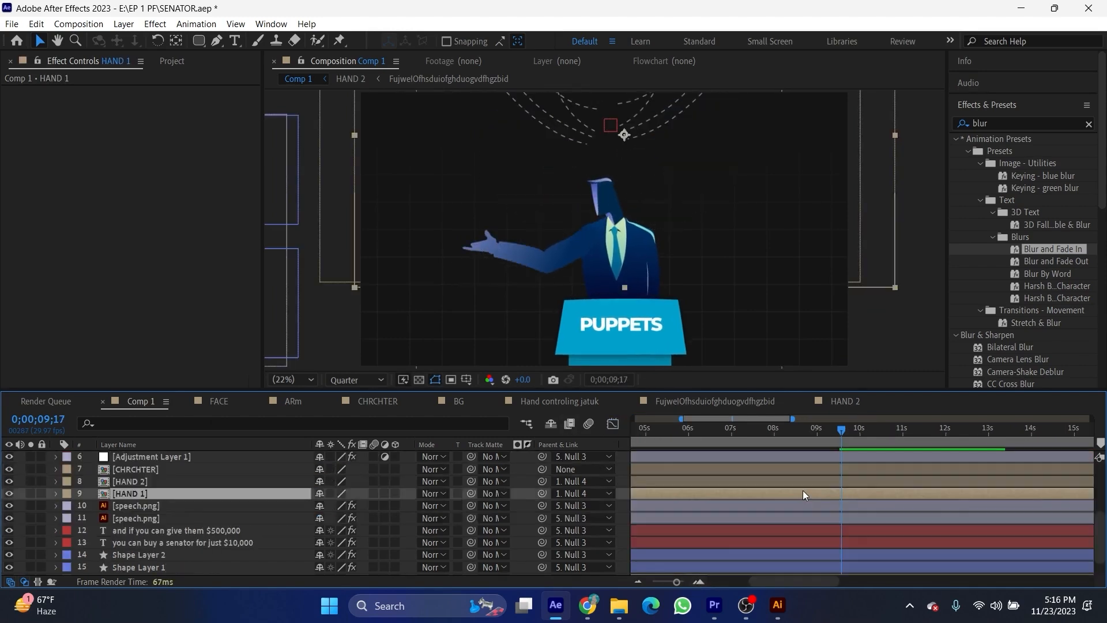
- In the HAND 1 composition, add Trim Paths to Shape Layer 7 and keyframe End from 0% at 0;00;09;17 to 100% at 0;00;12;18
{"action": "double_click", "coordinate": [803, 490]}
{"action": "left_click", "coordinate": [56, 457]}
{"action": "left_click", "coordinate": [407, 470]}
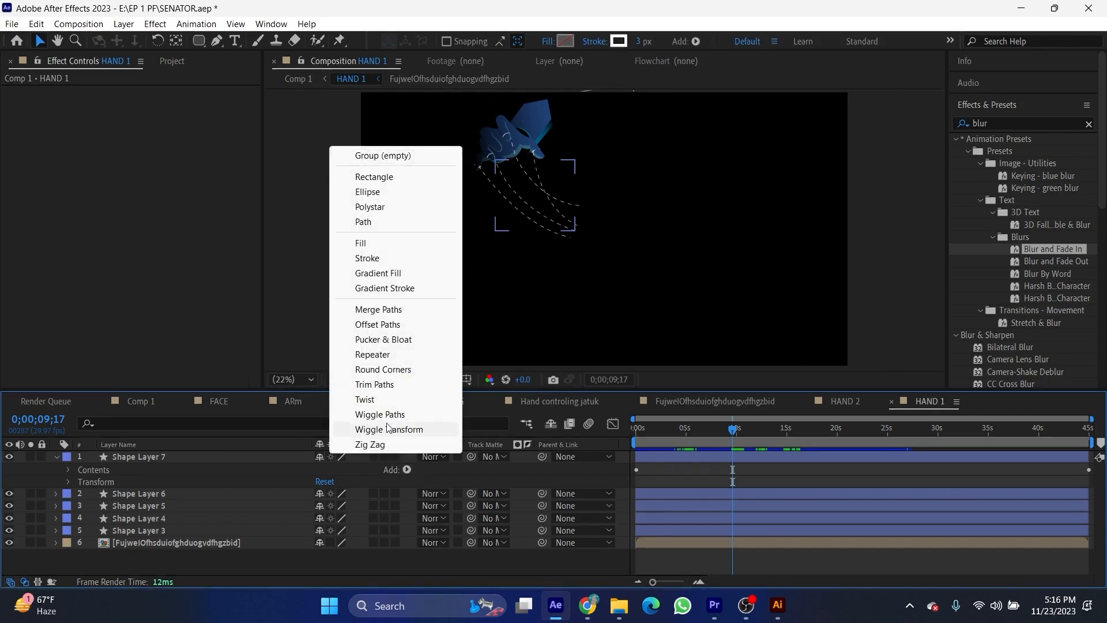
{"action": "left_click", "coordinate": [374, 385]}
{"action": "left_click_drag", "start_coordinate": [733, 429], "coordinate": [762, 436]}
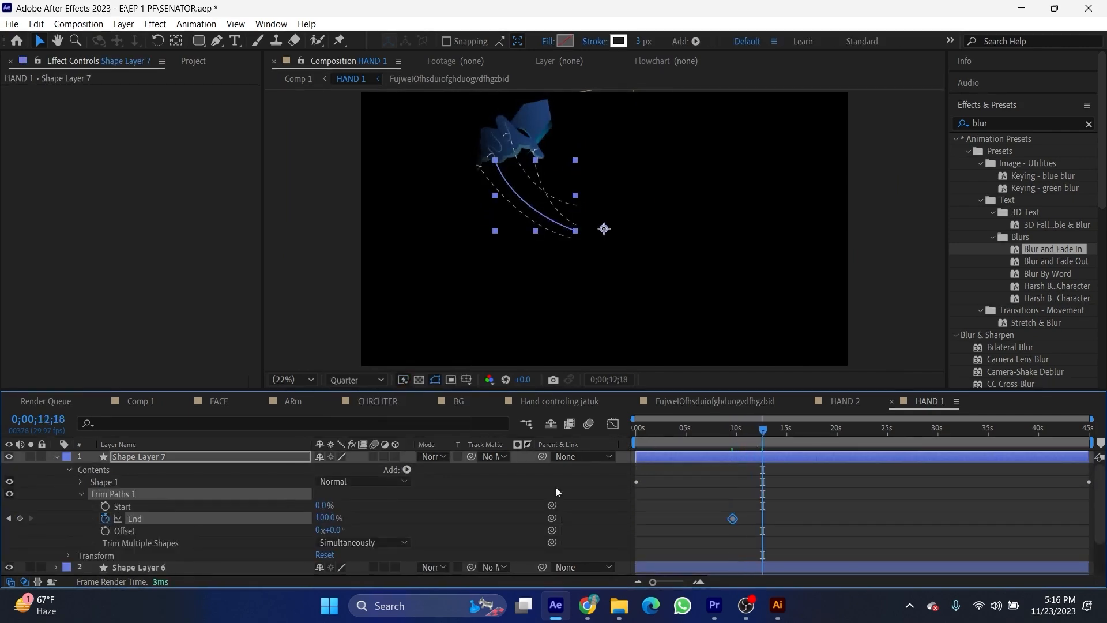
{"action": "left_click", "coordinate": [9, 519]}
- Easy-ease Shape Layer 7's End keyframes and adjust their speed curve in the graph editor
{"action": "key", "text": "F9"}
{"action": "left_click_drag", "start_coordinate": [779, 503], "coordinate": [770, 544]}
{"action": "left_click", "coordinate": [613, 424]}
{"action": "key", "text": "equal"}
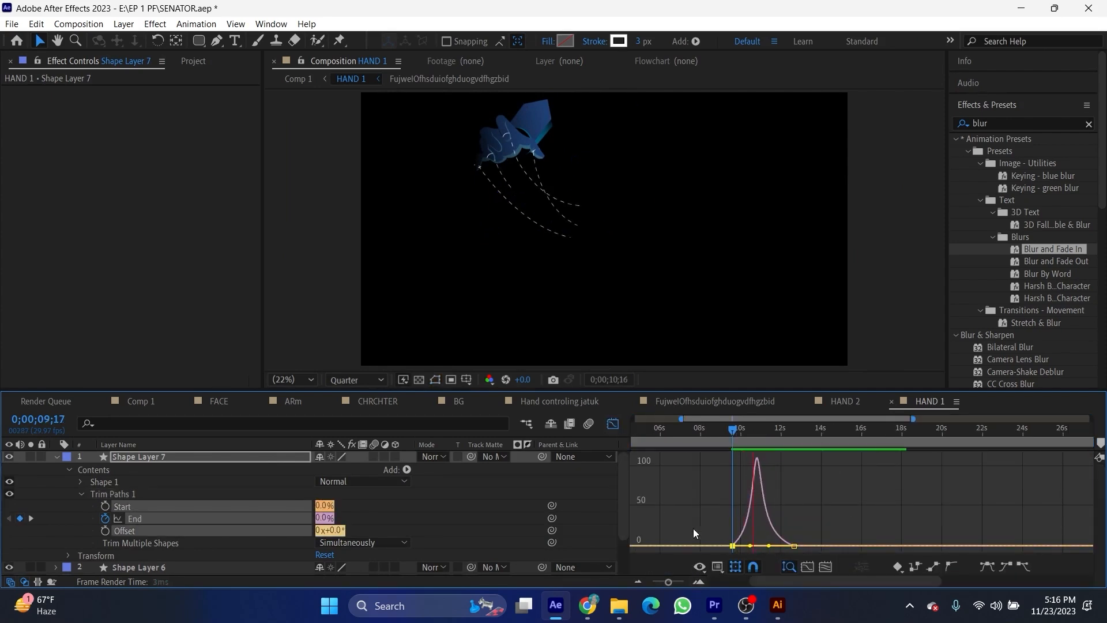
- Copy the animated Trim Paths from Shape Layer 7 to Shape Layers 3 to 6 at 0;00;09;17 and preview the strings
{"action": "left_click", "coordinate": [612, 424]}
{"action": "left_click", "coordinate": [766, 430]}
{"action": "left_click_drag", "start_coordinate": [704, 550], "coordinate": [710, 541]}
{"action": "key", "text": "j"}
{"action": "scroll", "coordinate": [713, 541], "scroll_direction": "down", "scroll_amount": 3}
{"action": "left_click", "coordinate": [721, 520]}
{"action": "left_click", "coordinate": [725, 559], "text": "shift"}
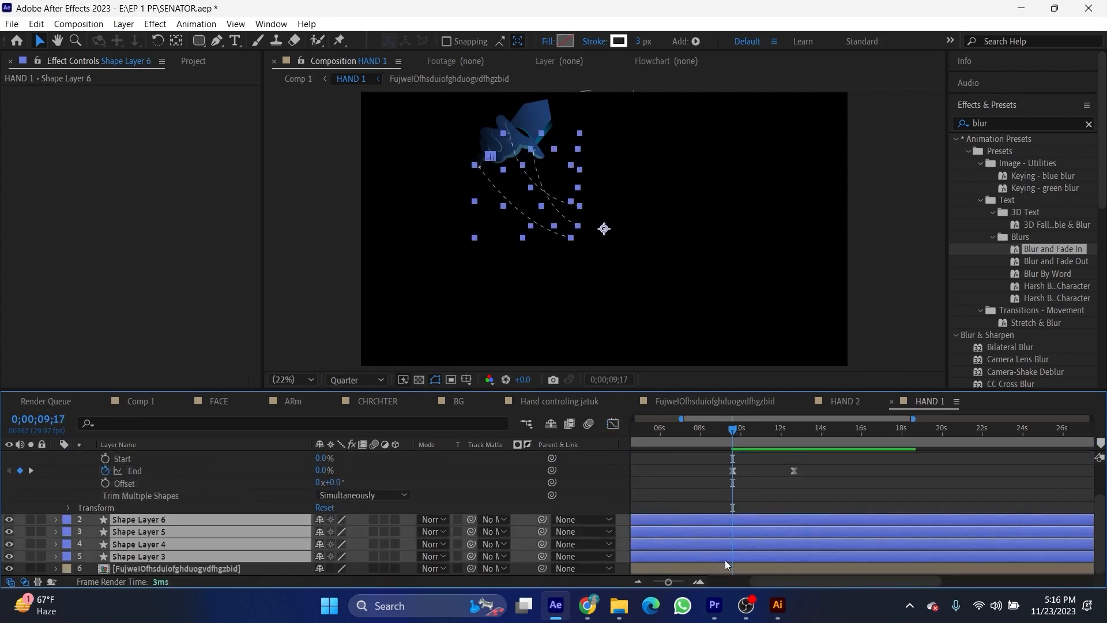
{"action": "key", "text": "ctrl+v"}
{"action": "left_click", "coordinate": [572, 434]}
{"action": "key", "text": "space"}
- Pre-compose the five string shape layers in HAND 2 and apply the Gradient Ramp effect to the resulting layer
{"action": "key", "text": "ctrl+a"}
{"action": "right_click", "coordinate": [691, 476]}
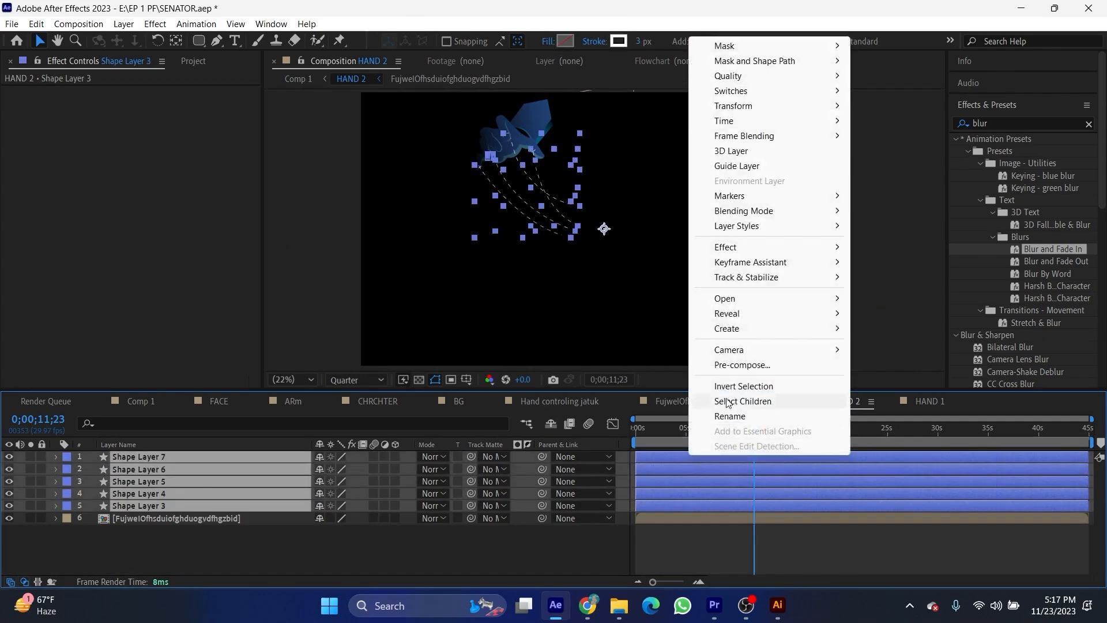
{"action": "left_click", "coordinate": [718, 364]}
{"action": "left_click", "coordinate": [265, 488]}
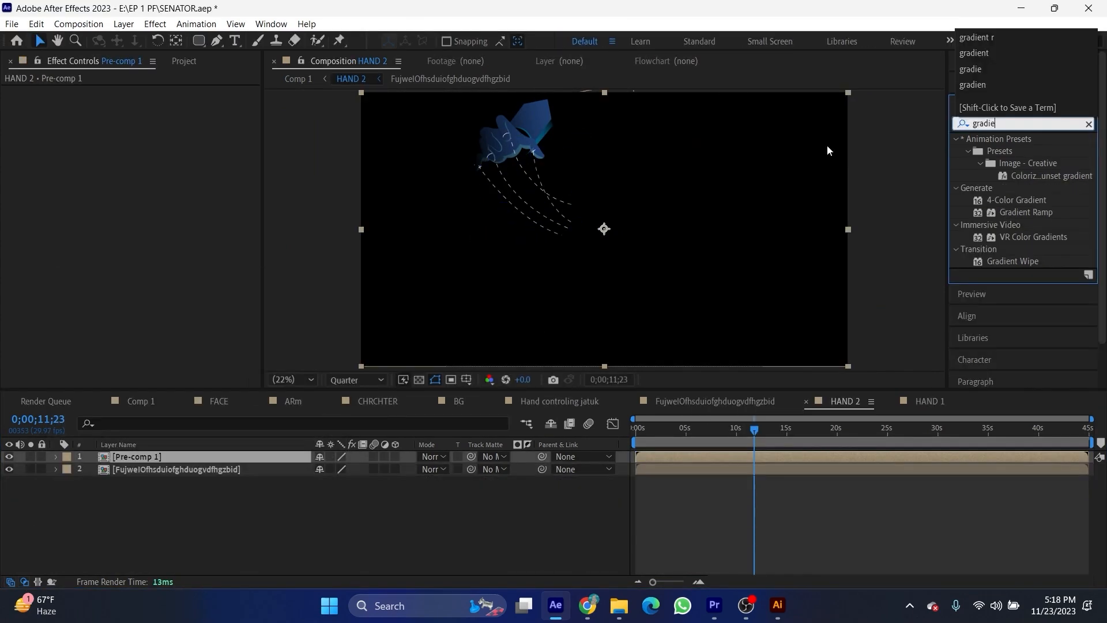
{"action": "left_click_drag", "start_coordinate": [1026, 213], "coordinate": [695, 456]}
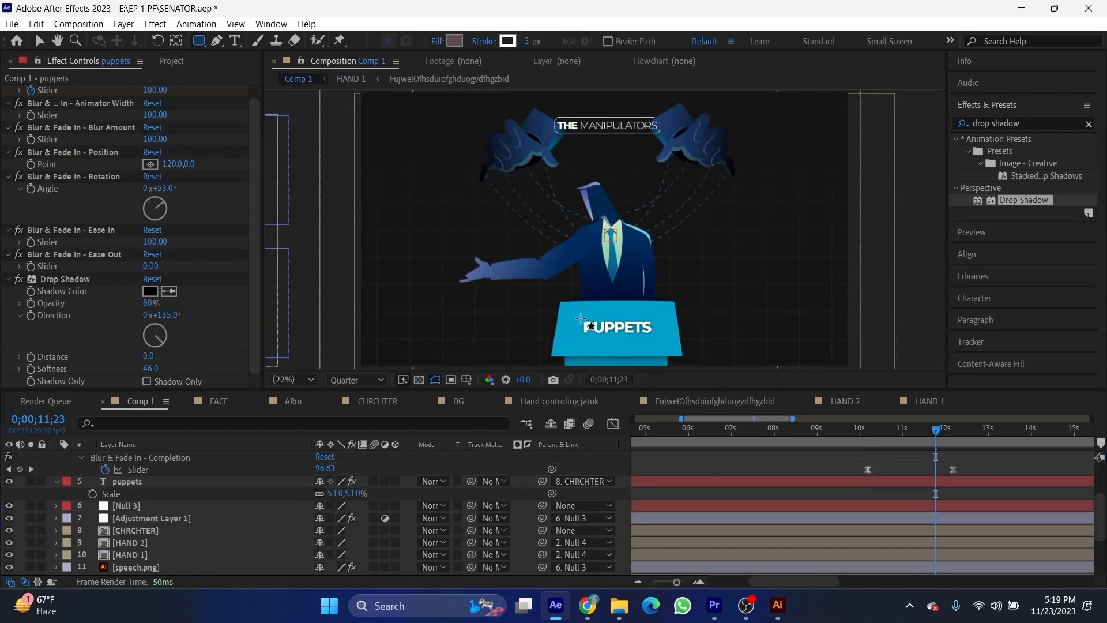
- Add Trim Paths to Shape Layer 4, the rounded frame for the puppets text, and expand its properties
{"action": "scroll", "coordinate": [642, 330], "scroll_direction": "up", "scroll_amount": 2}
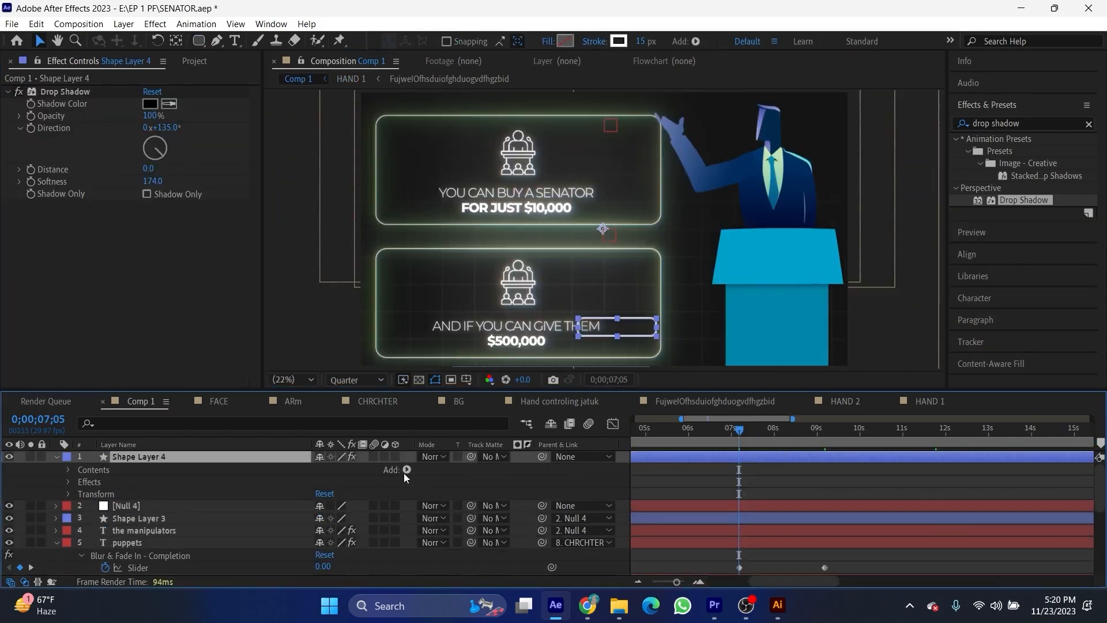
{"action": "left_click", "coordinate": [406, 470]}
{"action": "left_click", "coordinate": [375, 379]}
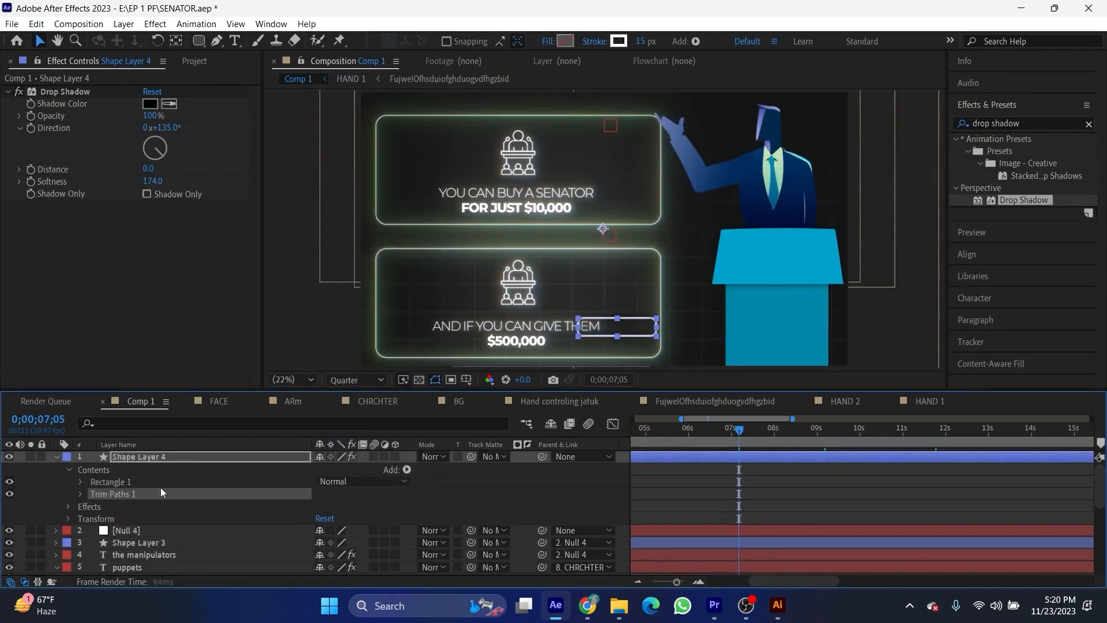
{"action": "left_click", "coordinate": [80, 494]}
- Keyframe Shape Layer 4's trim End from 0% at 0;00;07;05 to 100% at 0;00;08;02 and adjust its speed curve
{"action": "left_click", "coordinate": [105, 518]}
{"action": "scroll", "coordinate": [756, 465], "scroll_direction": "down", "scroll_amount": 1}
{"action": "left_click_drag", "start_coordinate": [744, 437], "coordinate": [777, 439]}
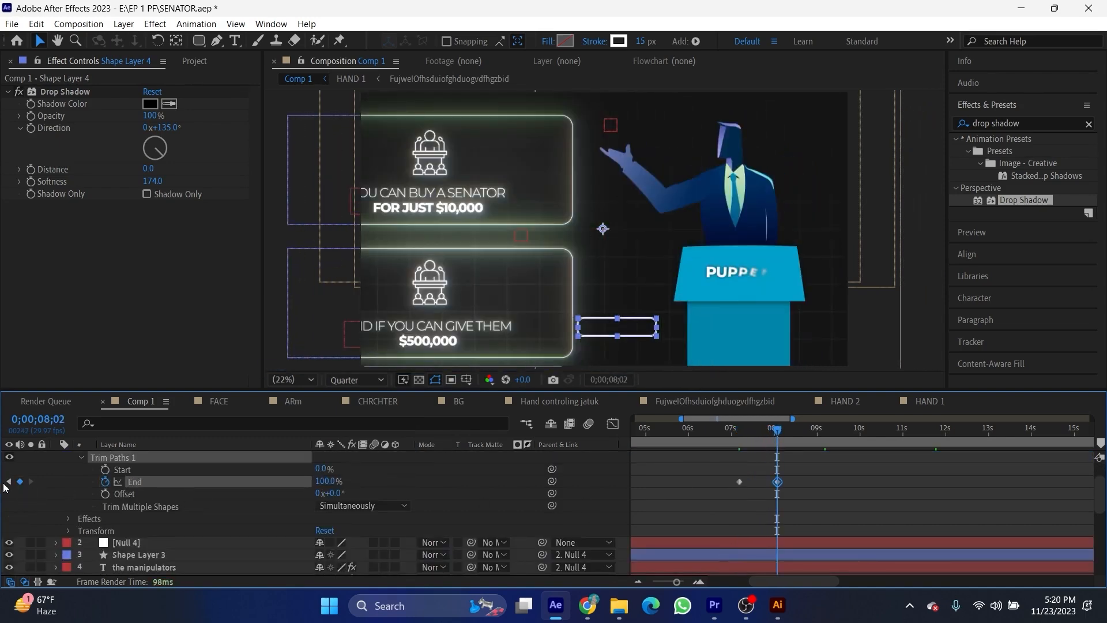
{"action": "left_click", "coordinate": [10, 482]}
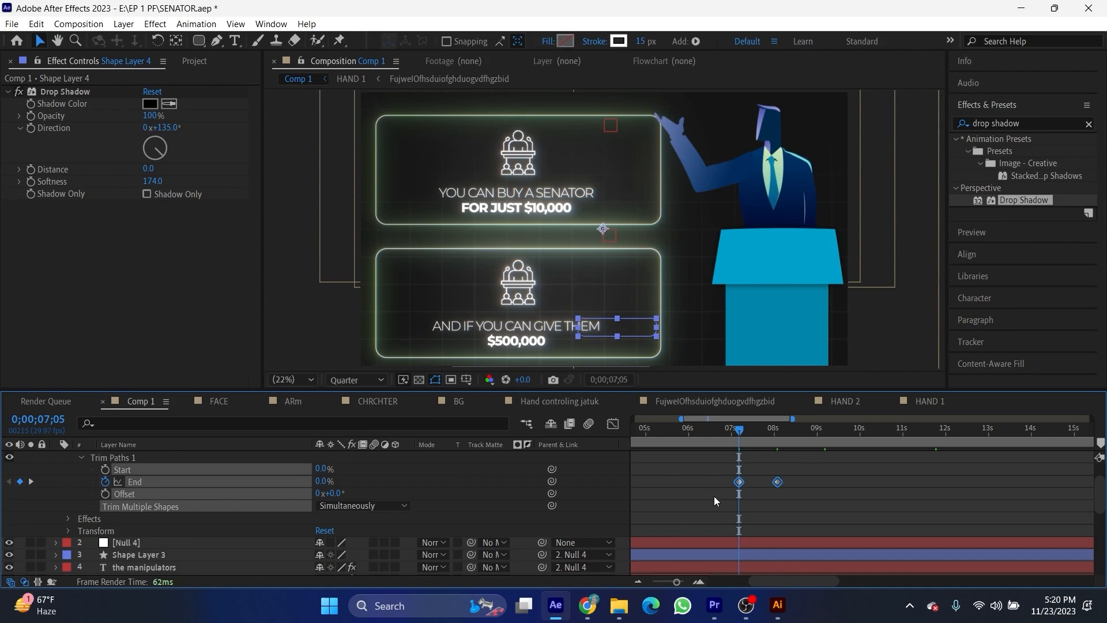
{"action": "key", "text": "shift+F3"}
{"action": "left_click_drag", "start_coordinate": [765, 545], "coordinate": [757, 545]}
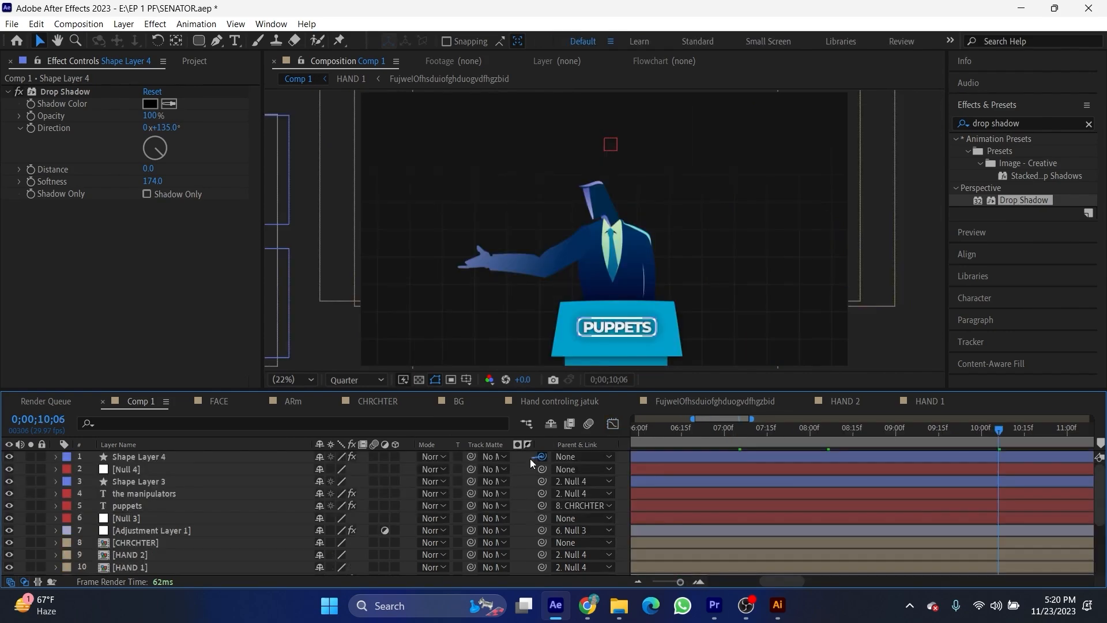
- Parent Shape Layer 4 to the CHRCHTER layer
{"action": "left_click_drag", "start_coordinate": [526, 459], "coordinate": [165, 542]}
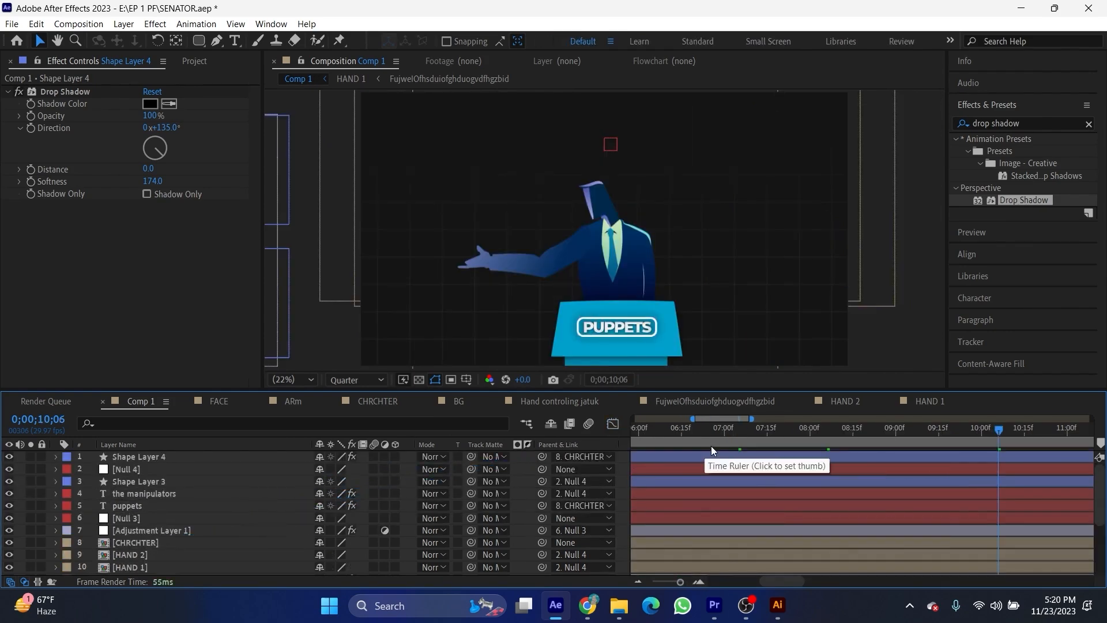
{"action": "left_click", "coordinate": [745, 441]}
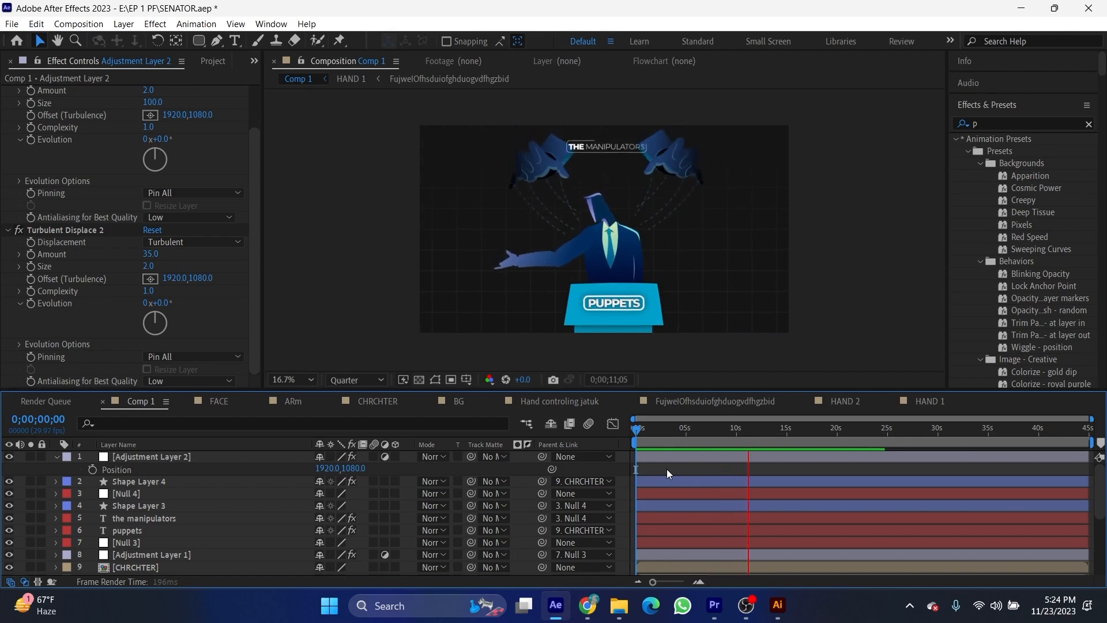
- Play back the Comp 1 animation from the start and check the lower layers in the stack
{"action": "key", "text": "space"}
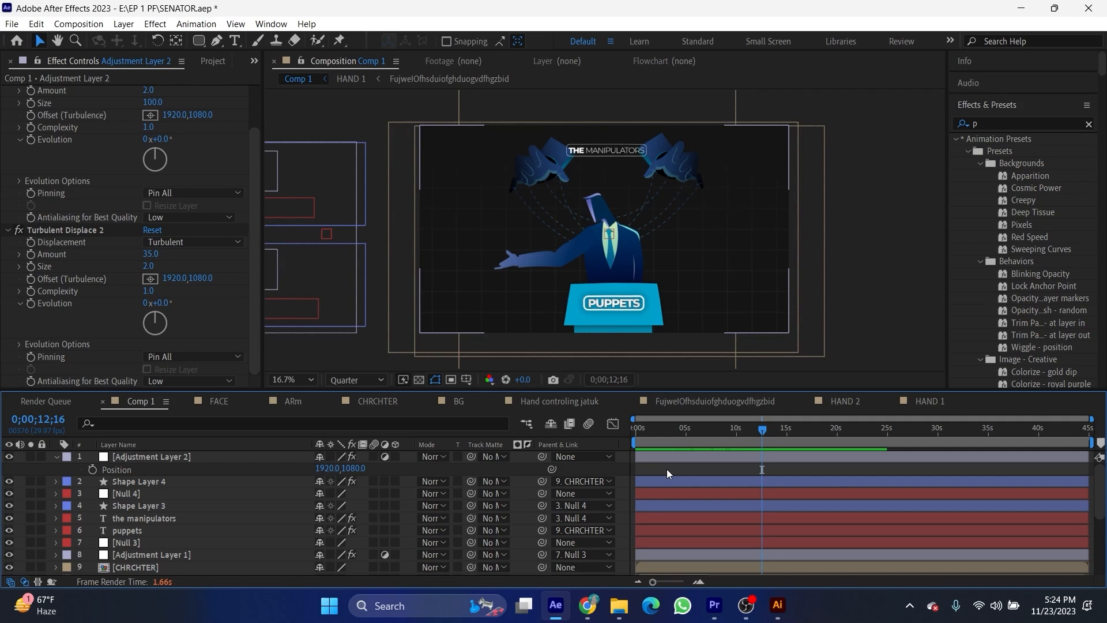
{"action": "left_click_drag", "start_coordinate": [658, 432], "coordinate": [570, 444]}
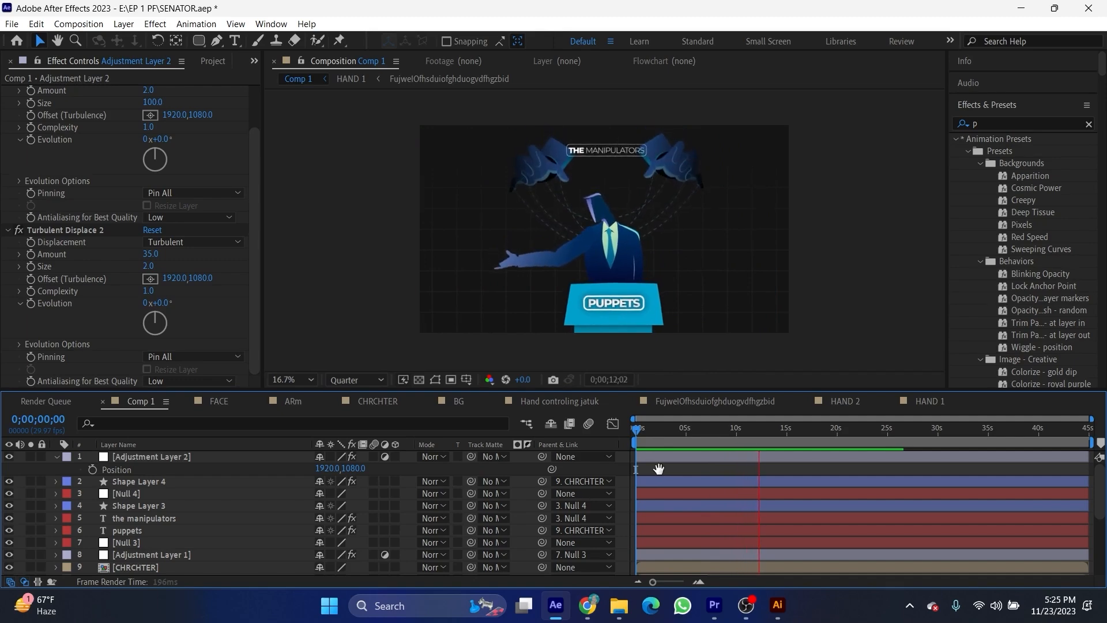
{"action": "key", "text": "space"}
{"action": "scroll", "coordinate": [743, 514], "scroll_direction": "down", "scroll_amount": 2}
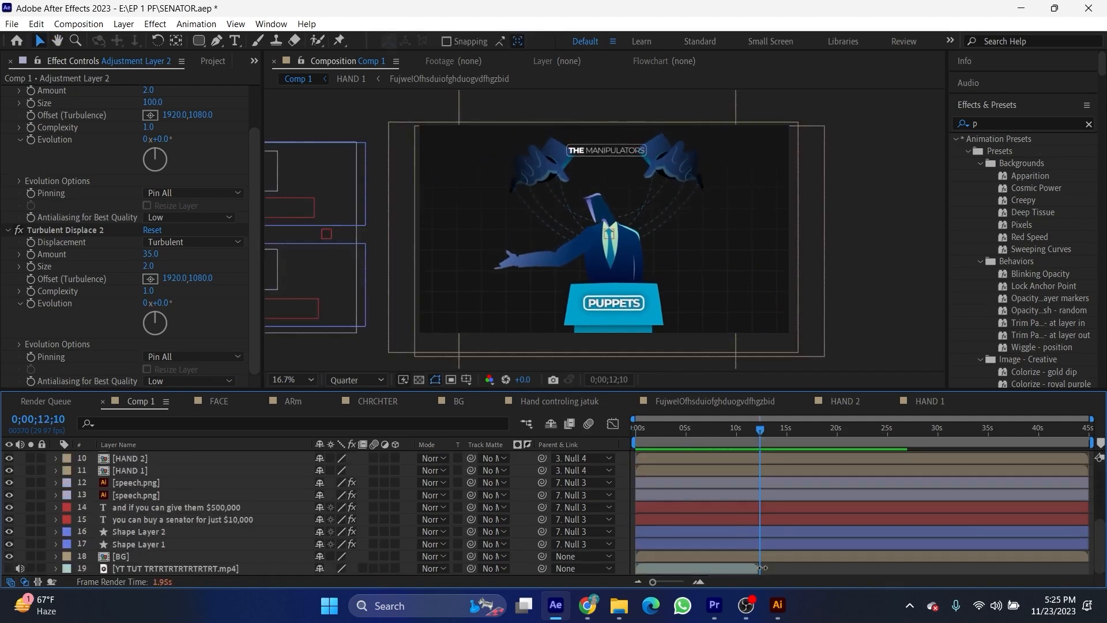